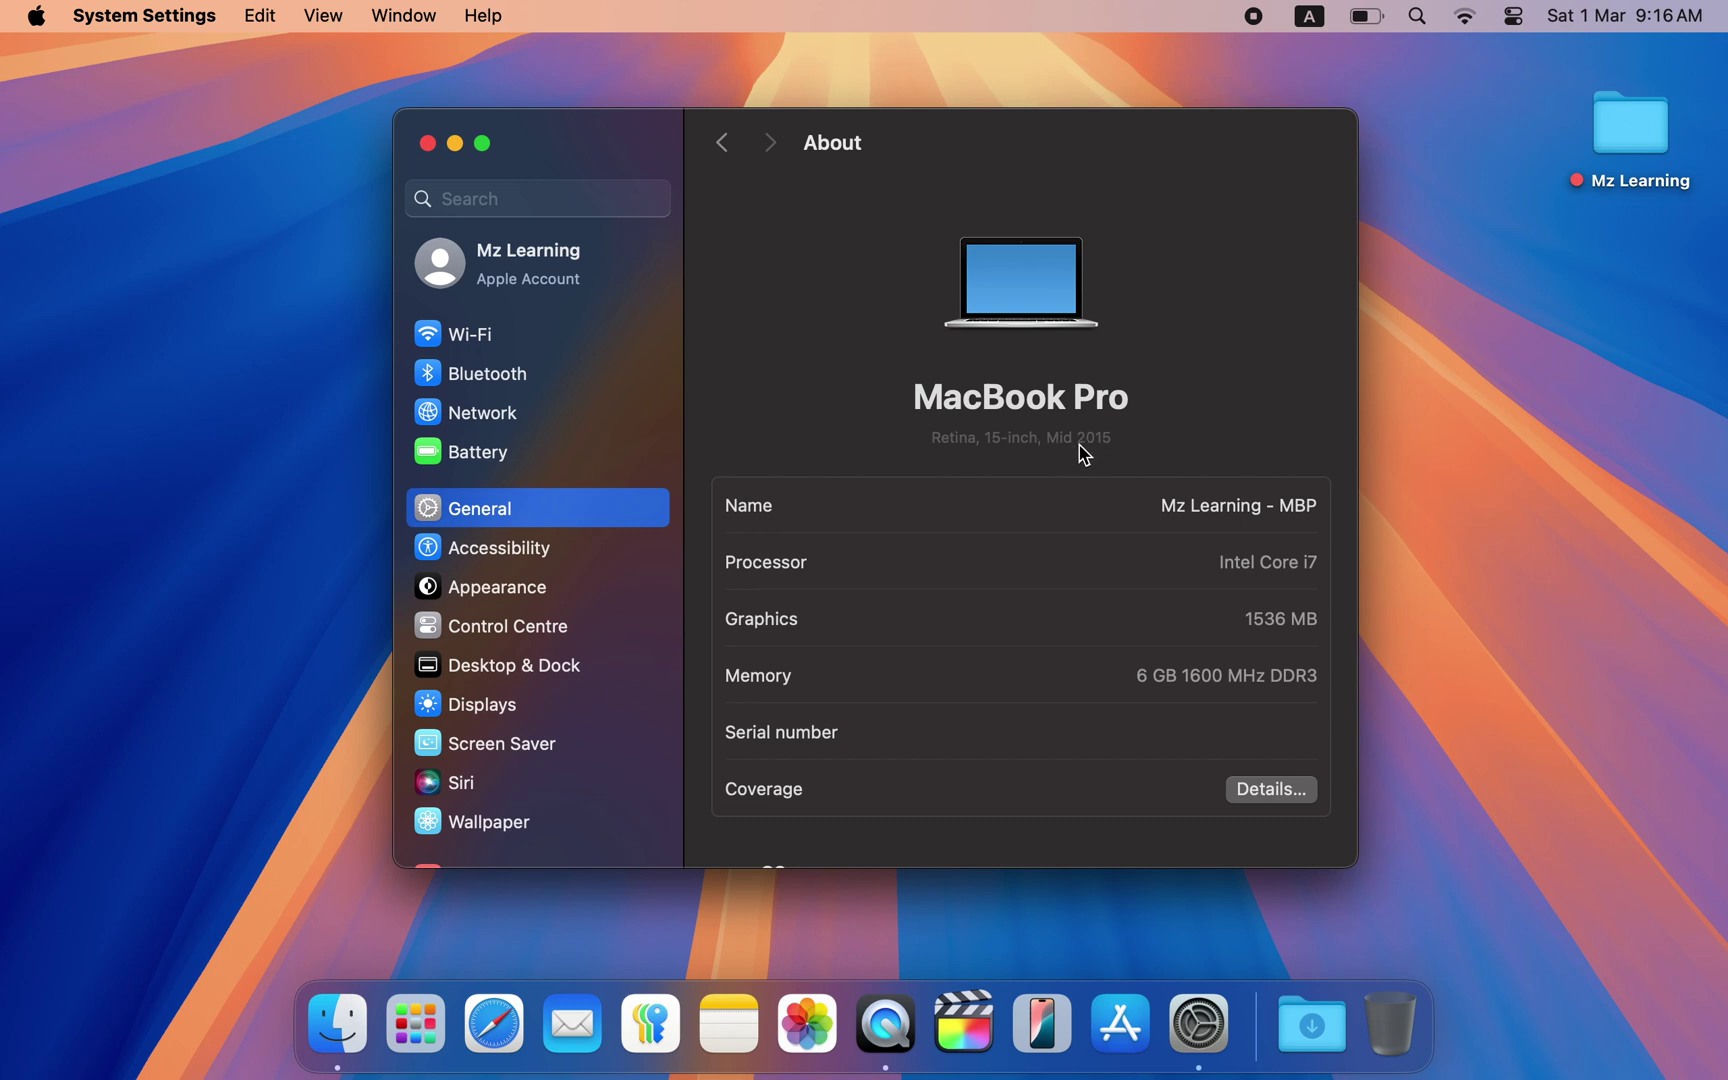
Step: In Appearance, preview Light mode, then switch back to Dark mode
left_click(519, 598)
left_click(1037, 232)
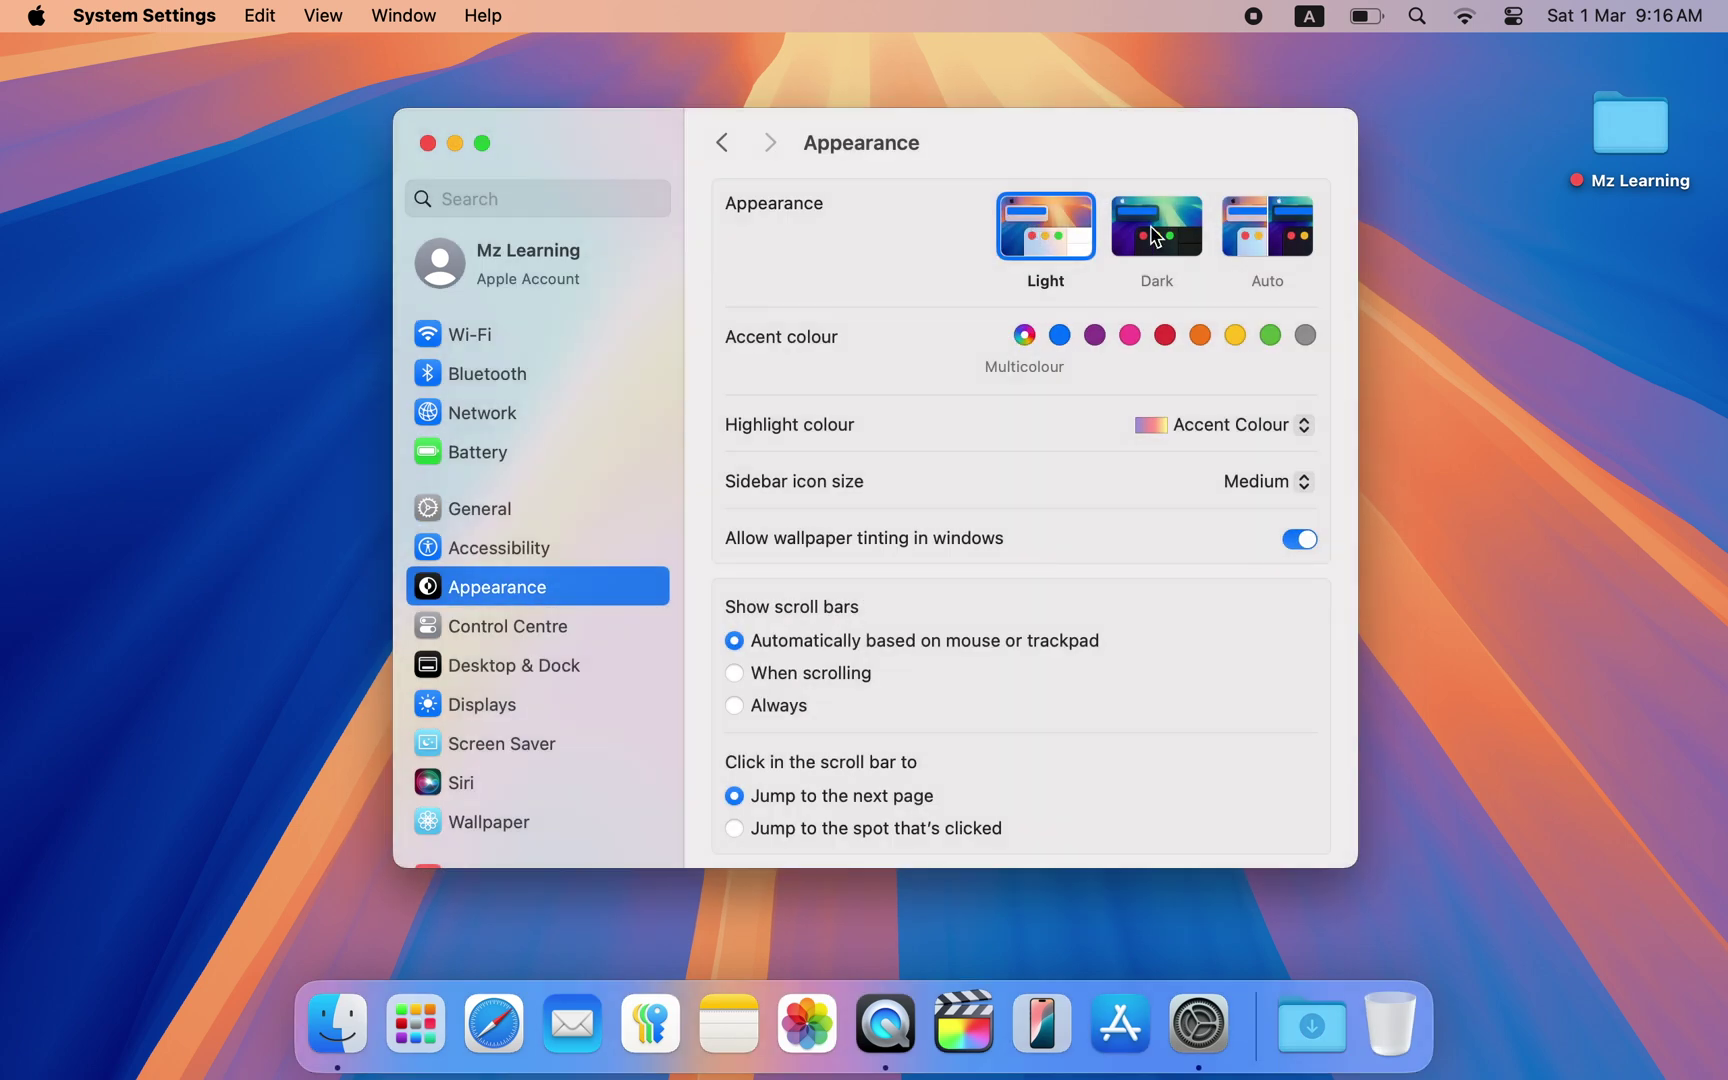
left_click(1155, 236)
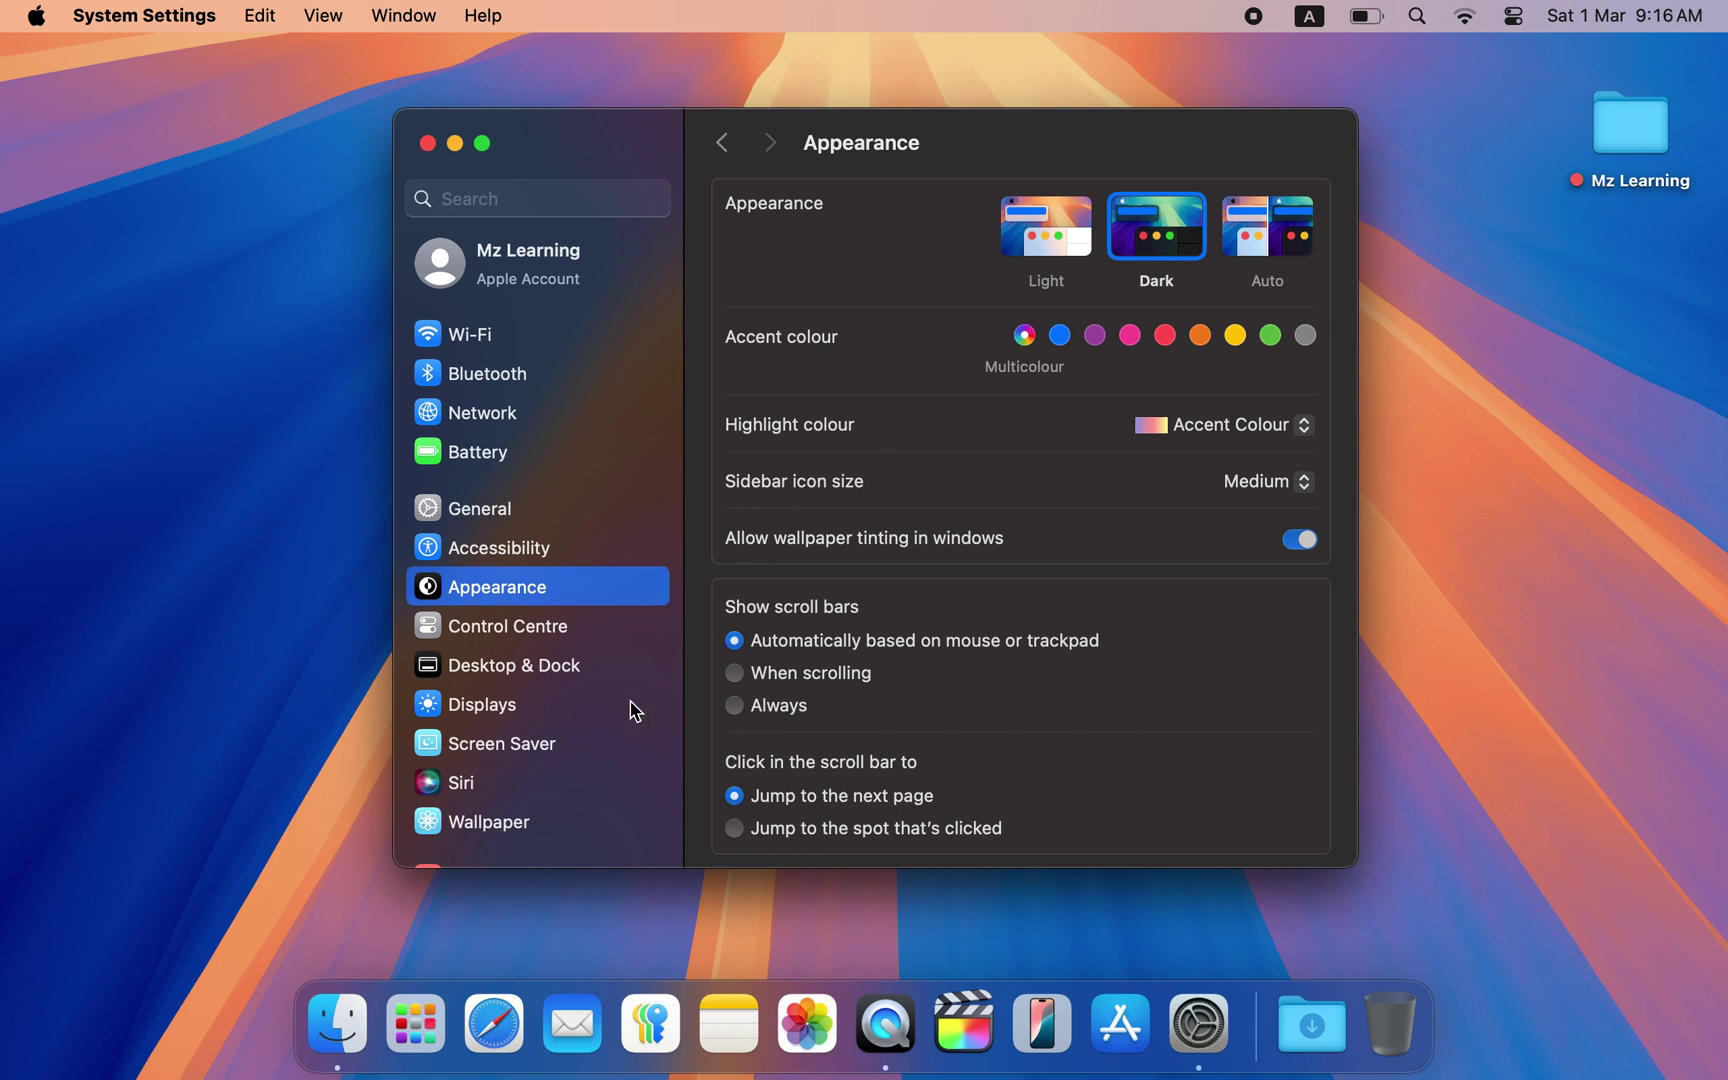
Step: Preview the Sequoia Sunrise wallpaper, restore the Sequoia wallpaper, and close System Settings
left_click(533, 822)
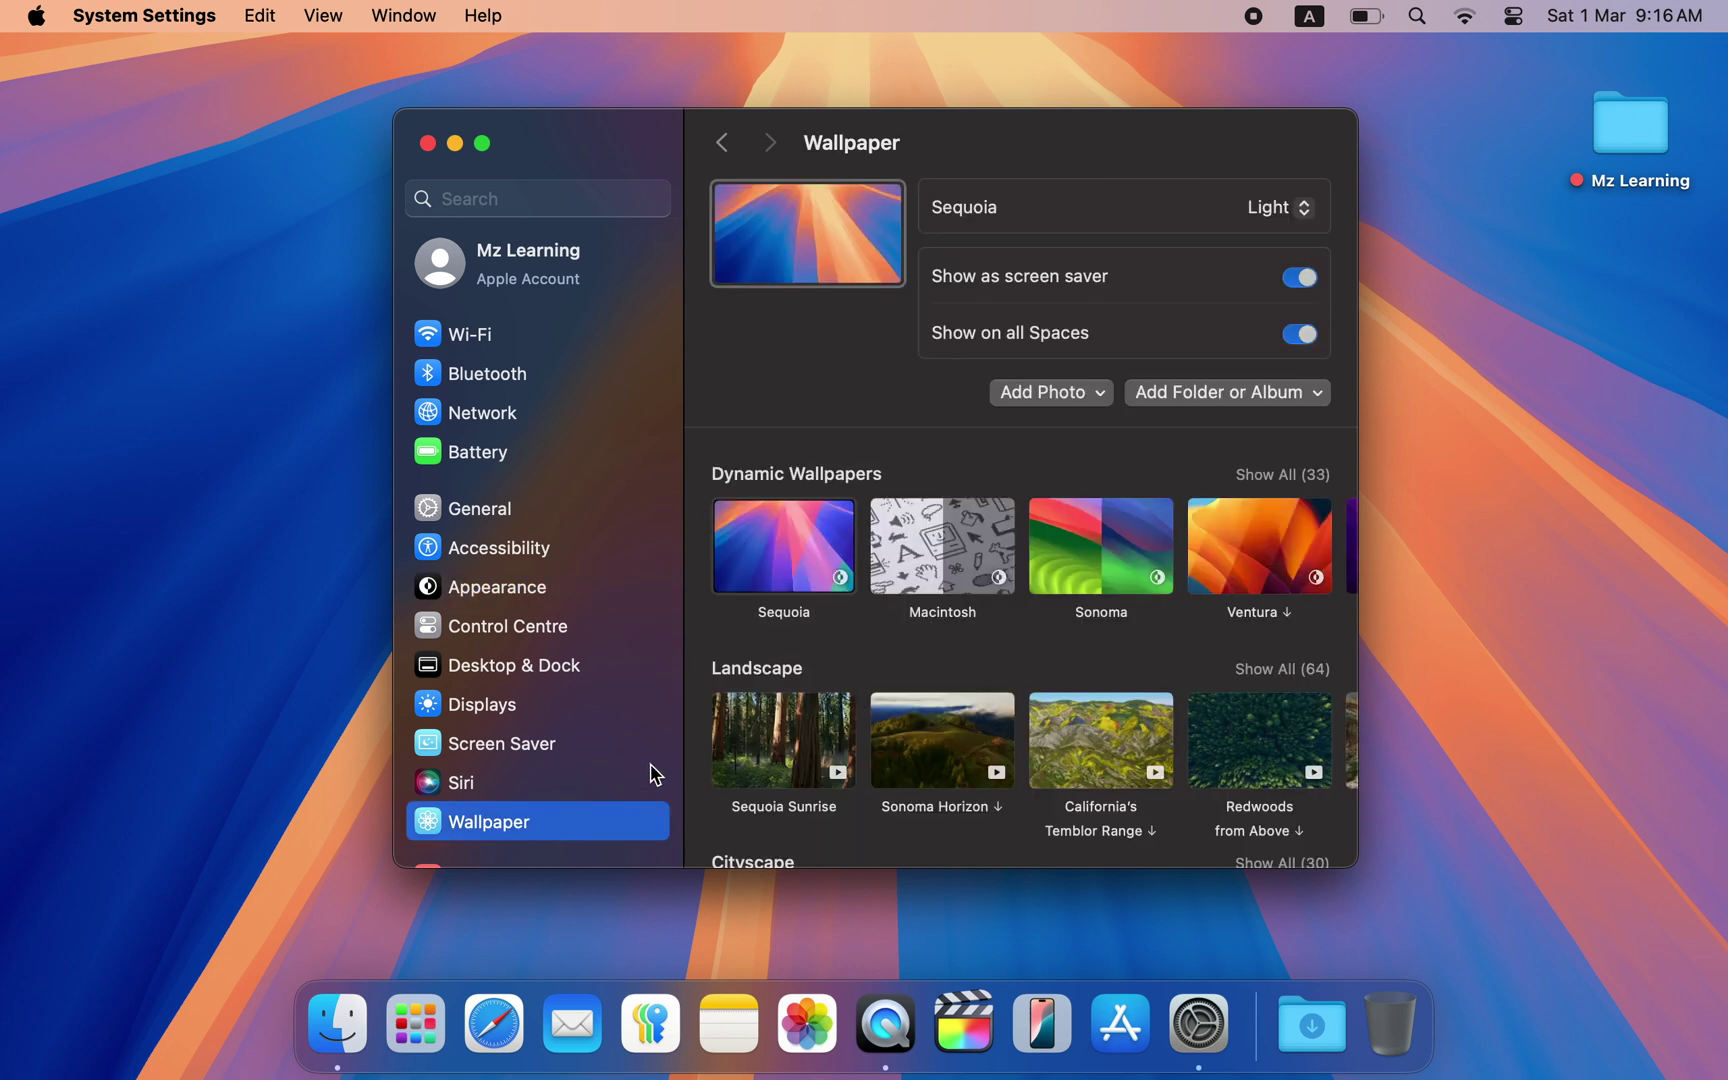
left_click(753, 736)
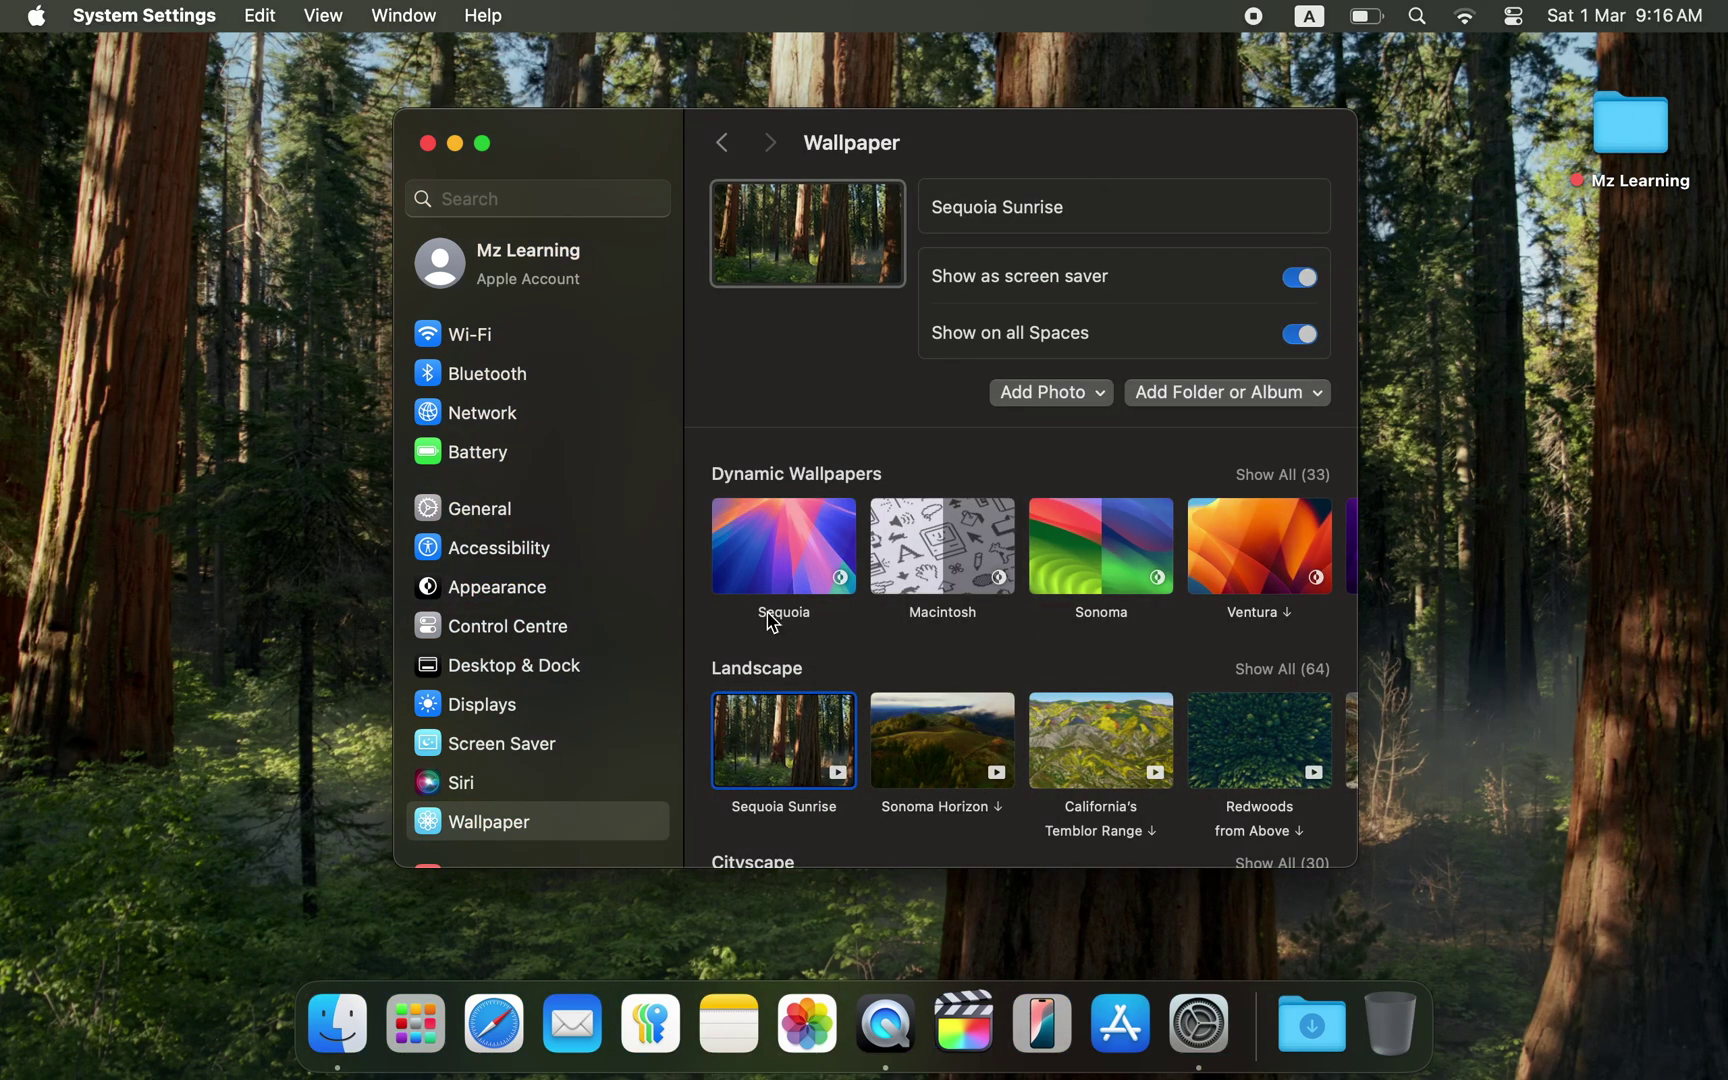
left_click(776, 588)
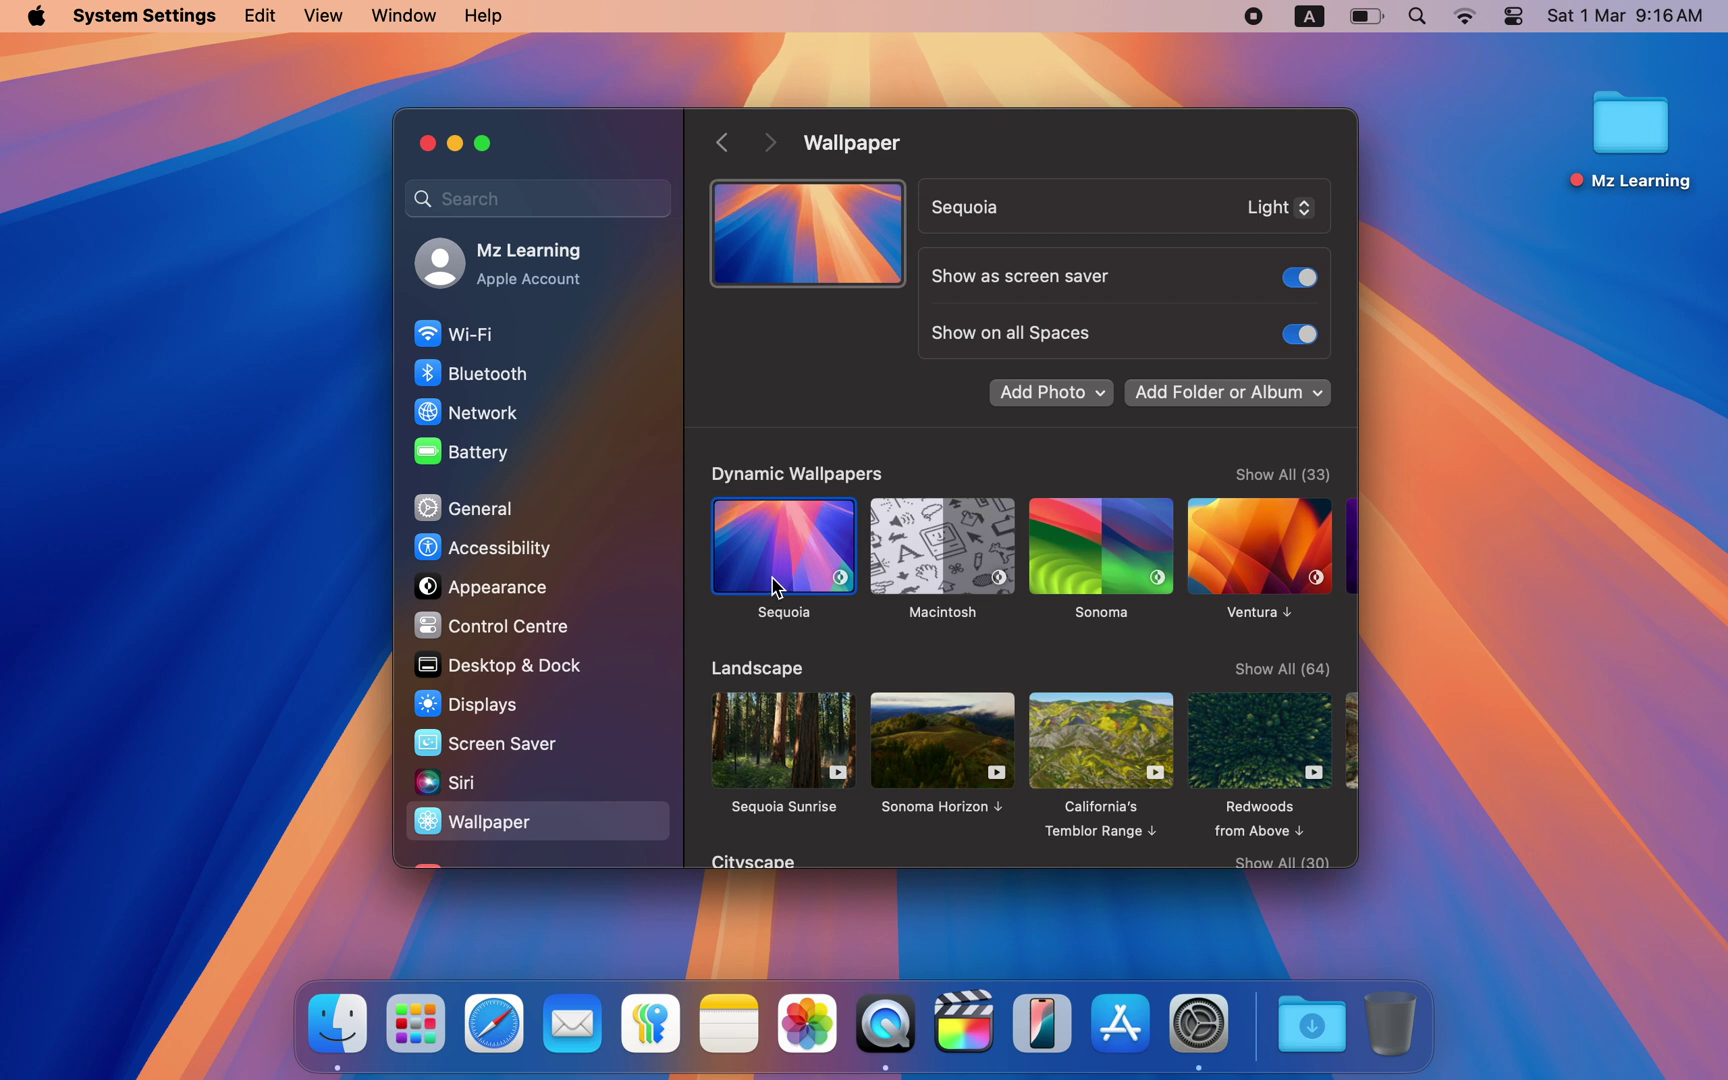
left_click(427, 143)
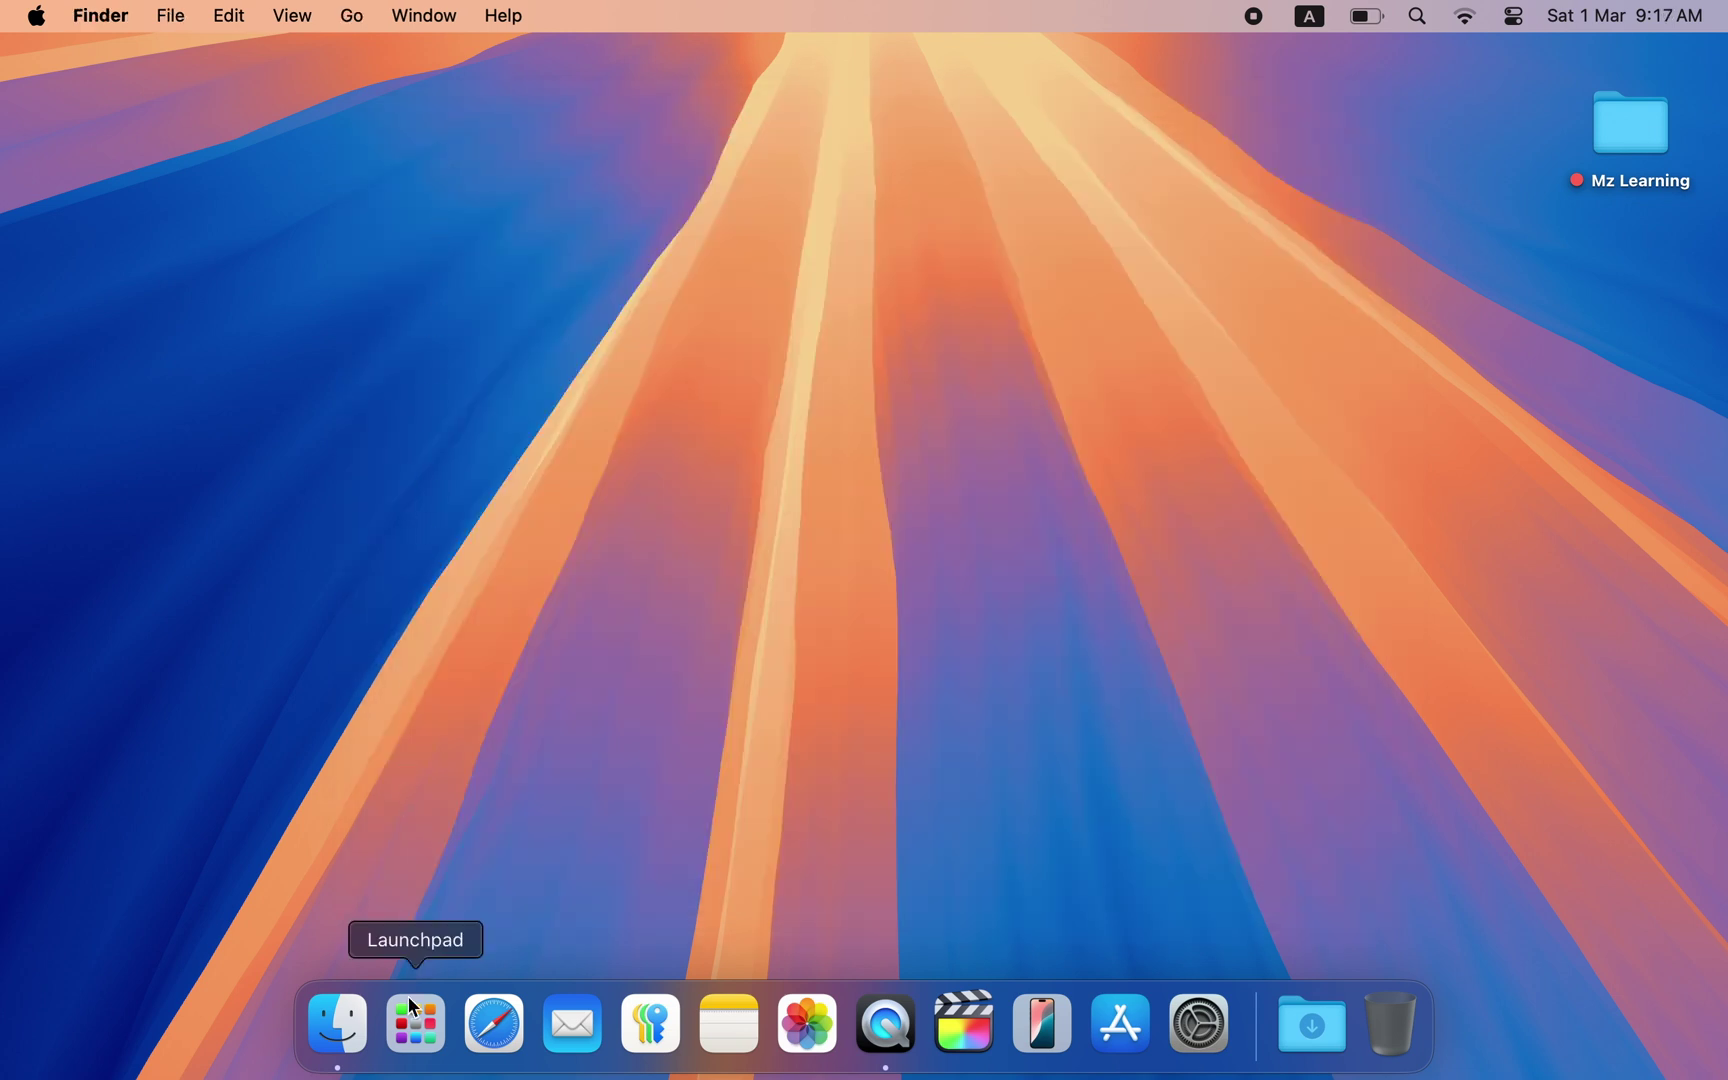
Step: Launch Pages from Launchpad and type 'Welcome to Mz Learning' in a new blank document
left_click(413, 1022)
scroll(521, 811, "right", 5)
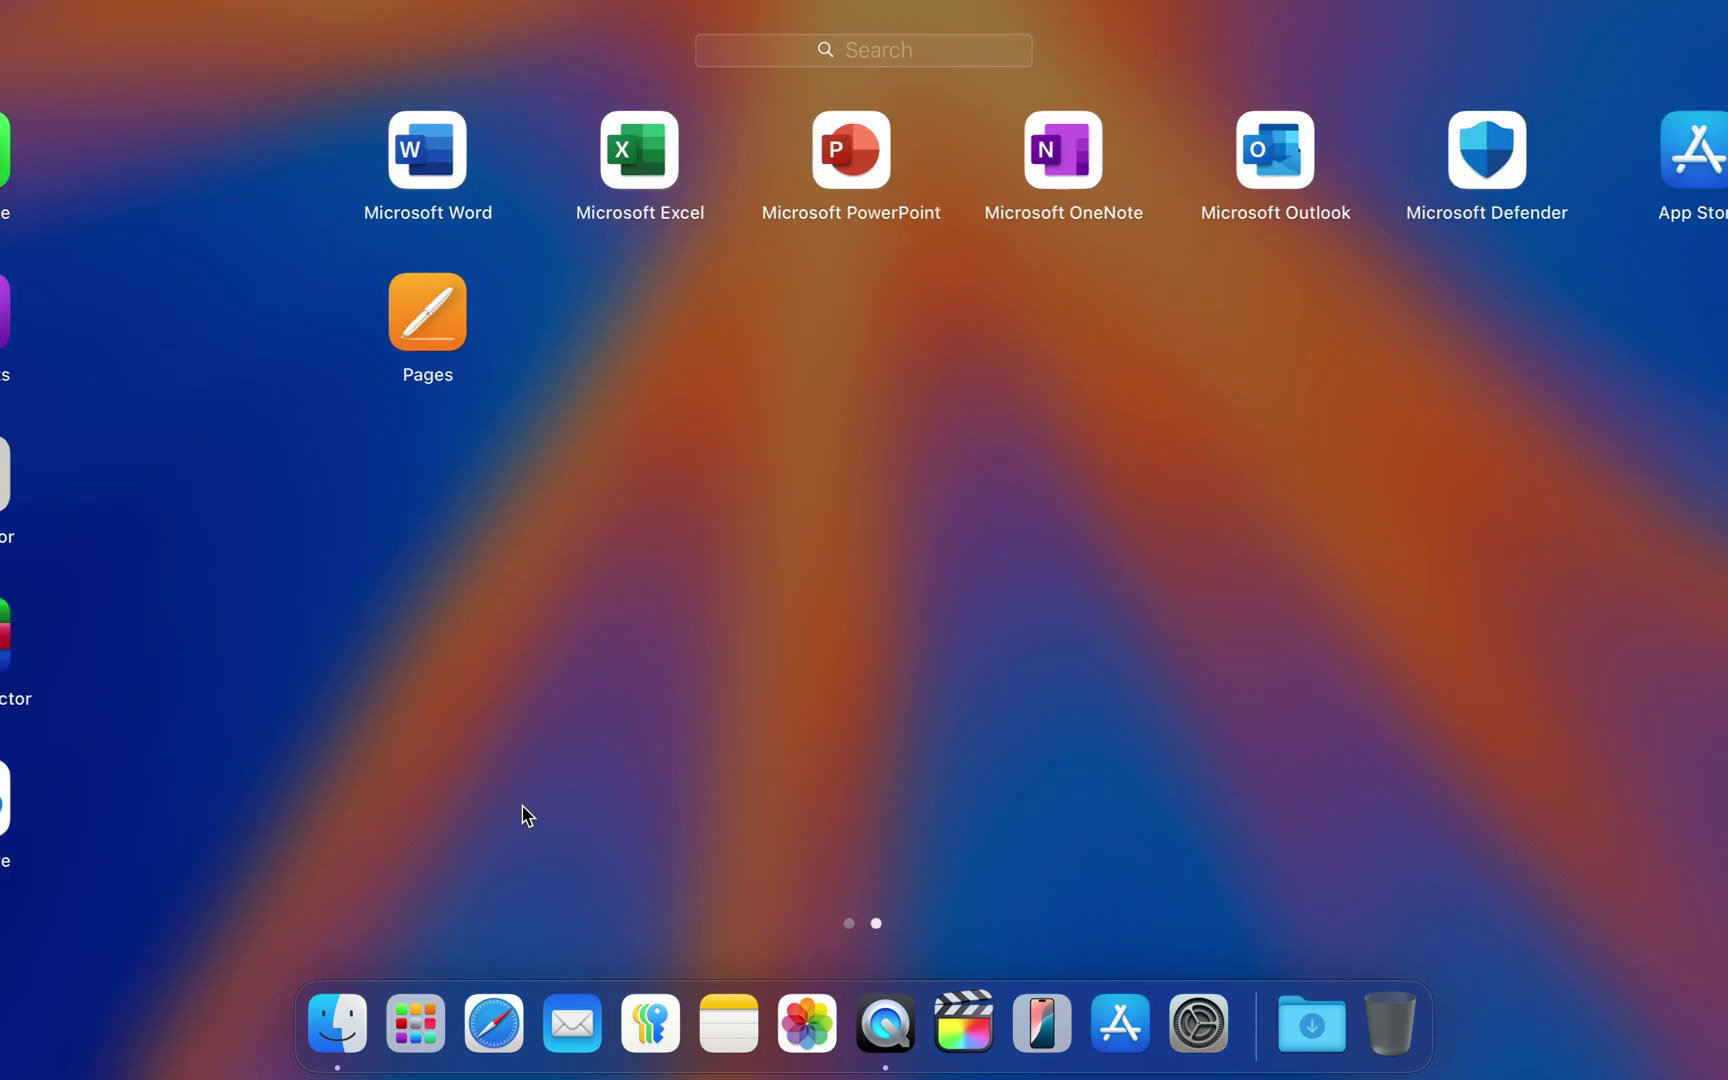
left_click(250, 348)
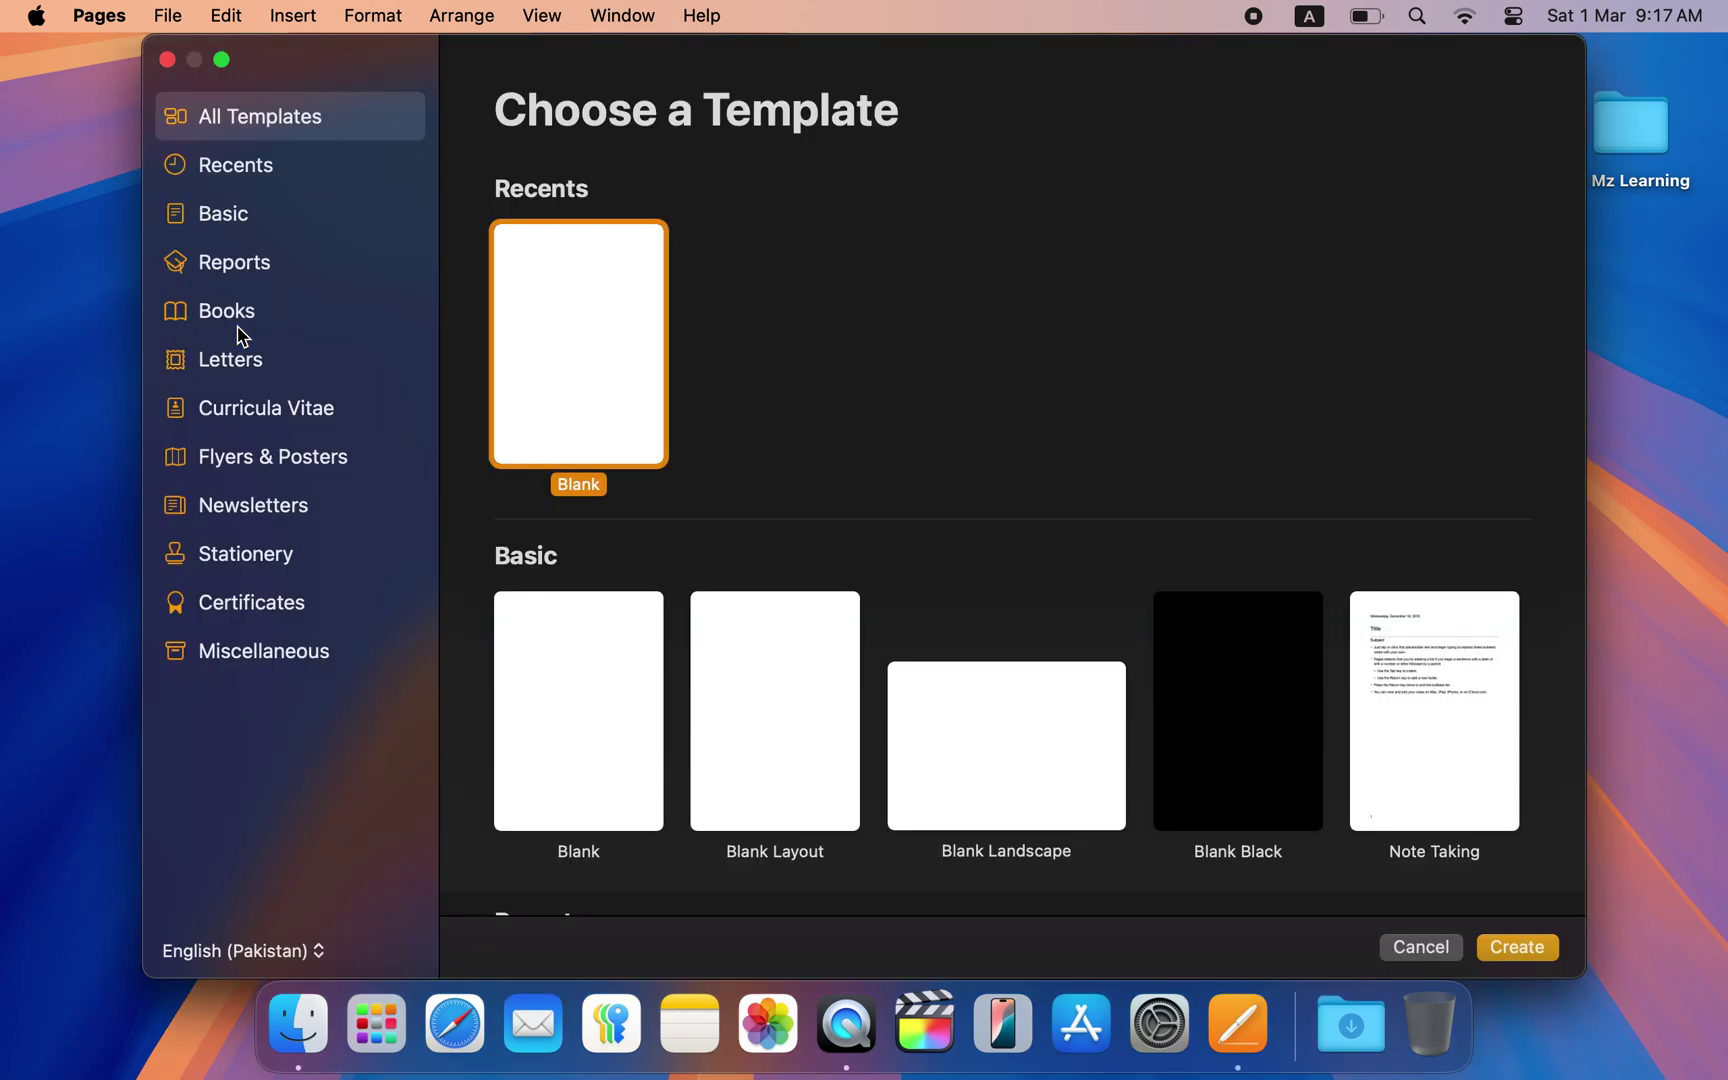
double_click(540, 297)
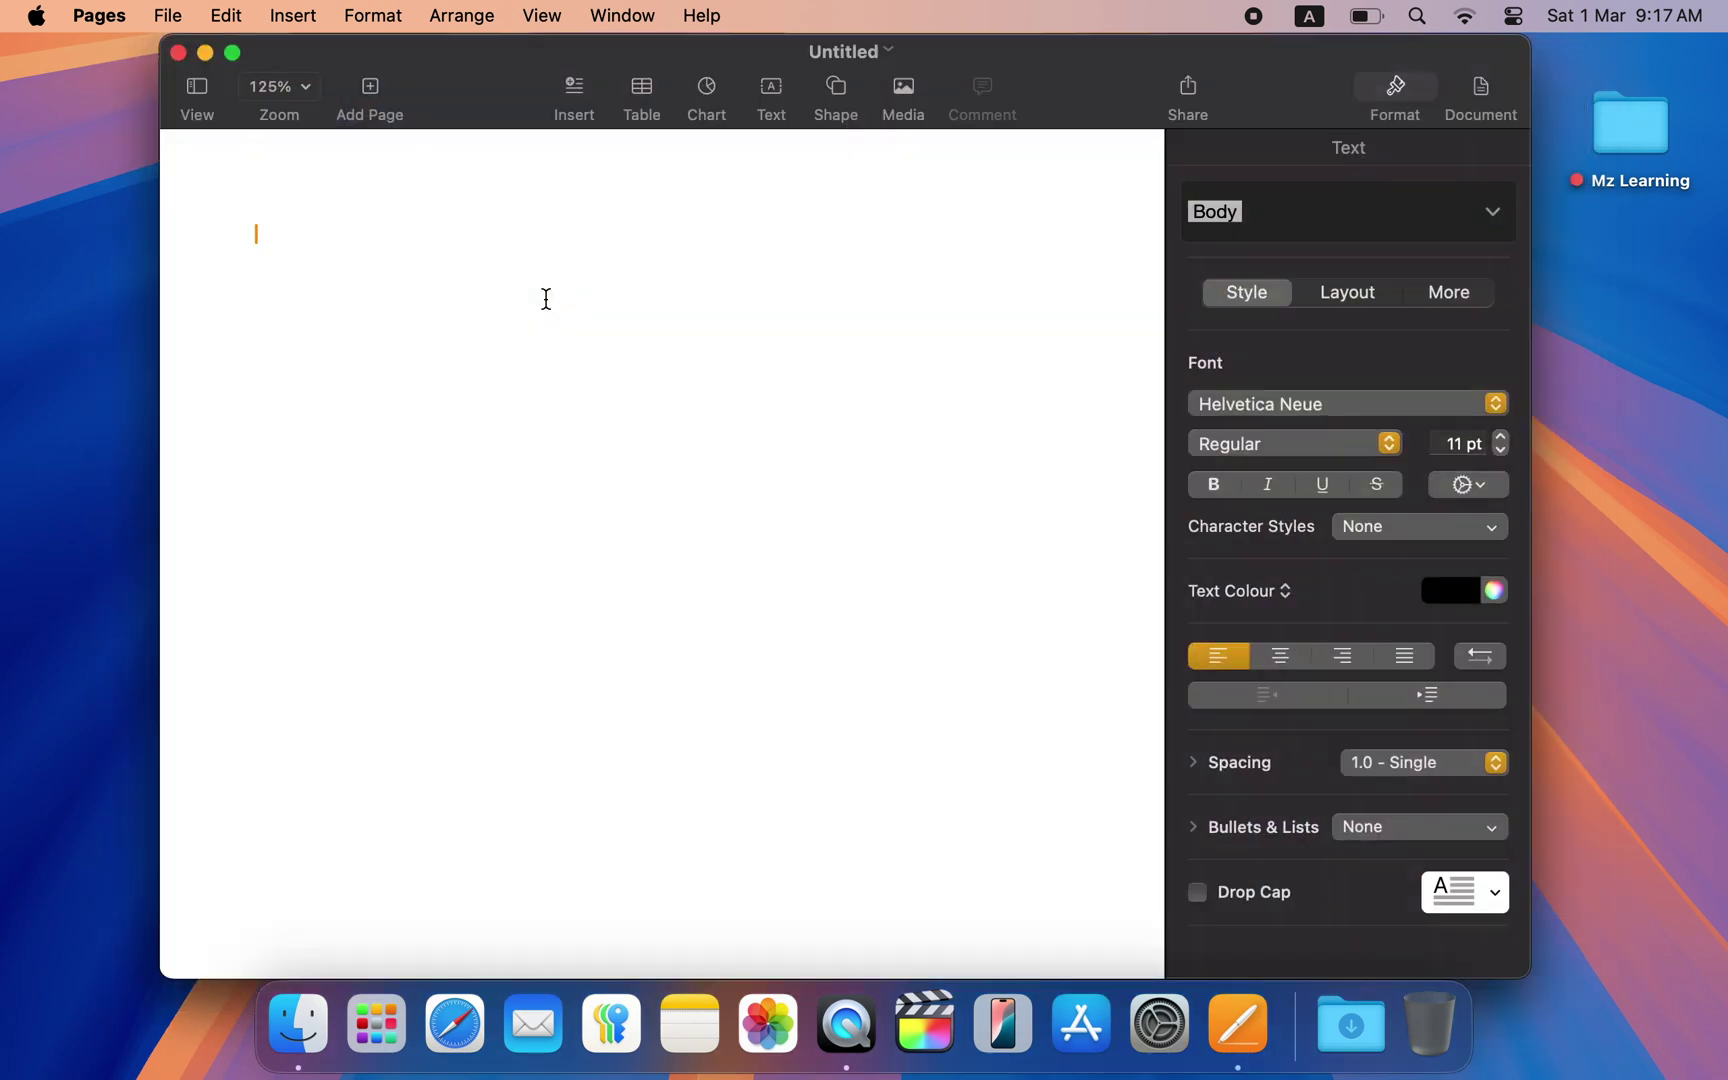
type("Welcome to Mz Learnin")
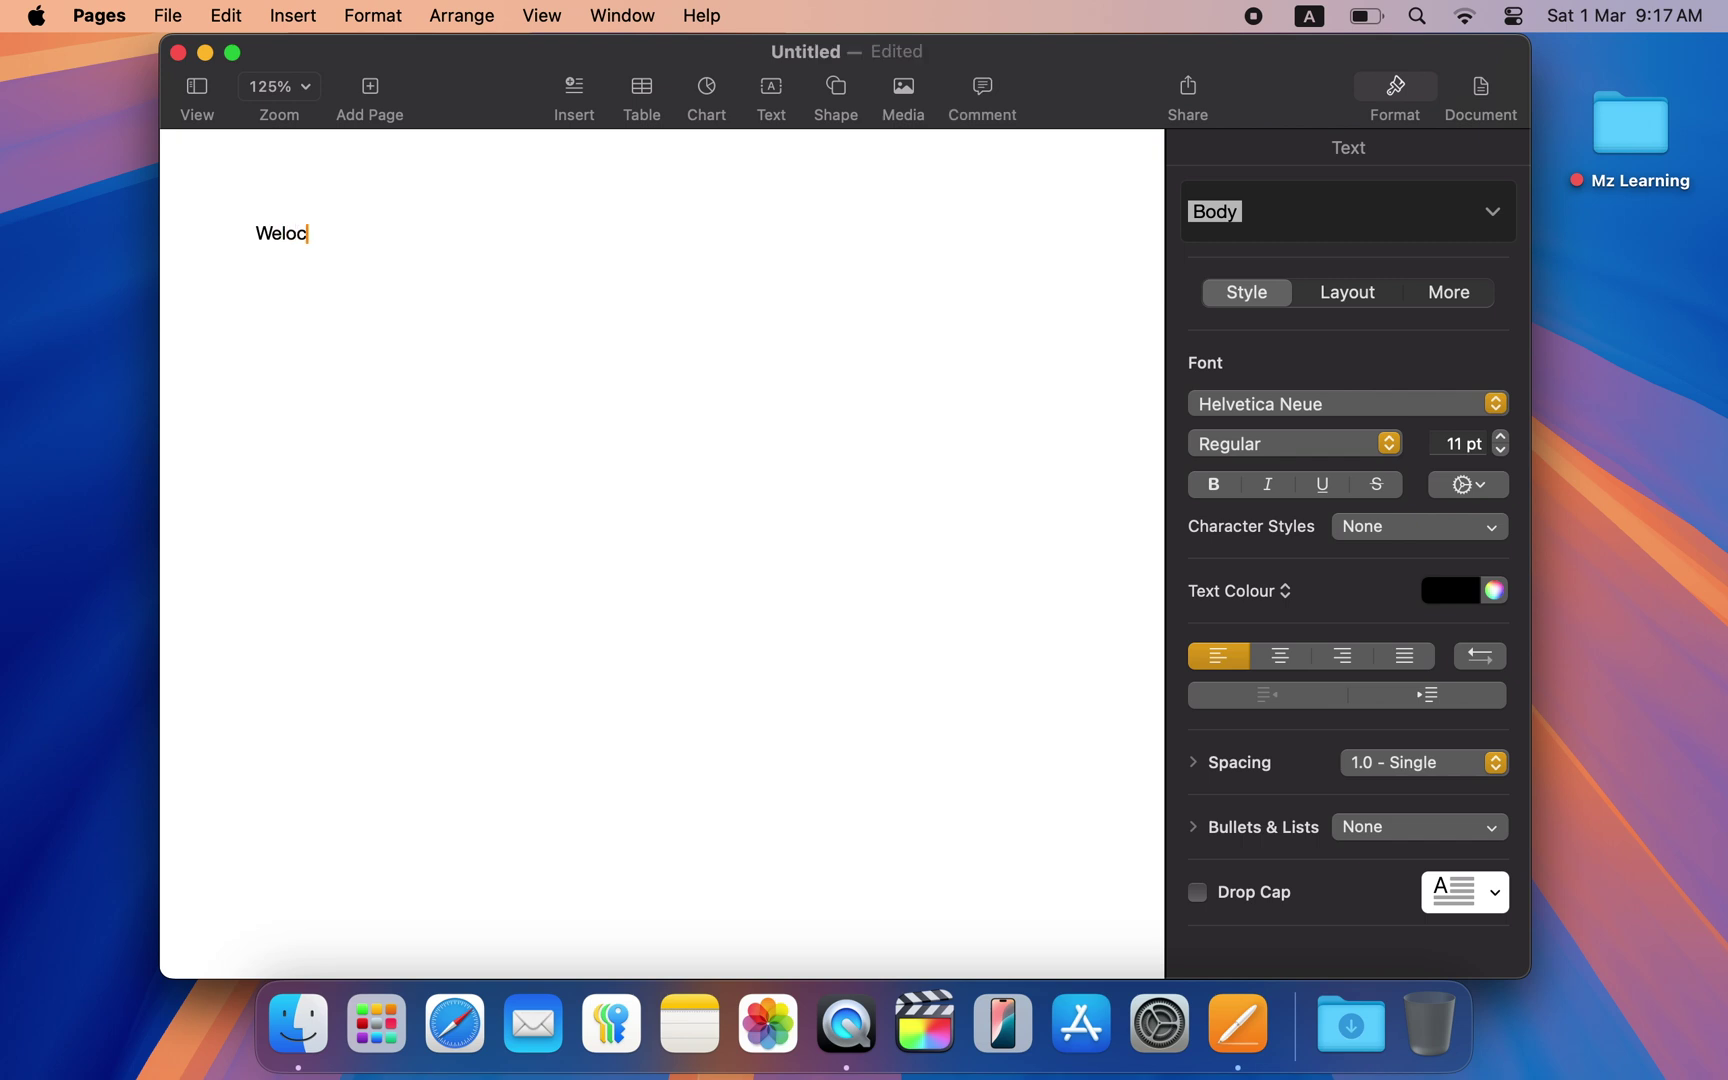
type("g")
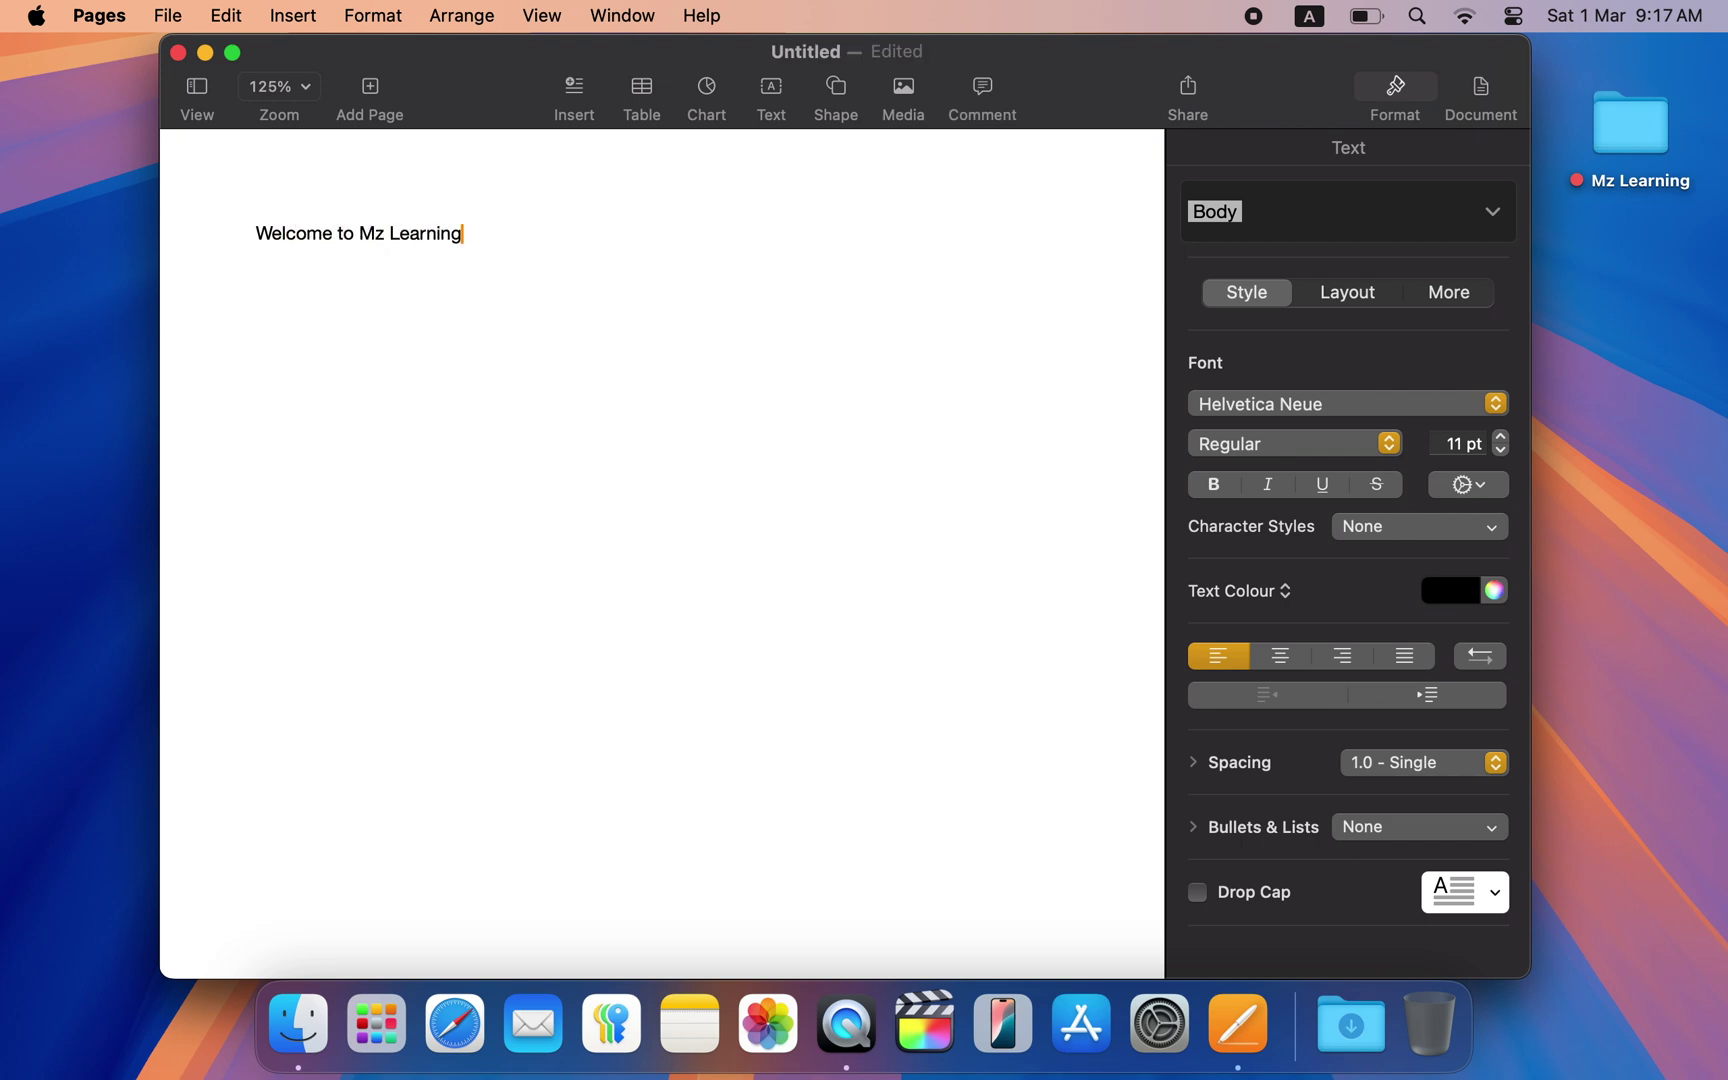
Step: Quit Pages and delete the untitled document without saving
left_click(121, 14)
left_click(162, 381)
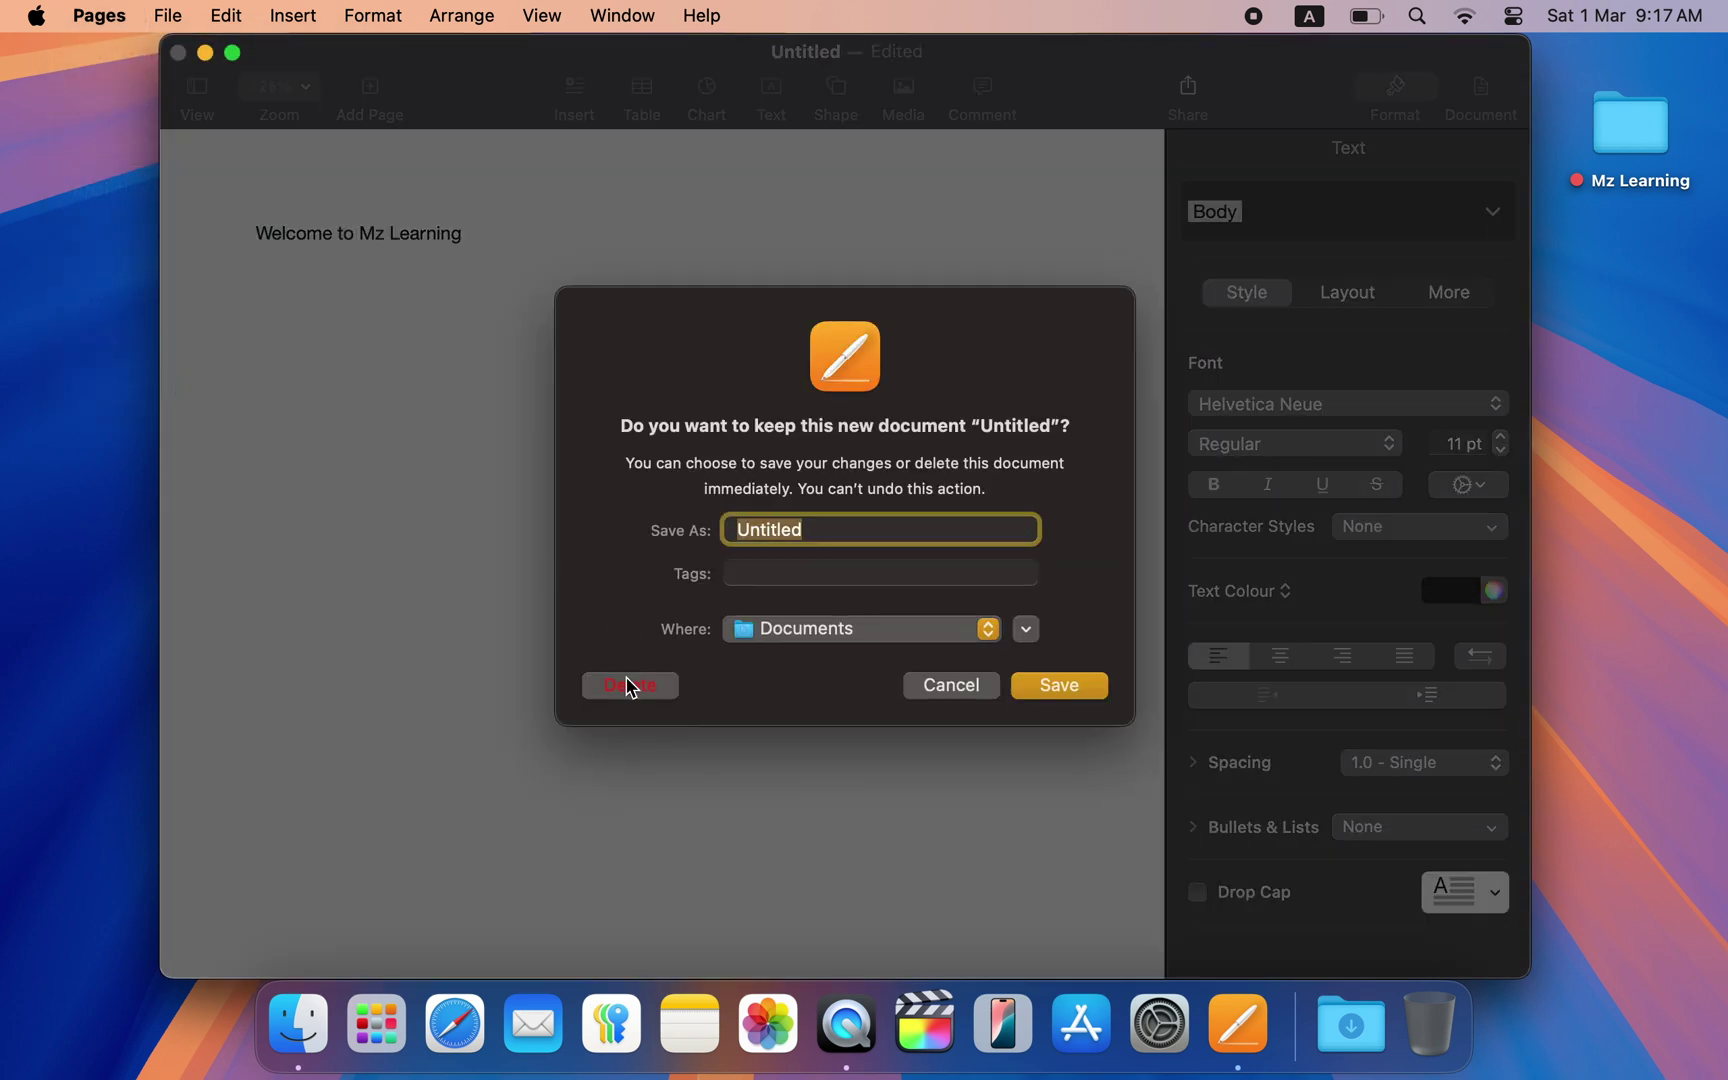
left_click(630, 686)
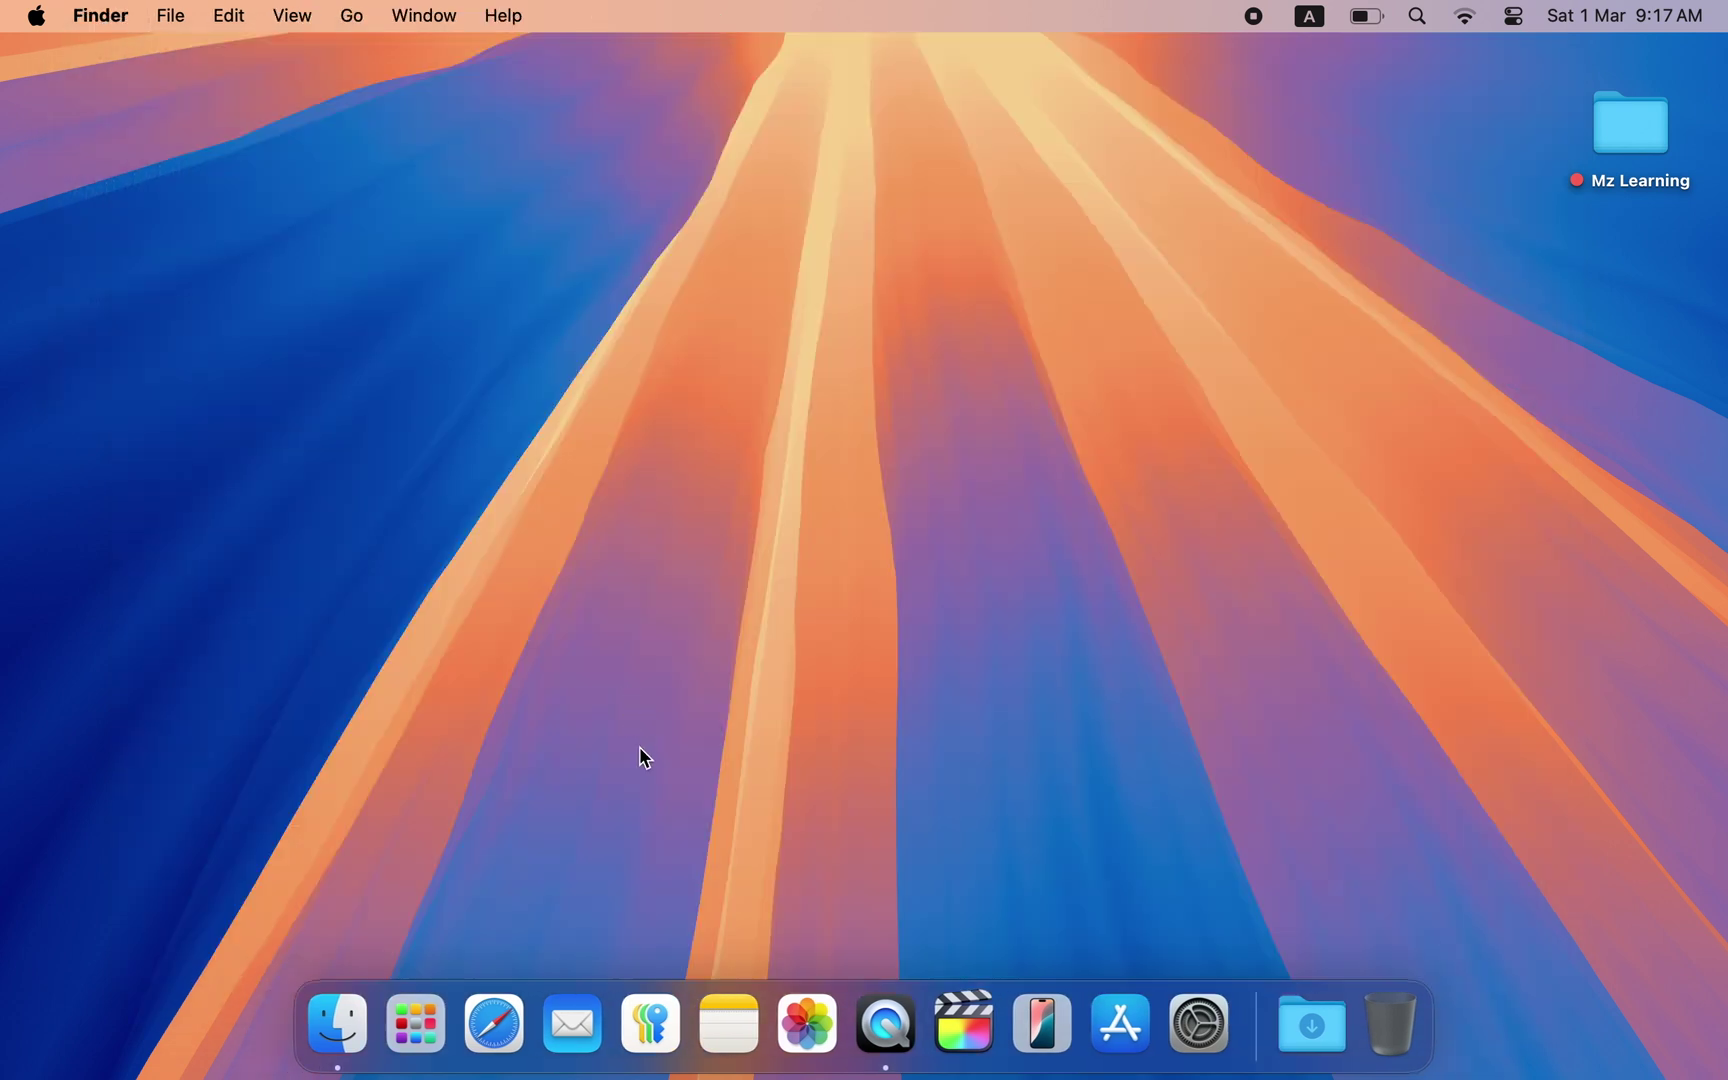
Step: Open Passwords to its locked screen, then launch the App Store on its Discover page
left_click(662, 1025)
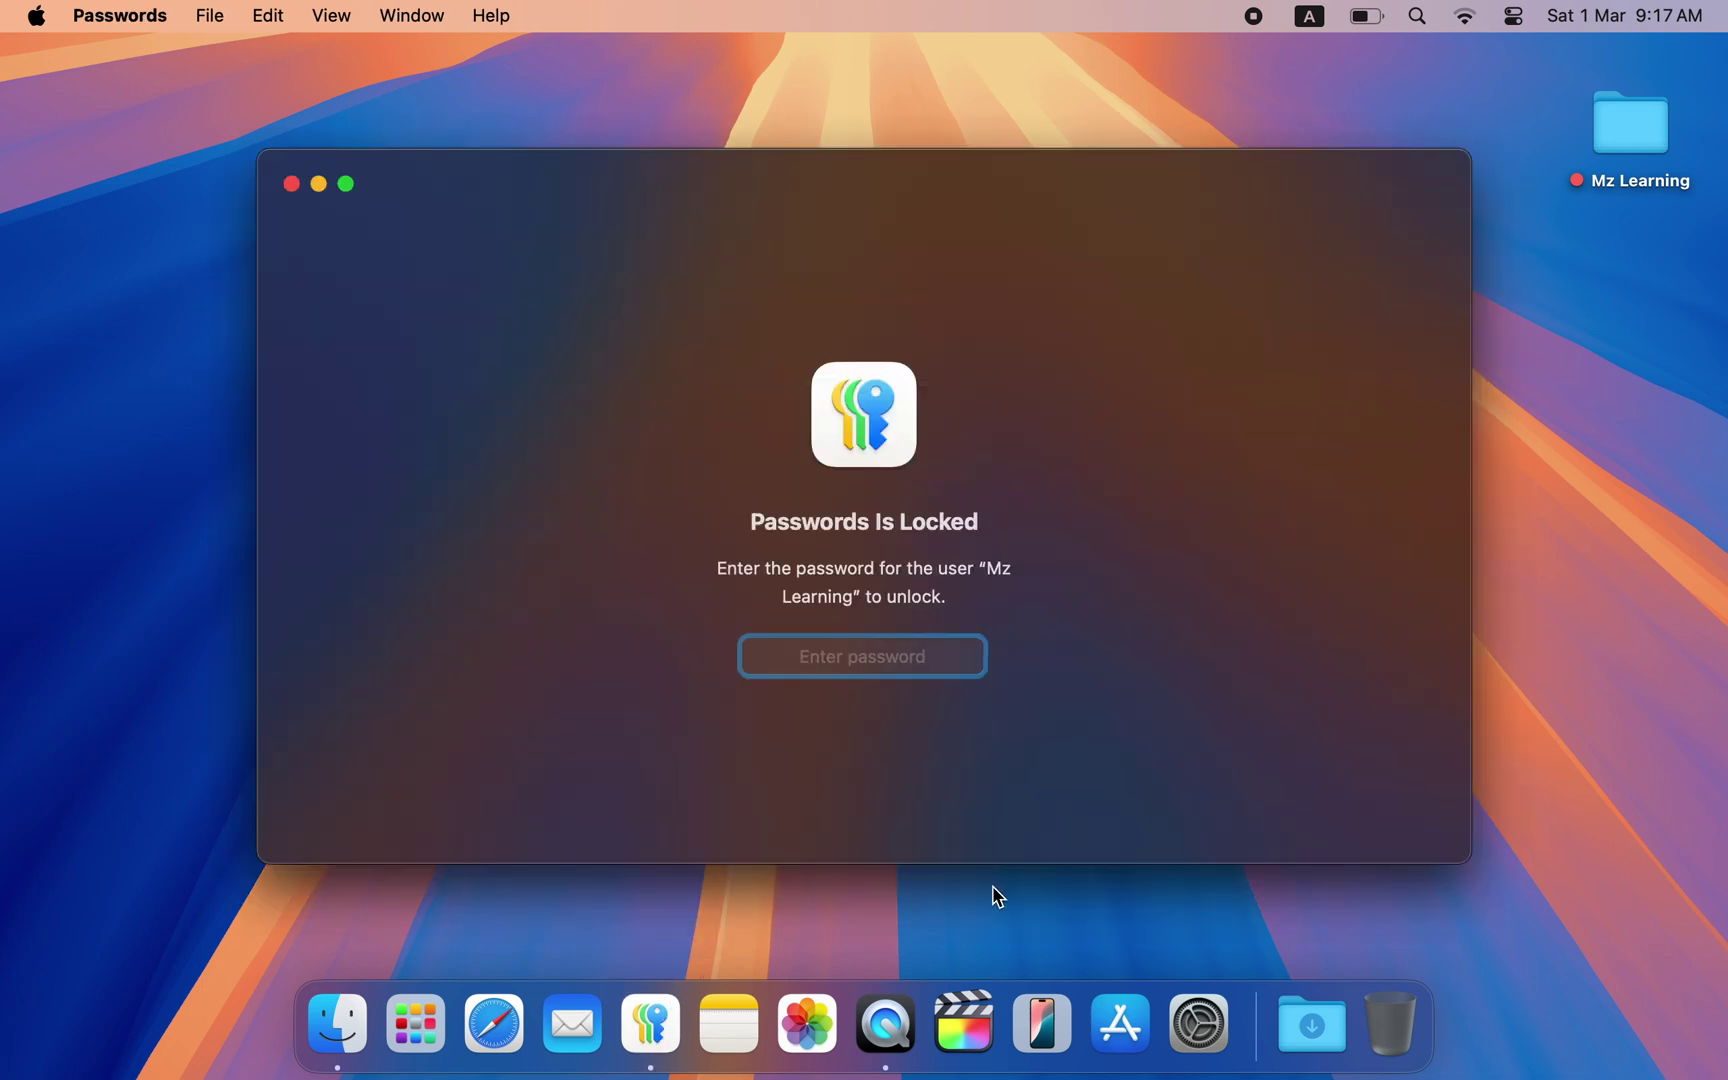
left_click(1124, 1018)
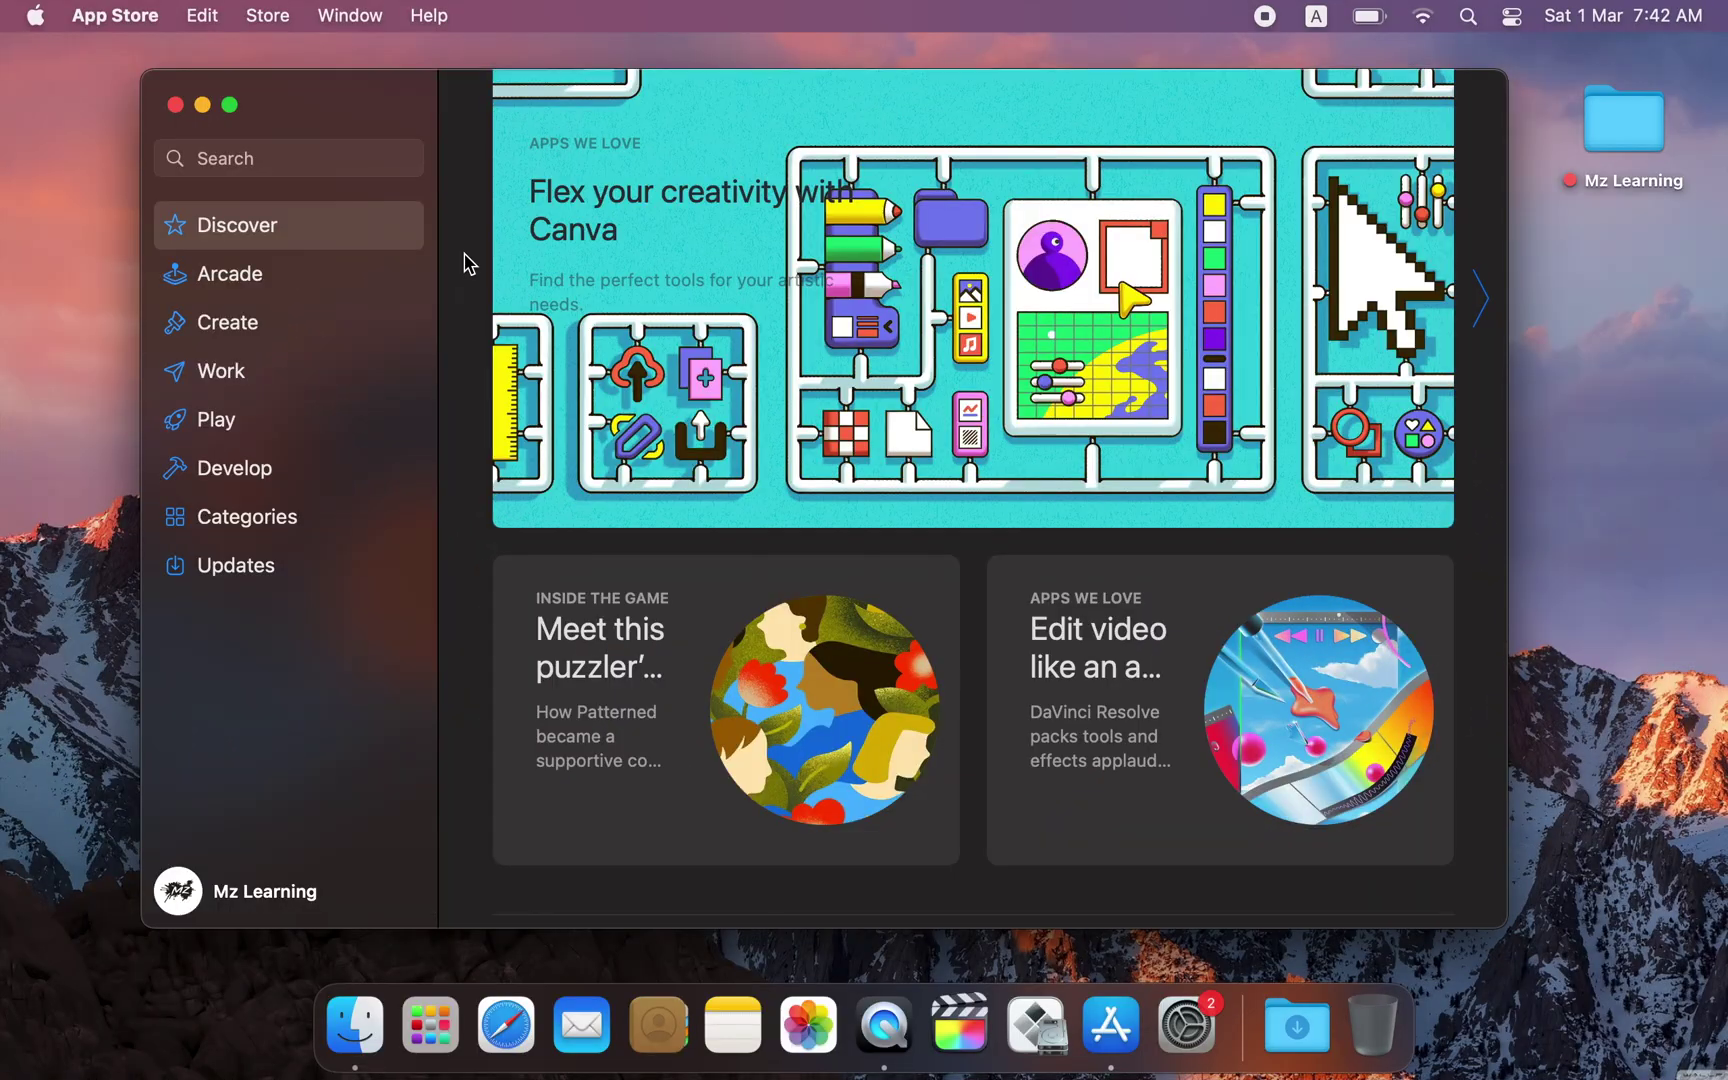
Step: Search the App Store for 'word', try installing Microsoft Word, and dismiss the macOS version error
left_click(332, 162)
type("word")
key("Return")
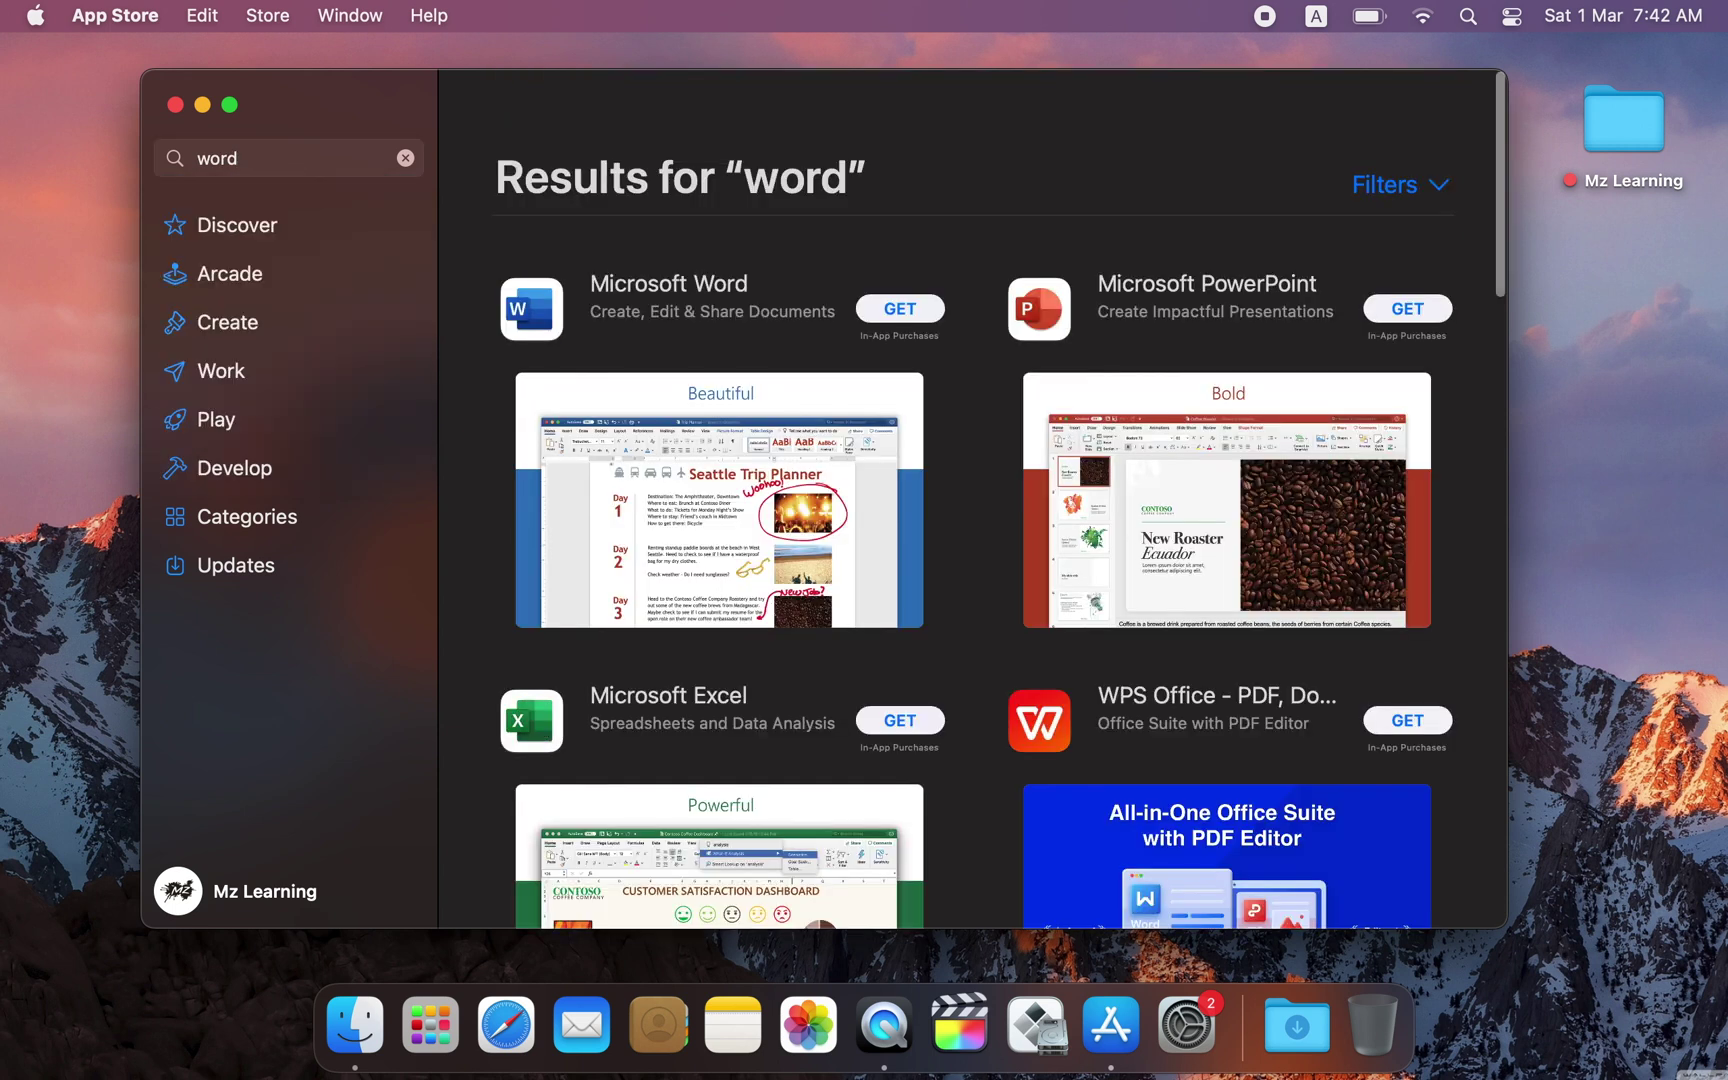
left_click(893, 316)
left_click(893, 310)
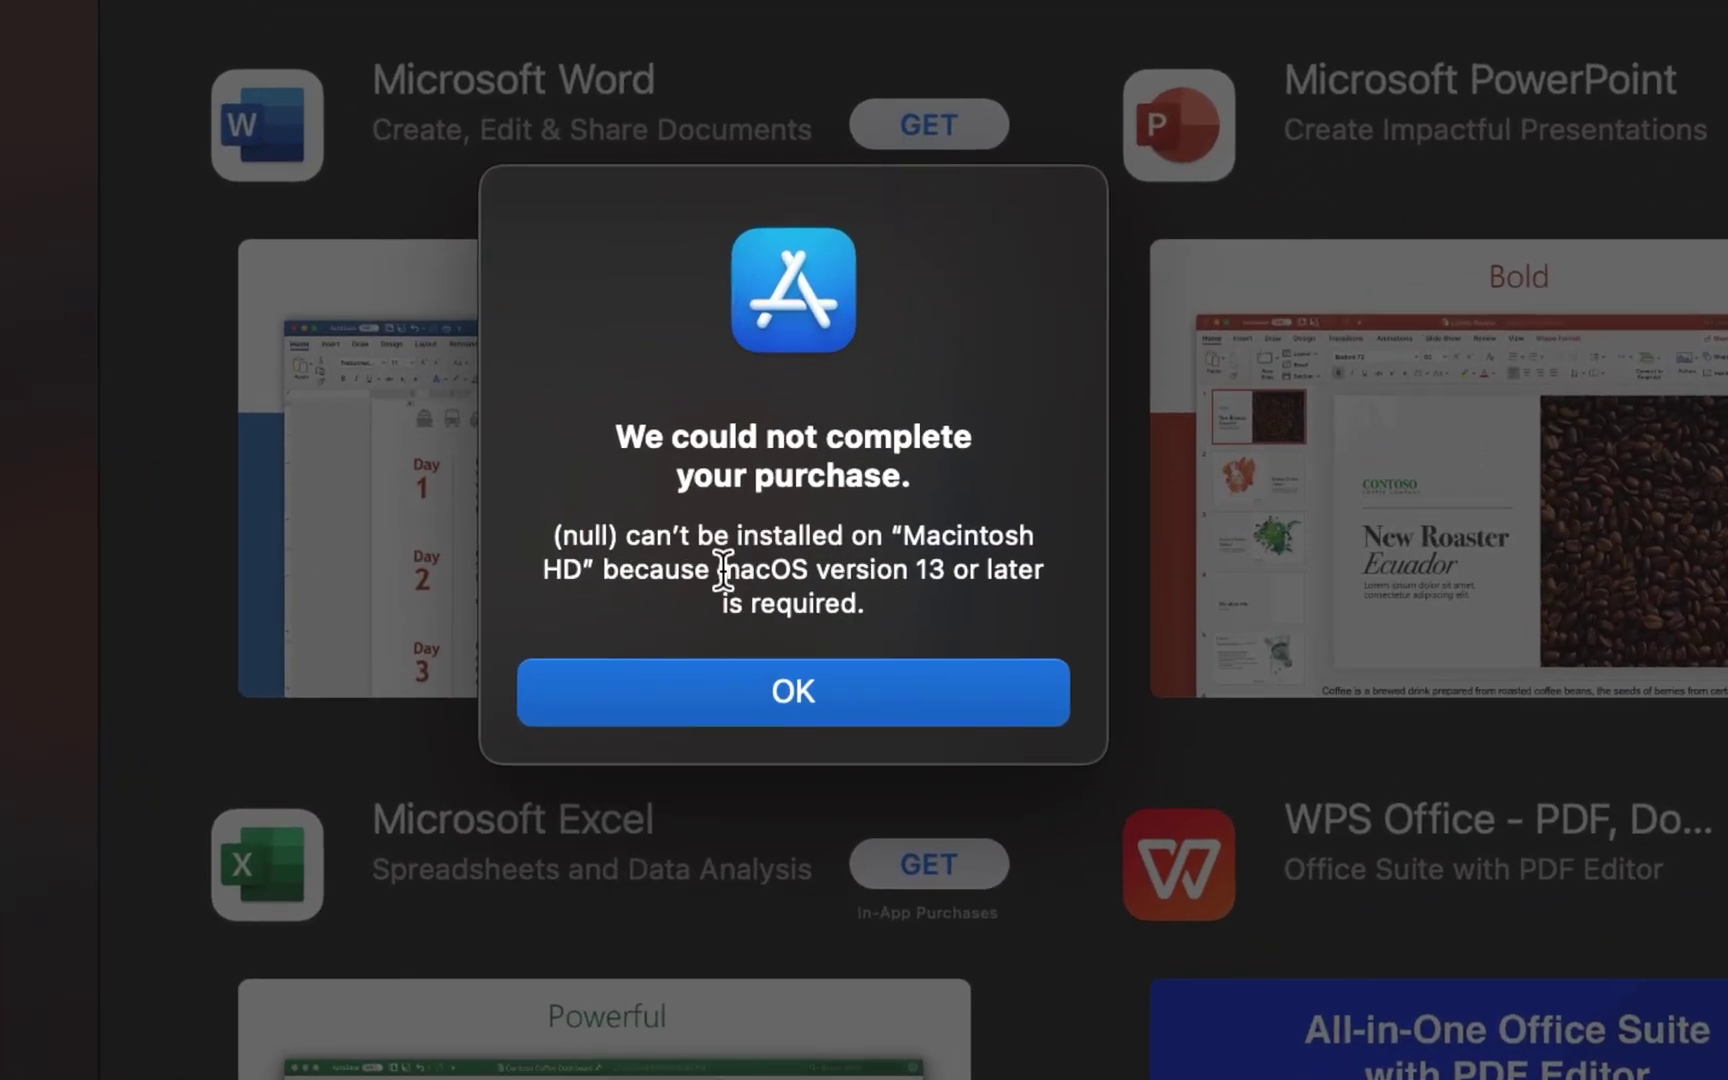
left_click_drag(714, 570, 948, 565)
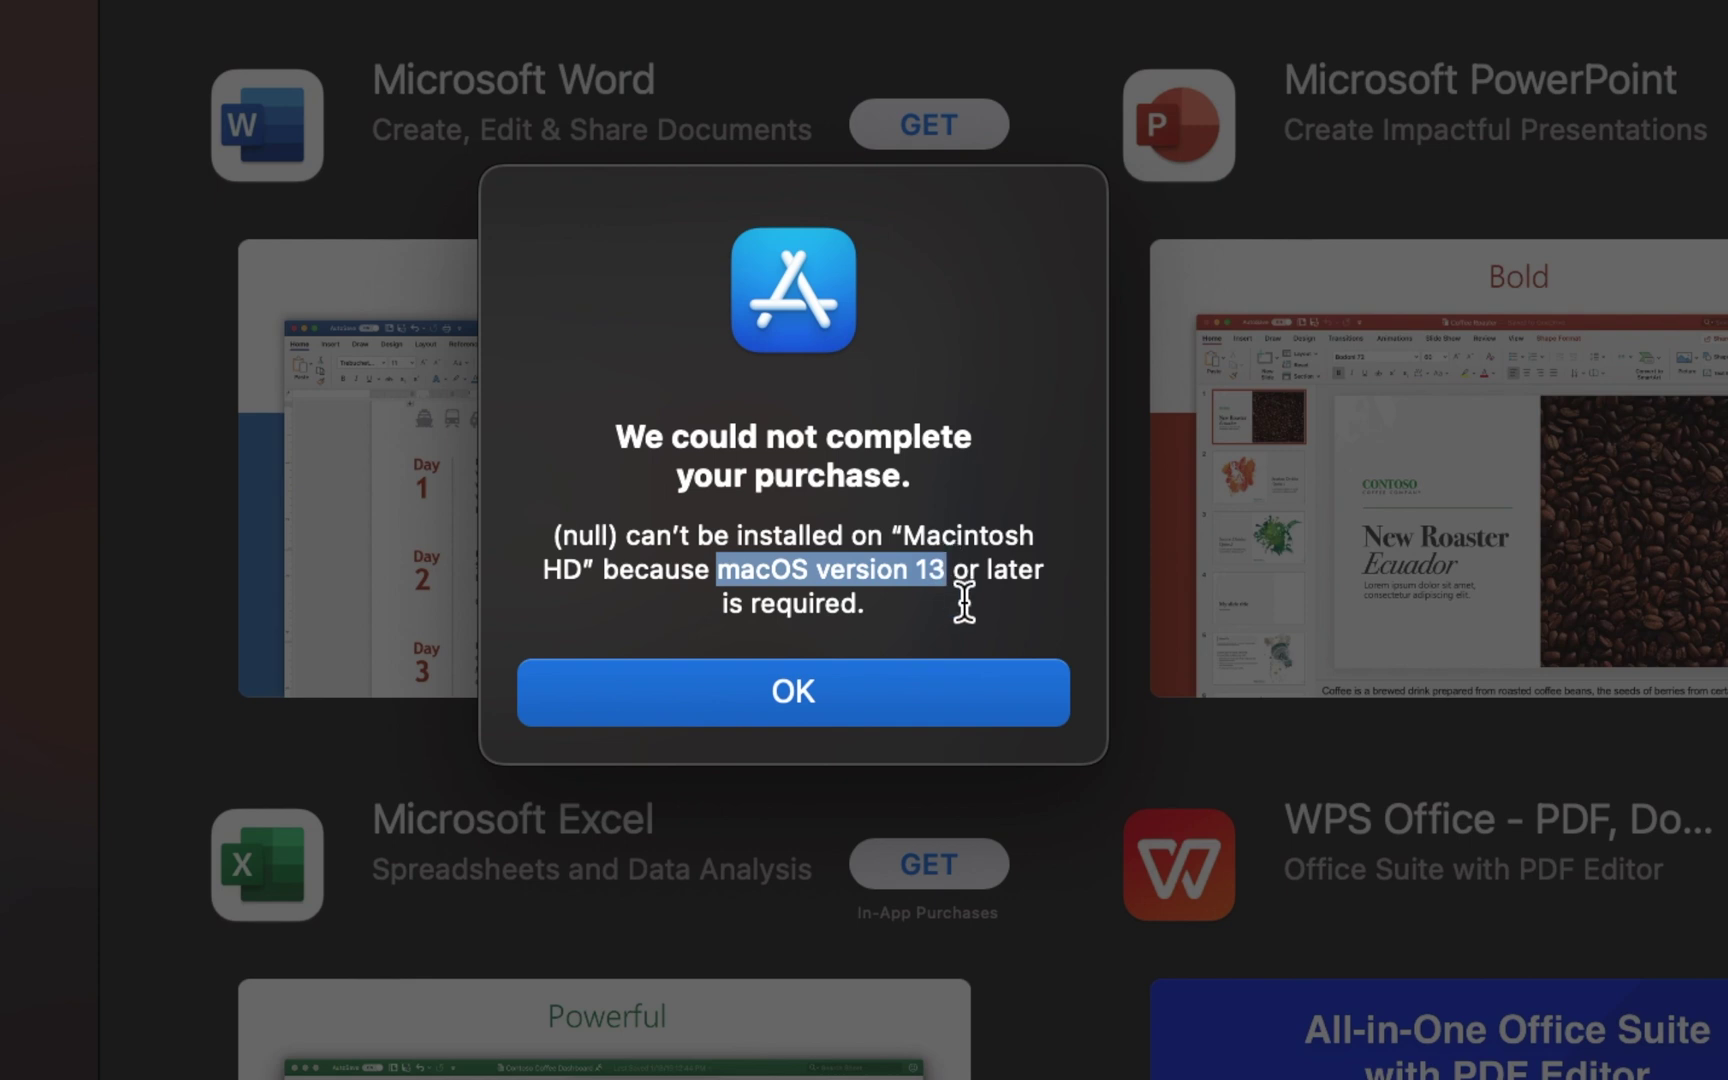
left_click(848, 686)
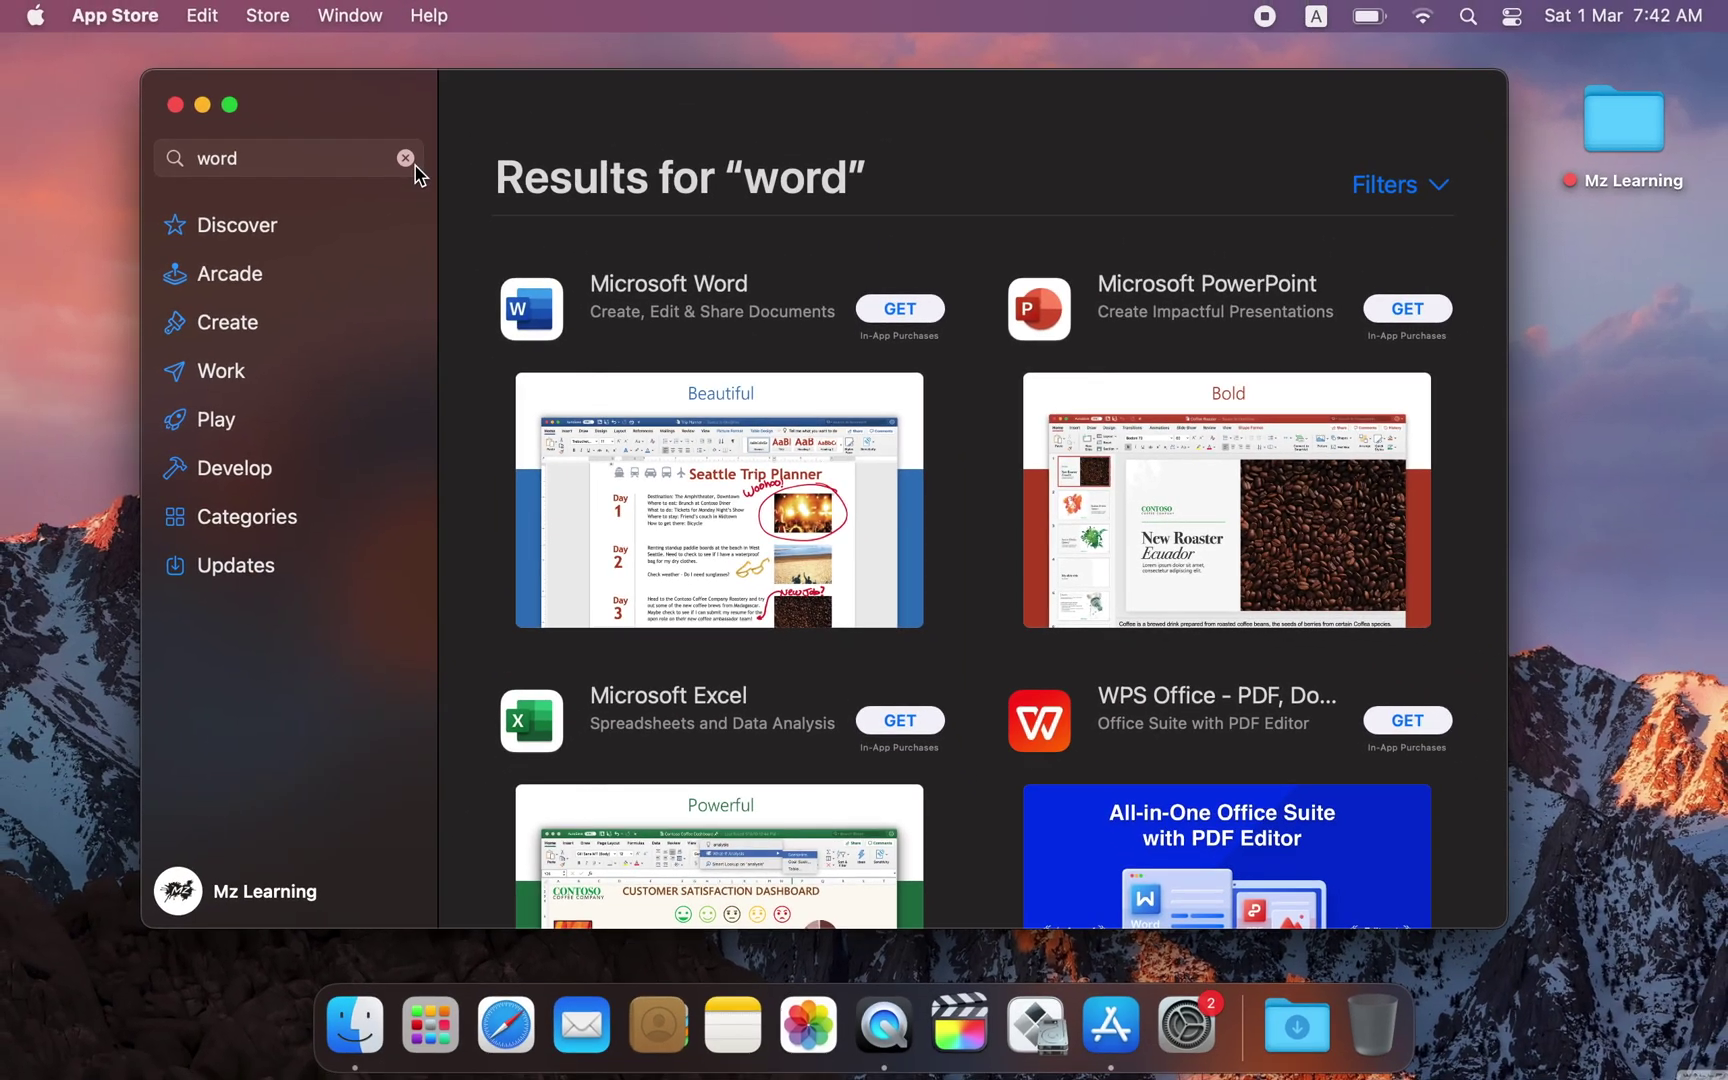
Step: Search for 'pages', try installing Pages, and dismiss the macOS 14 requirement error
left_click(406, 159)
type("pages")
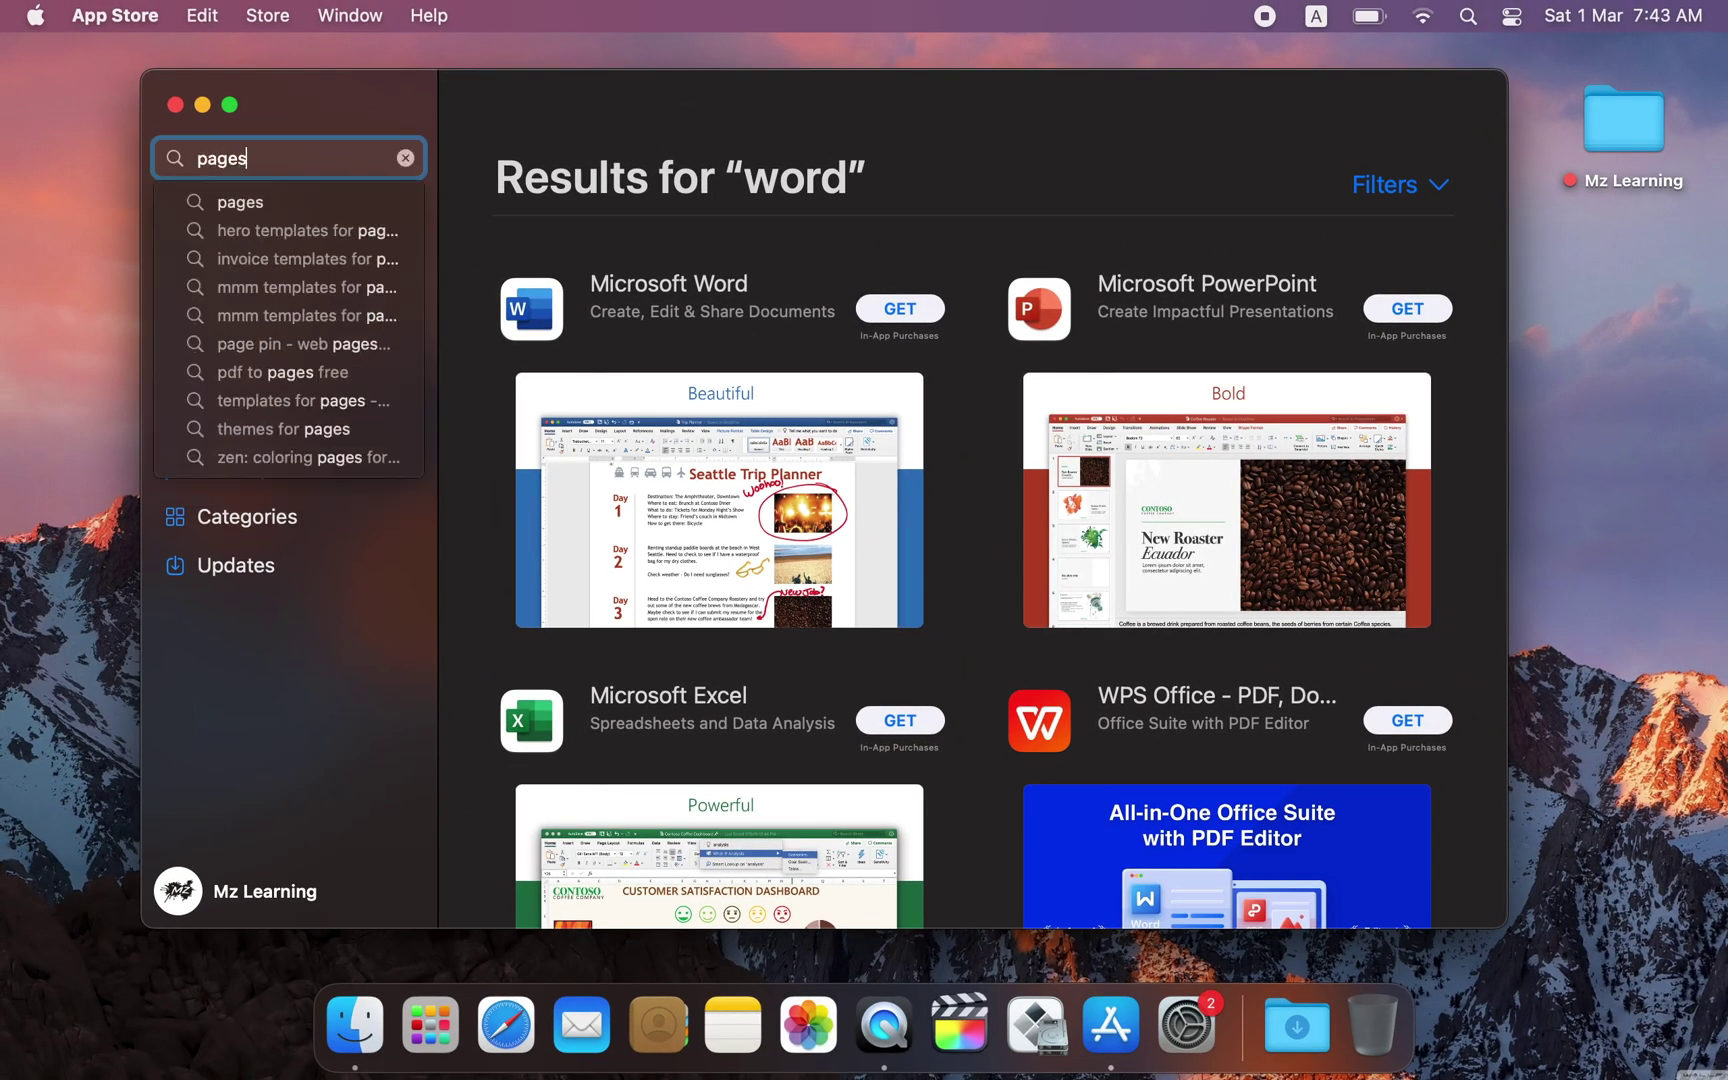
key("Return")
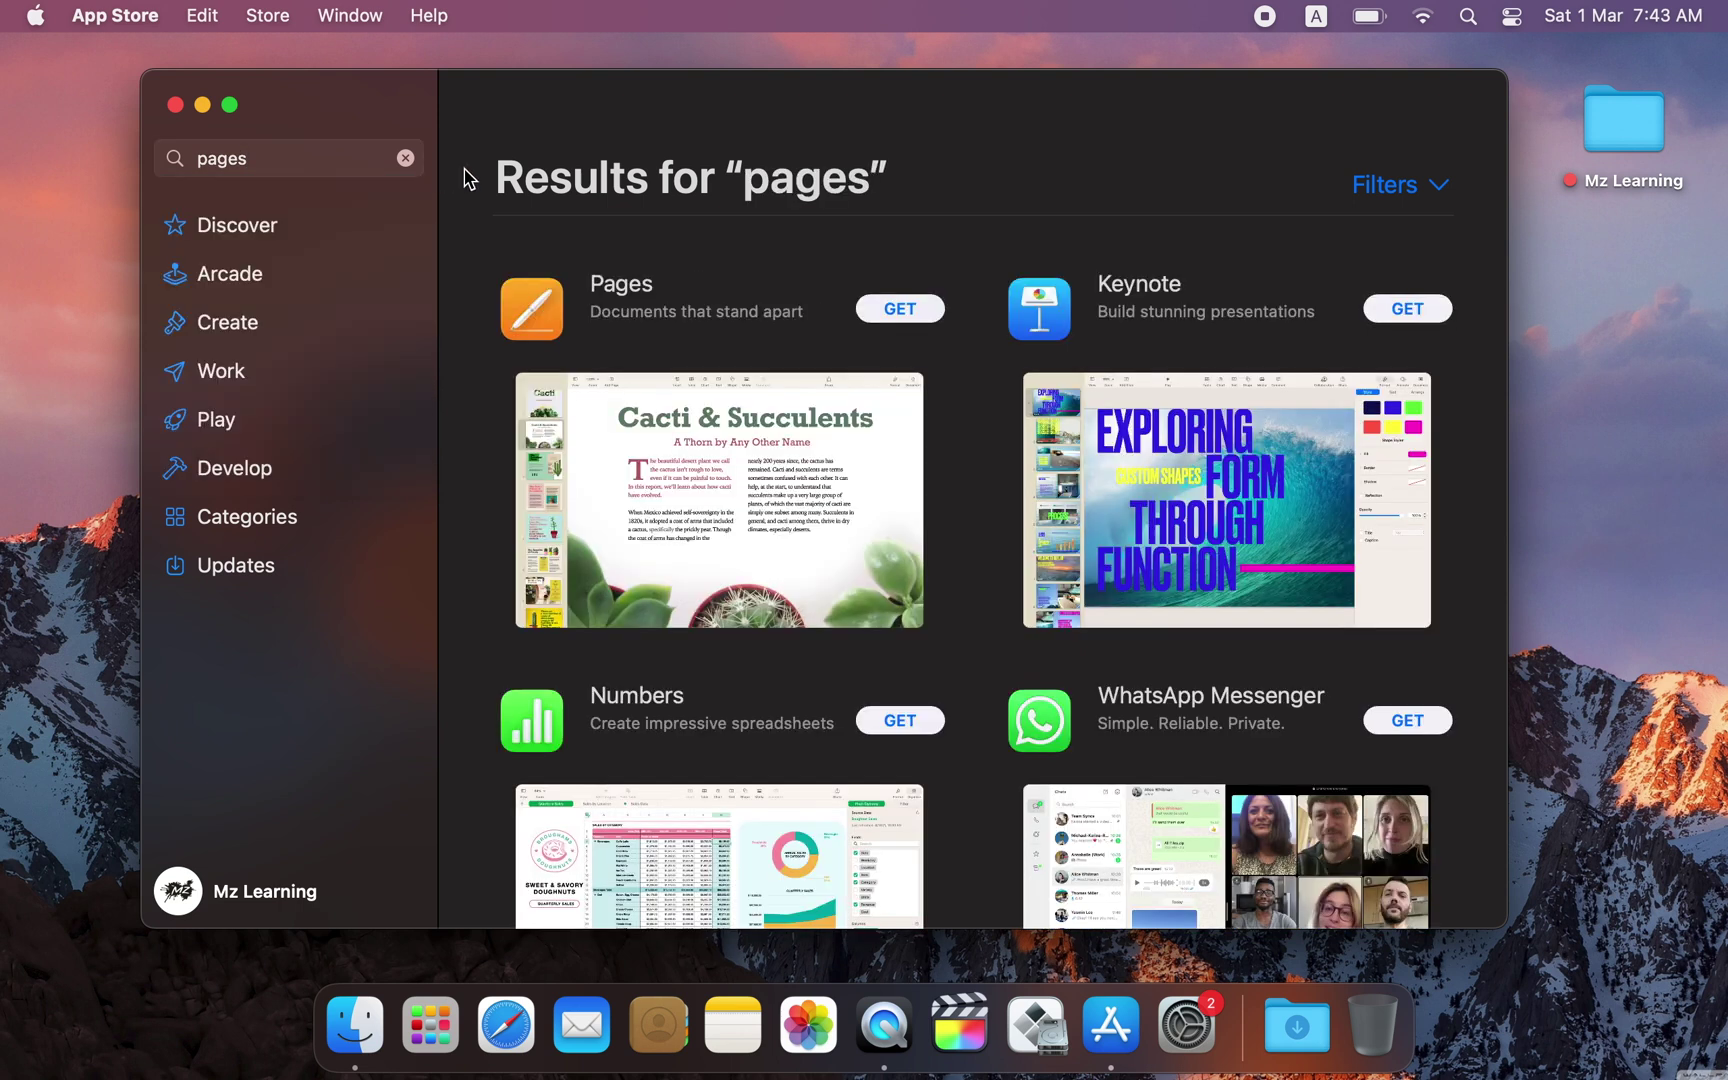
left_click(895, 314)
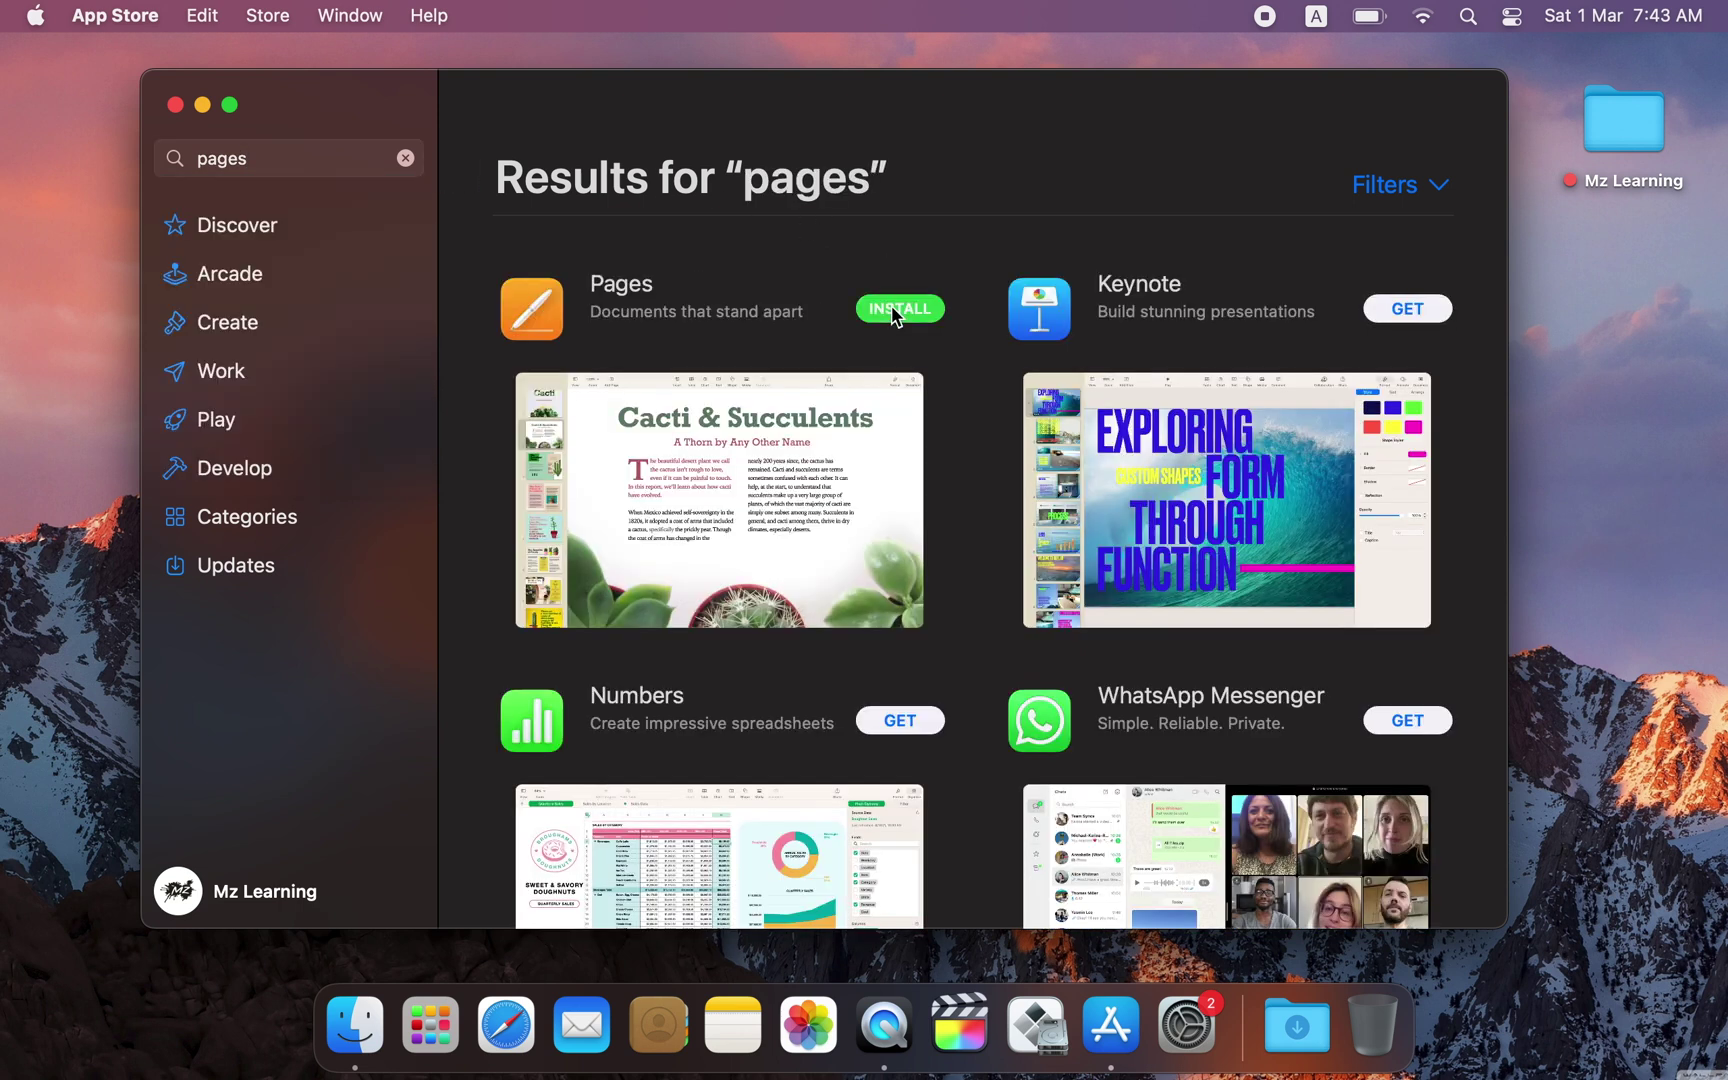
left_click(895, 310)
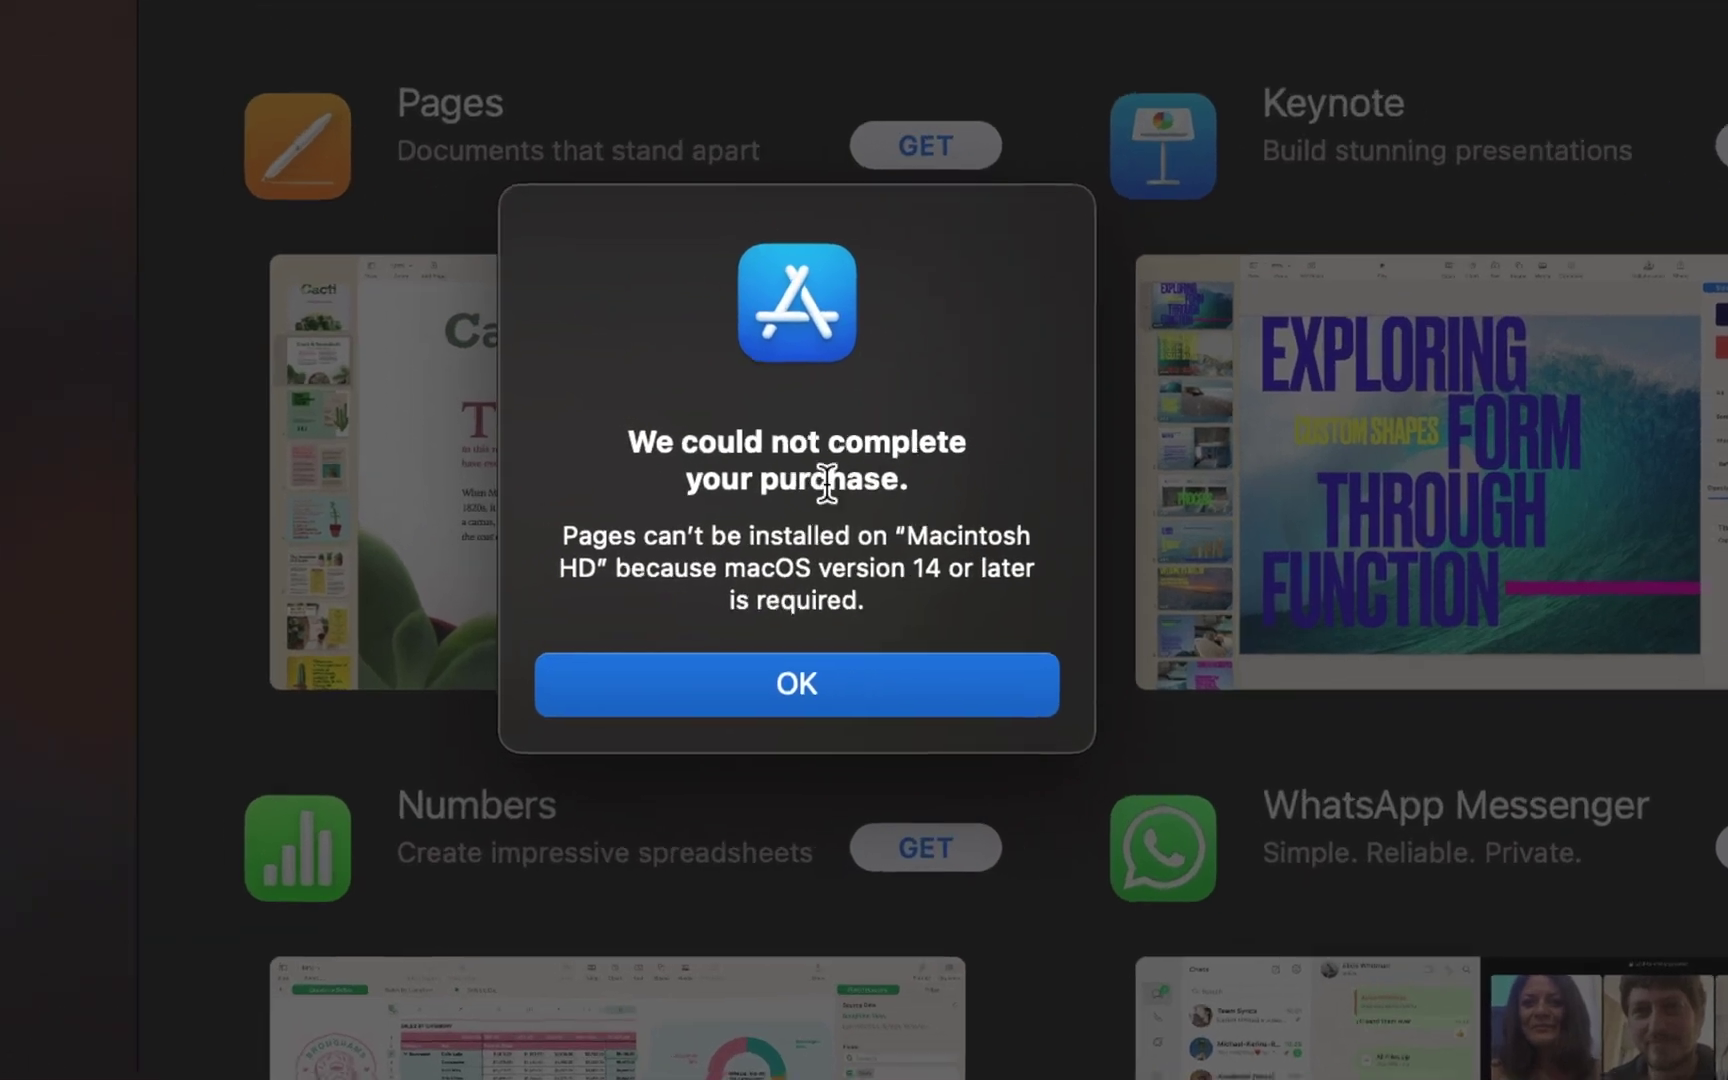
left_click_drag(723, 567, 948, 564)
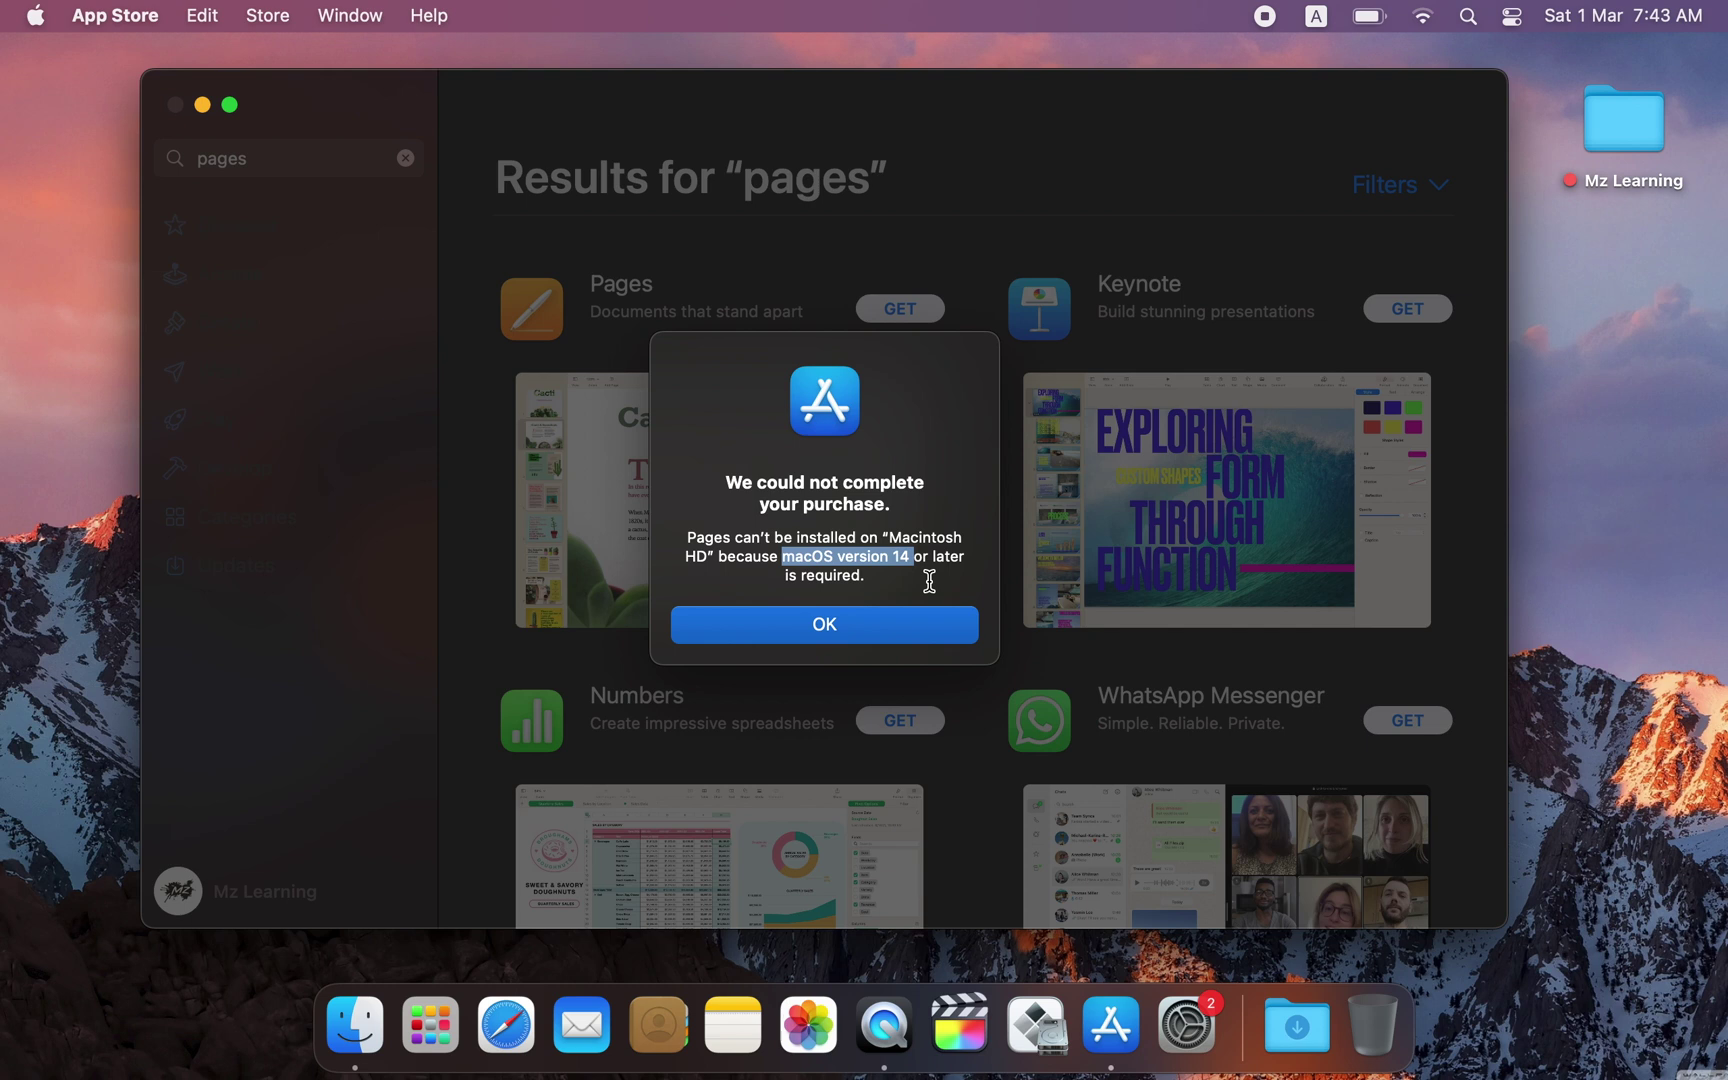
left_click(857, 632)
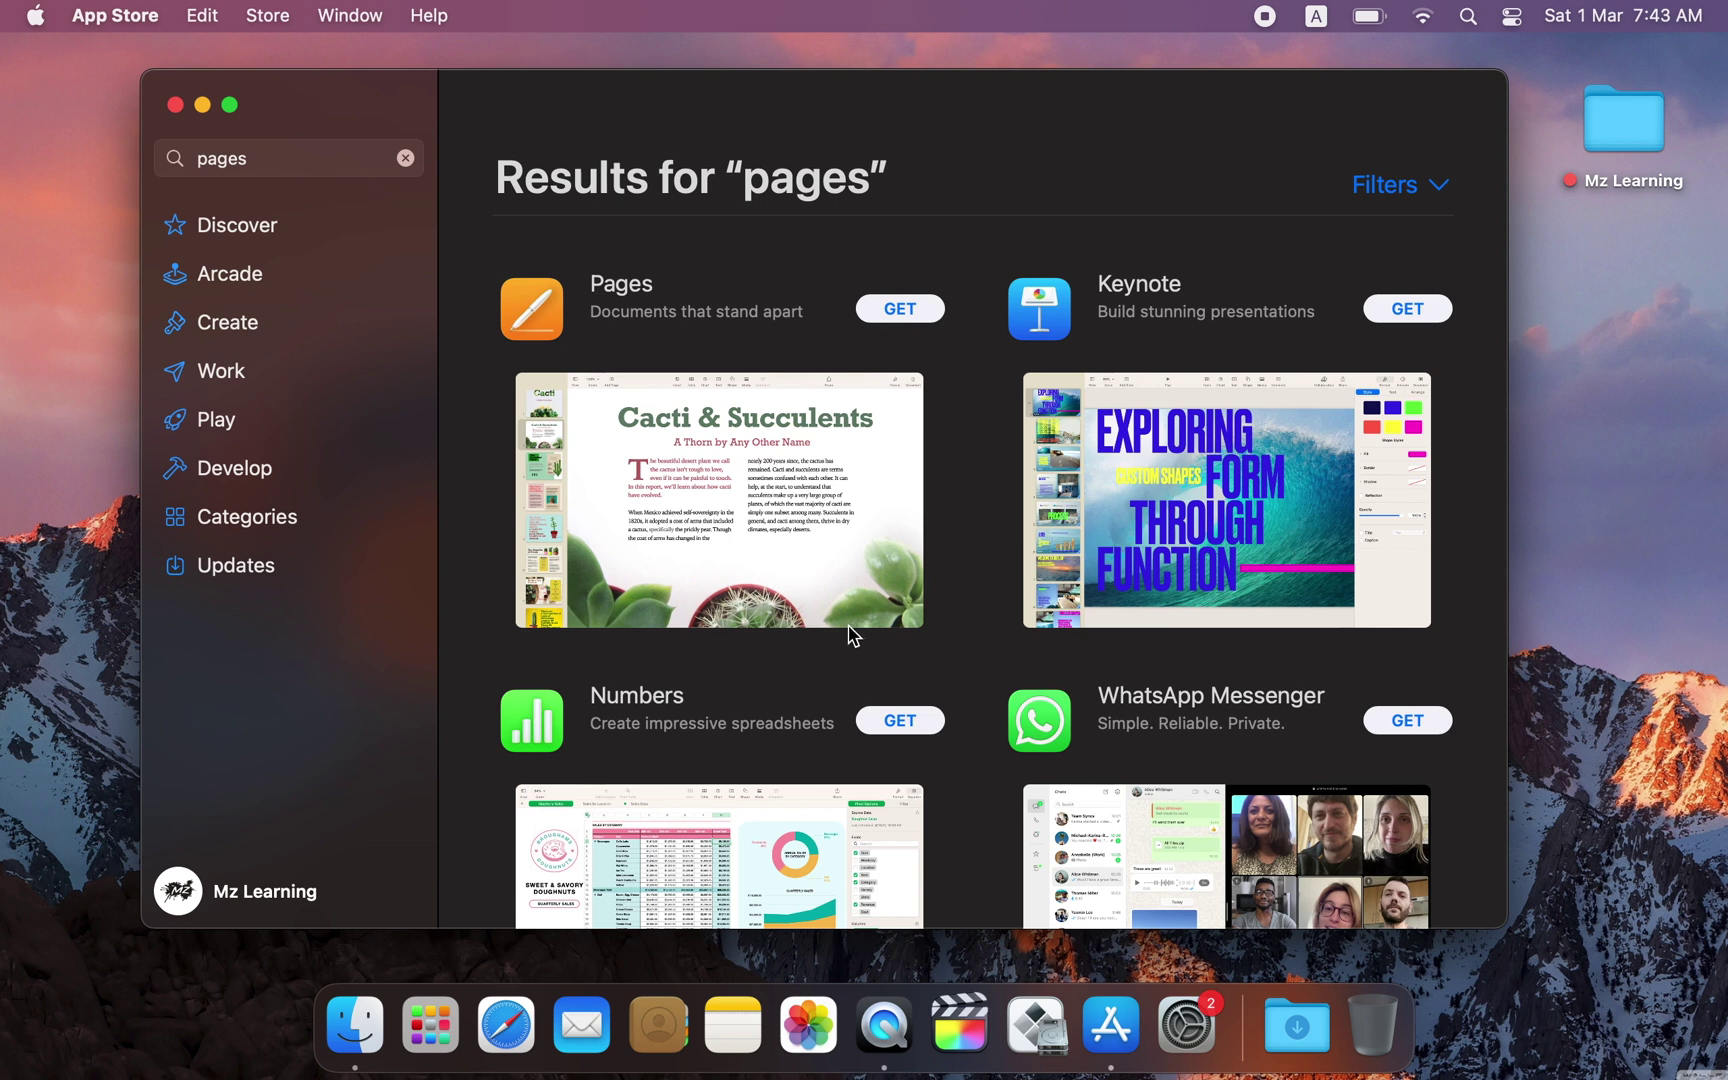
Step: In the account's purchased apps, try downloading Pages, then close its older-version prompt
left_click(284, 907)
mouse_move(852, 555)
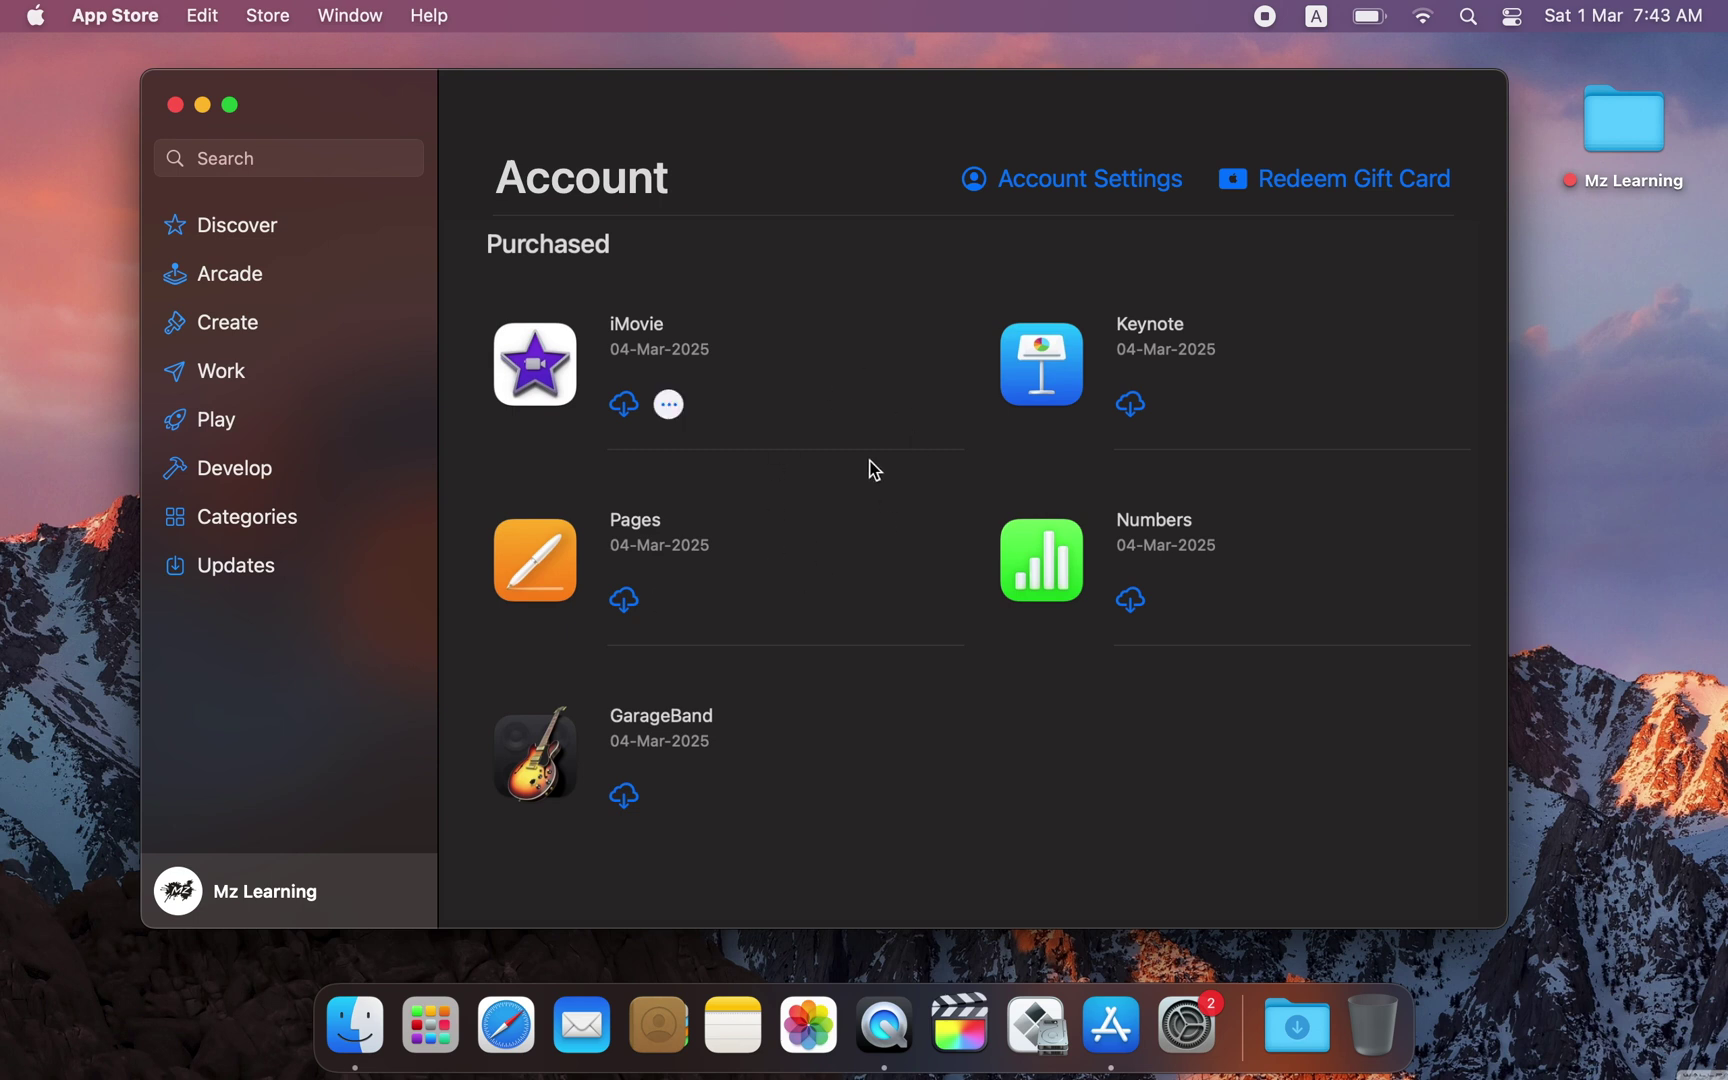
left_click(624, 601)
left_click_drag(758, 557, 910, 572)
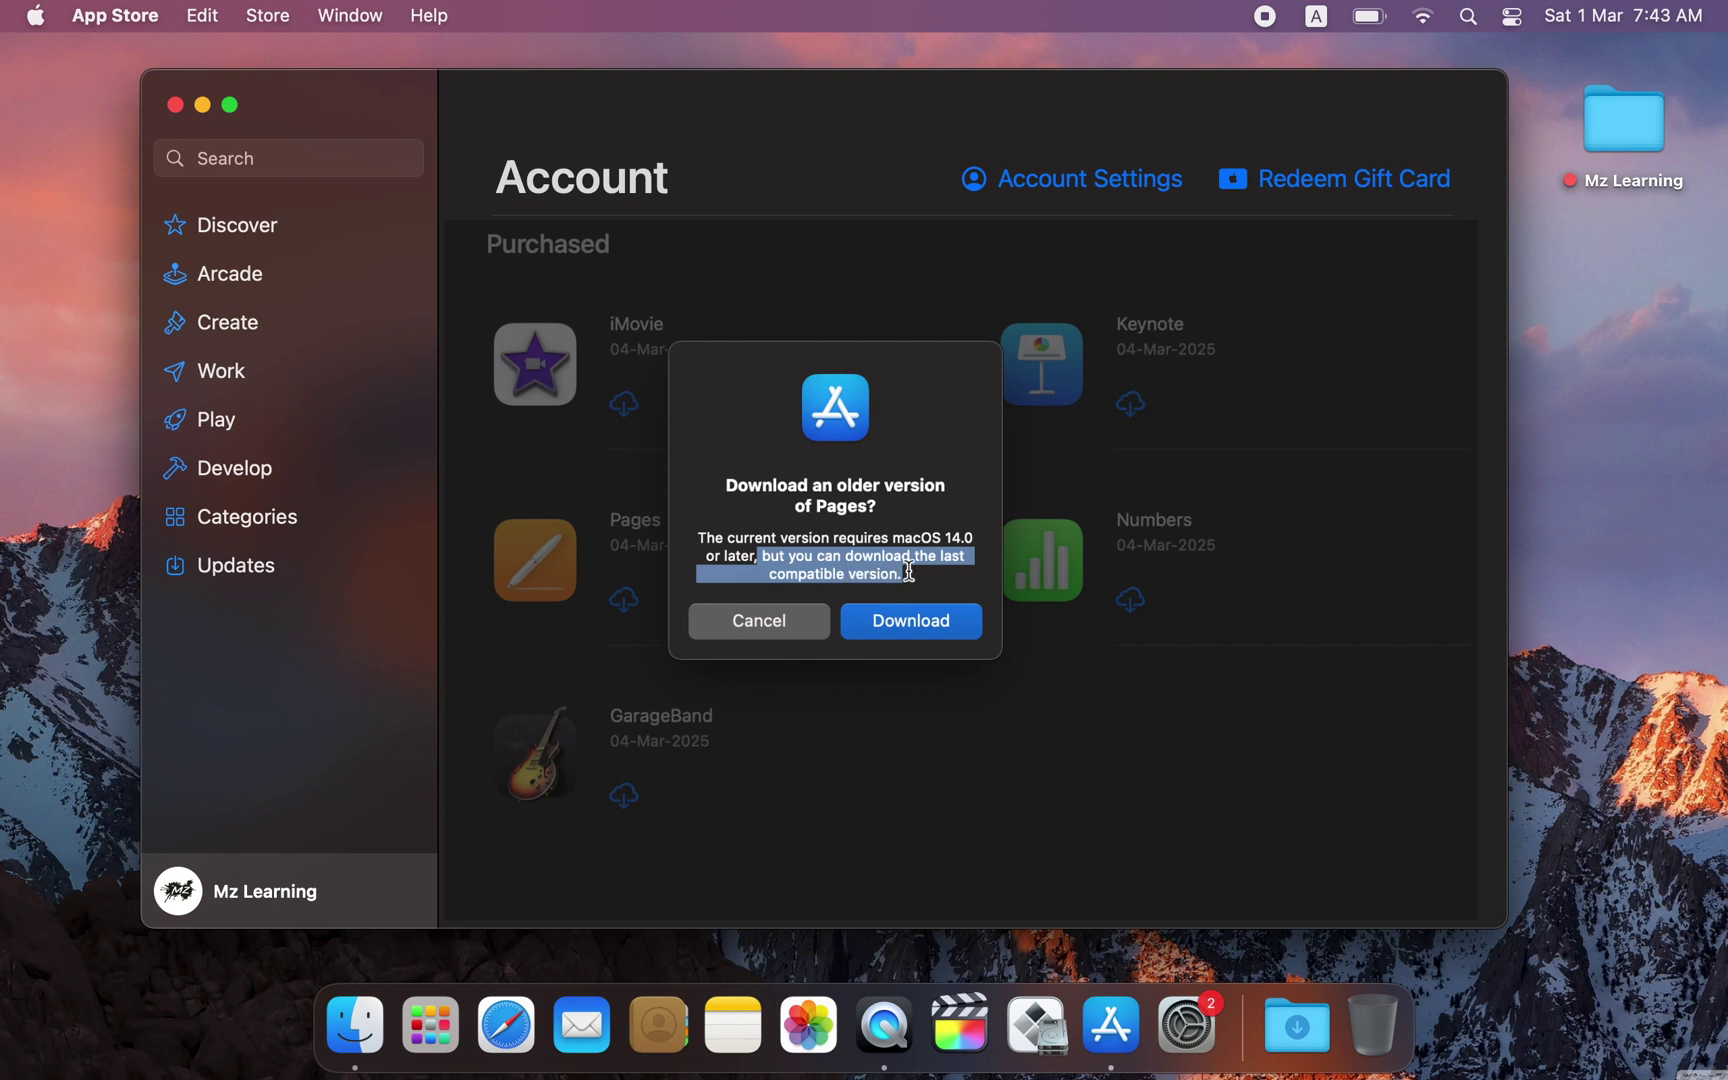
left_click(911, 621)
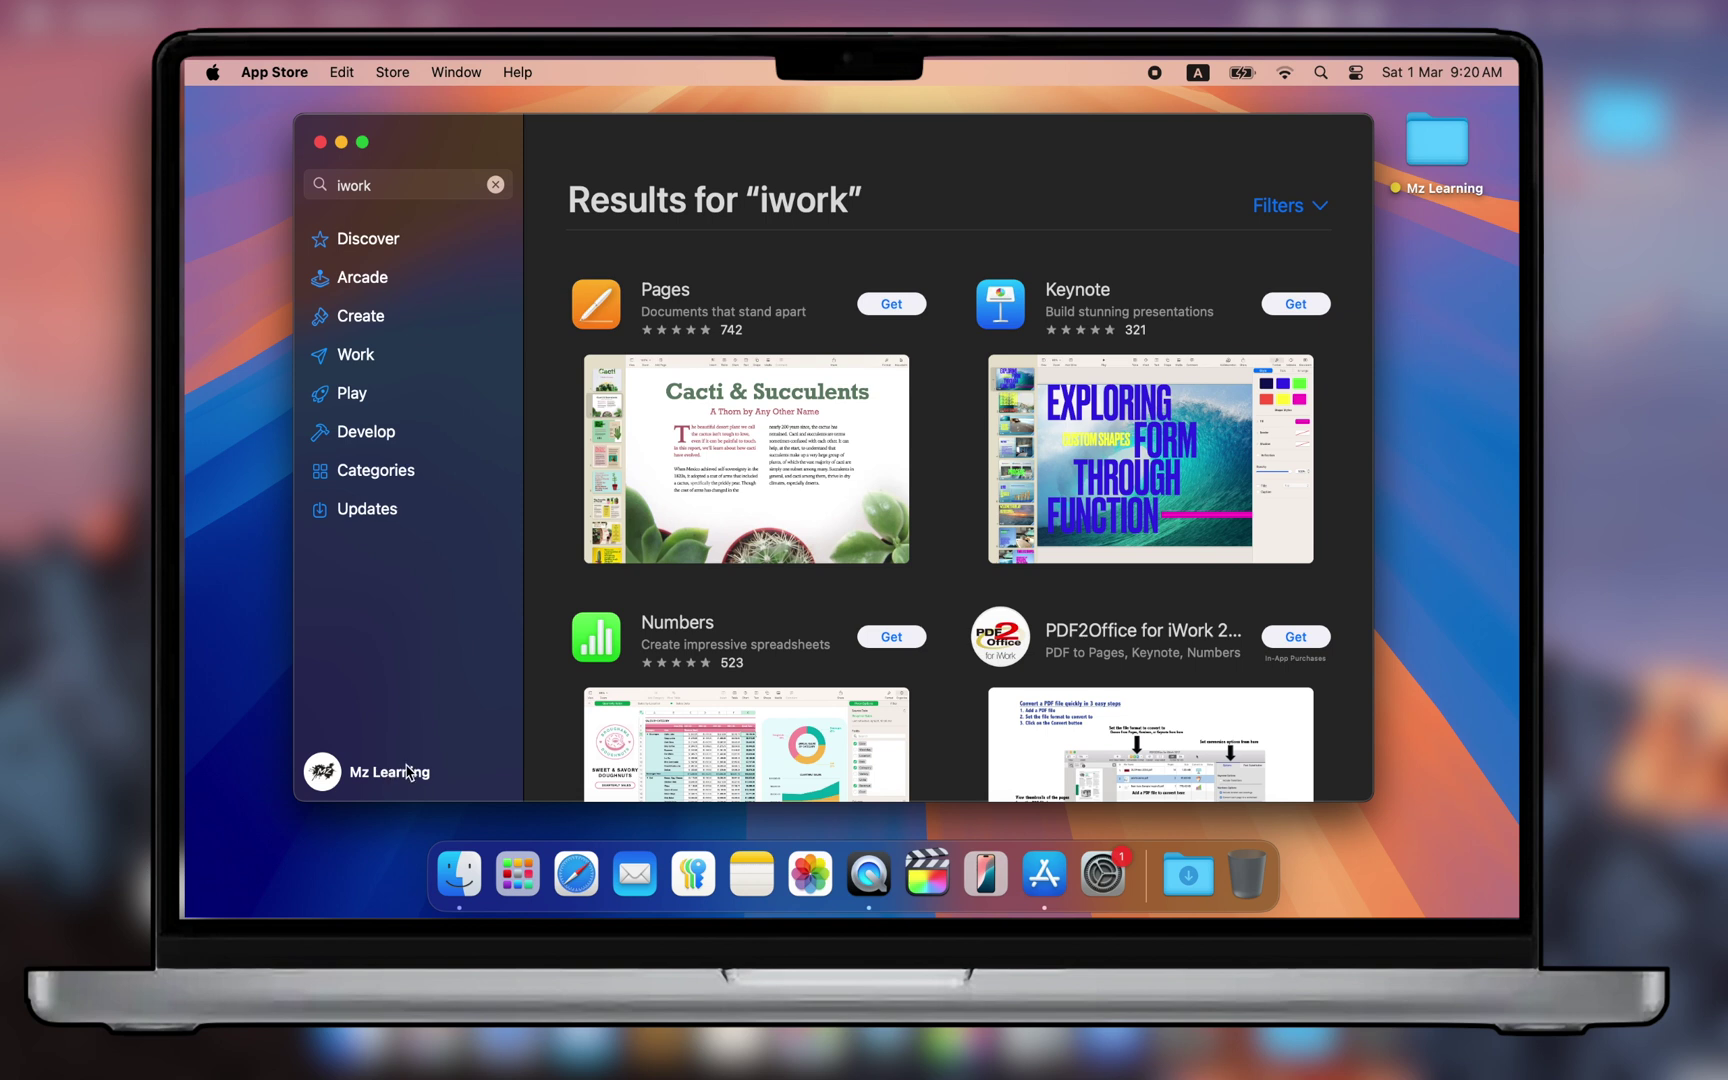
Step: Download Numbers, accepting the last compatible older version
left_click(891, 637)
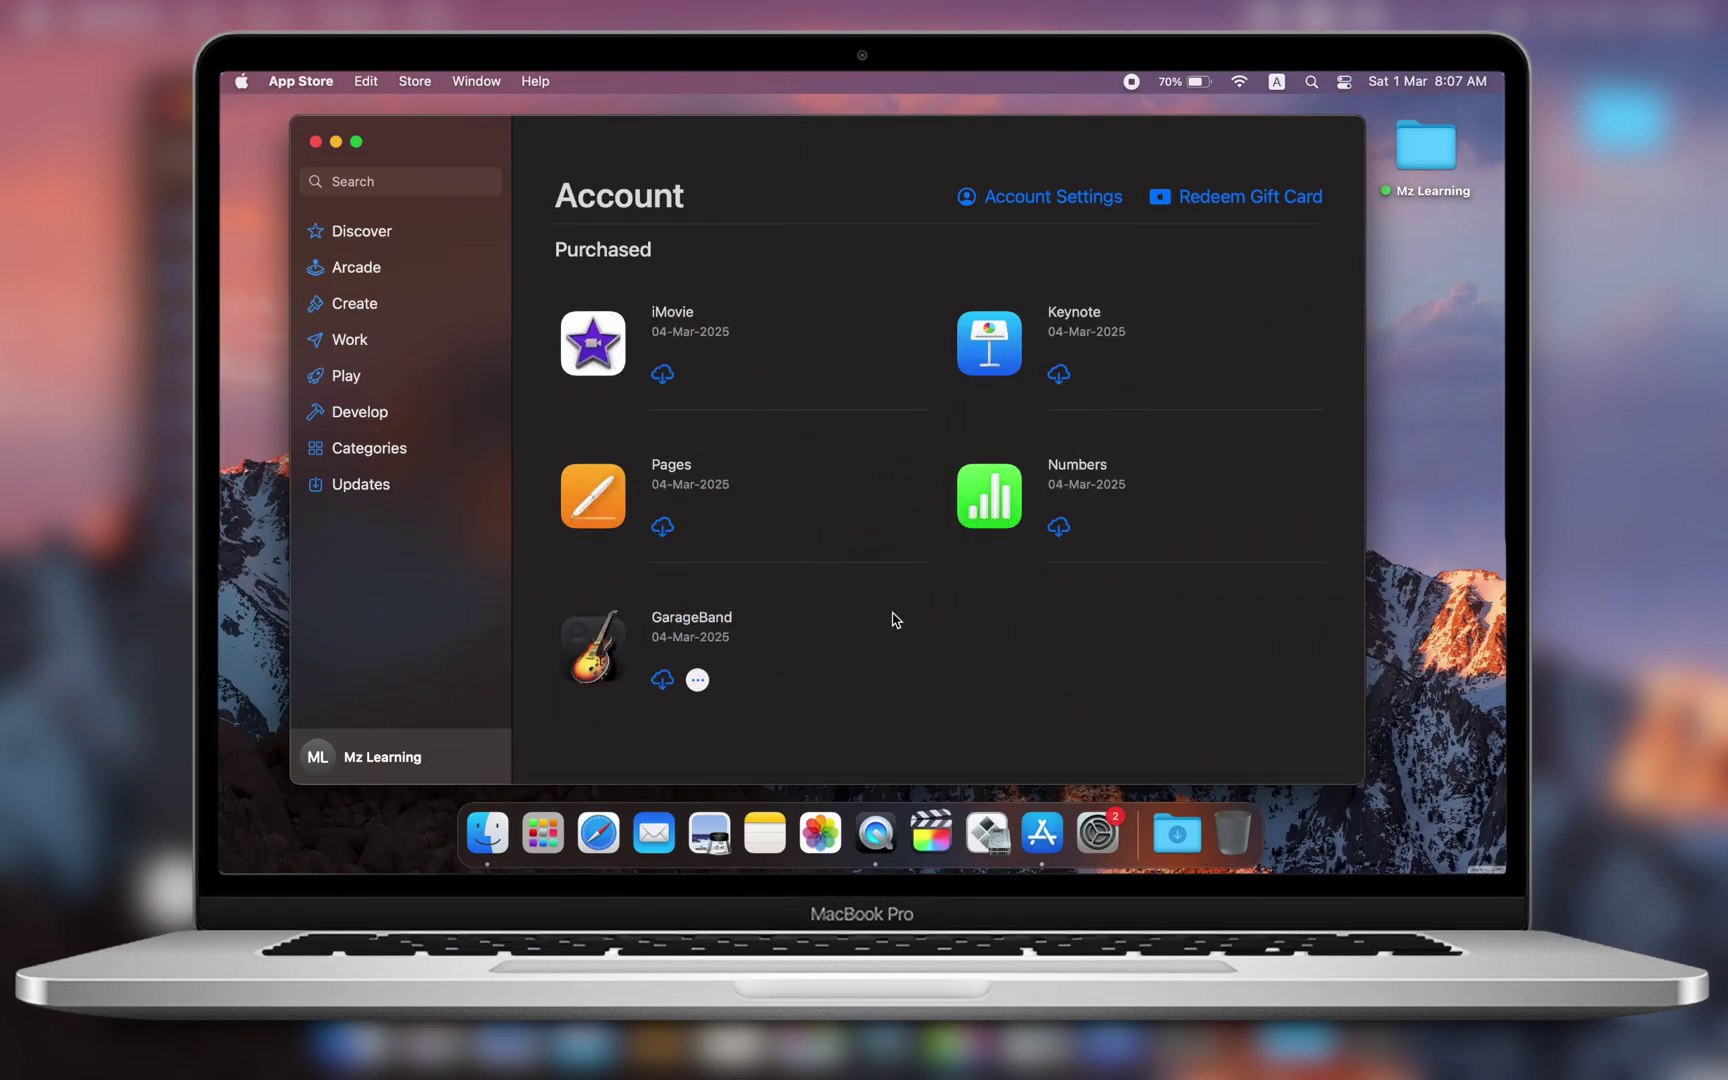
left_click(1058, 527)
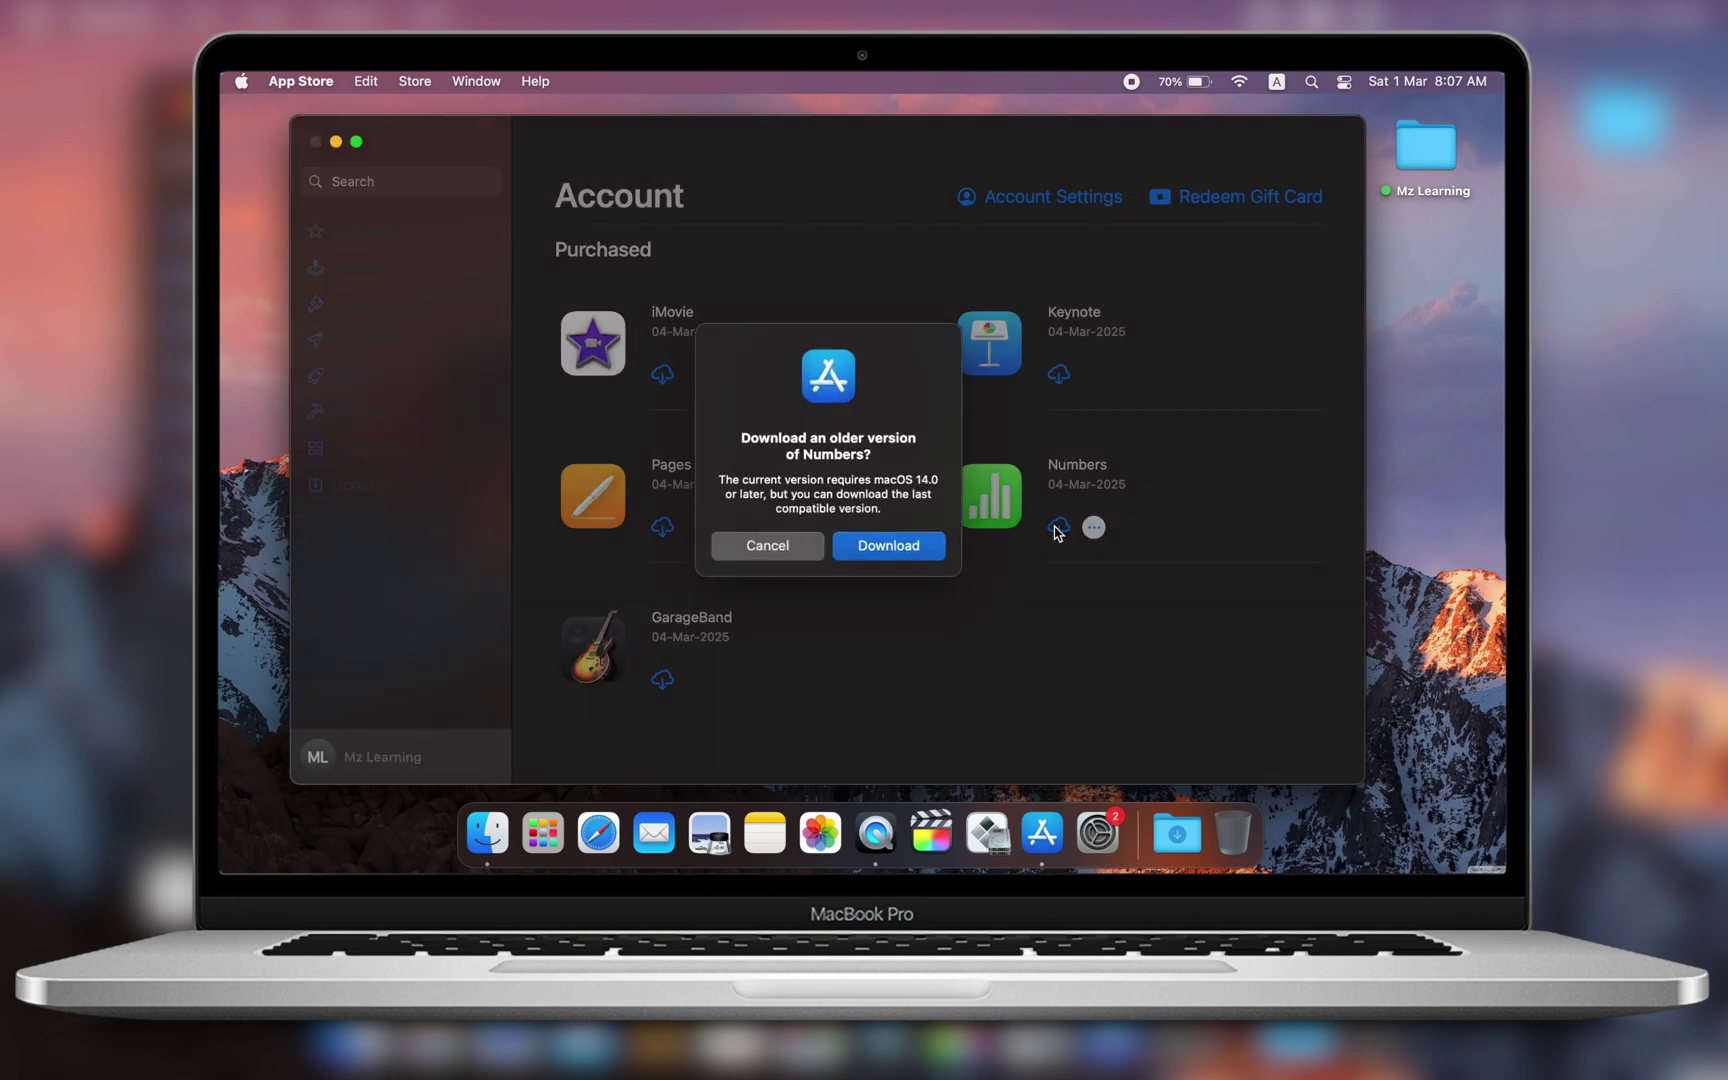
left_click(892, 549)
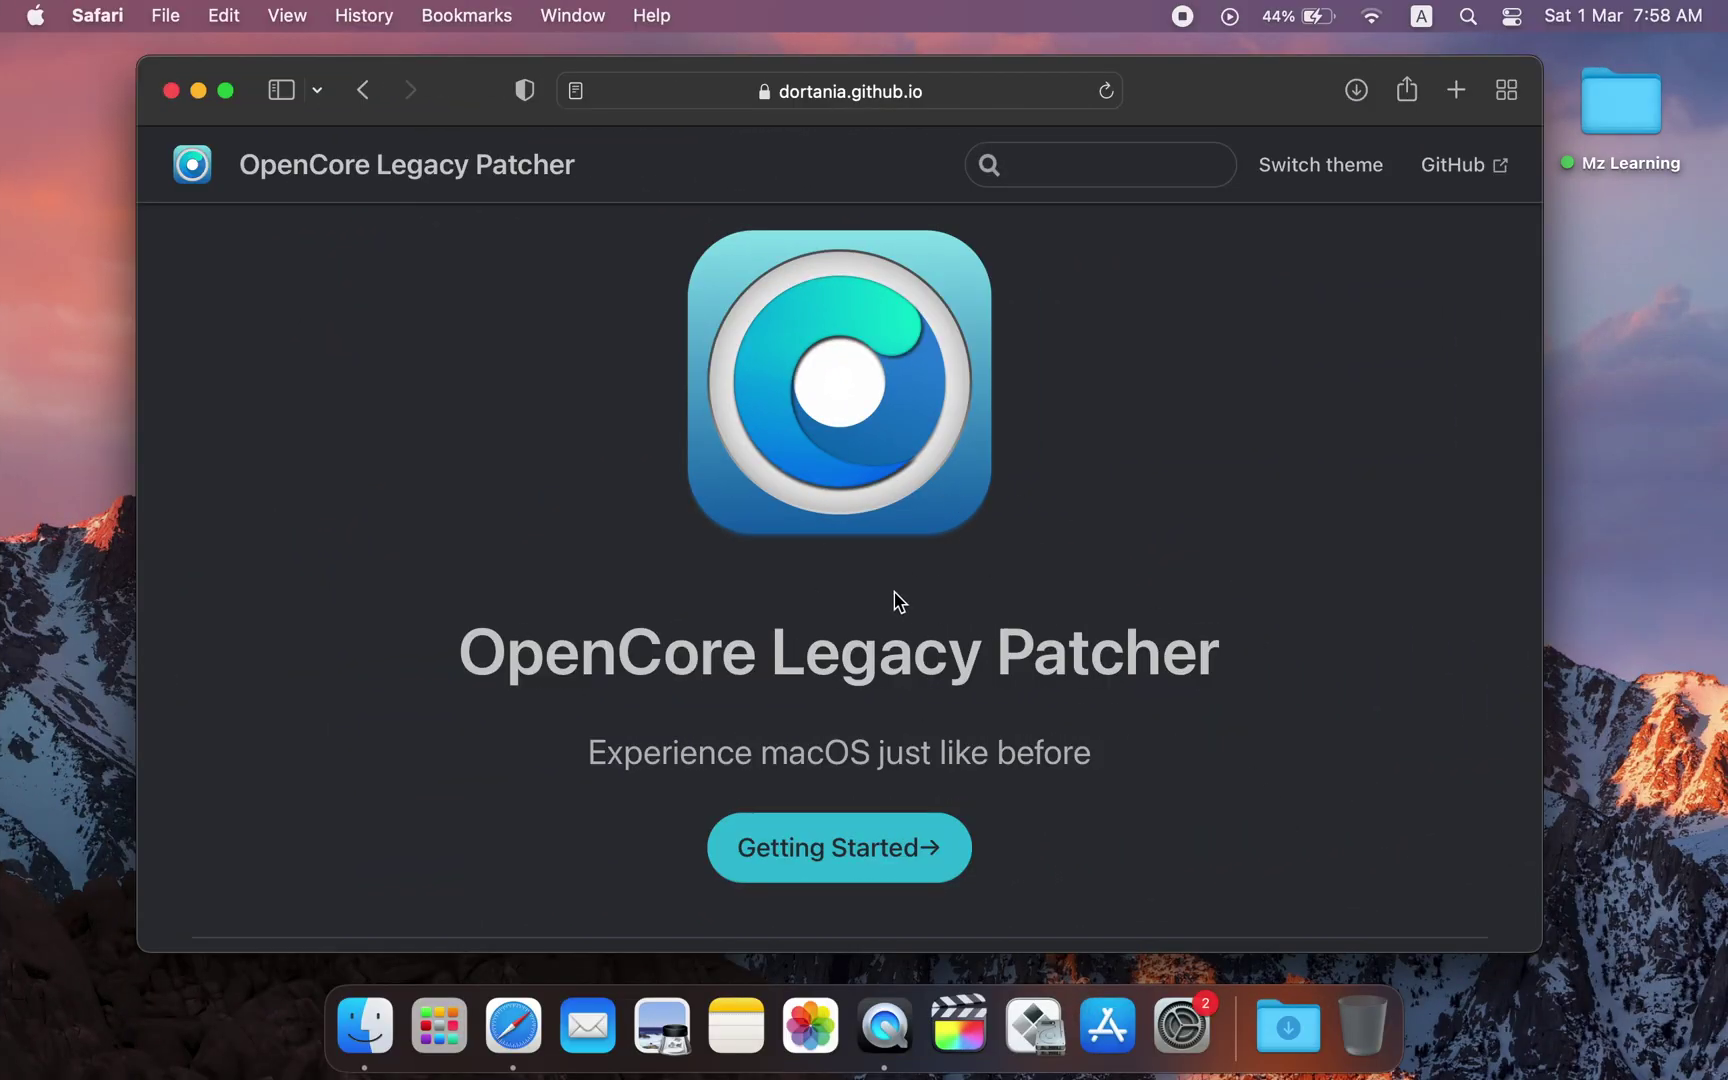
Step: Review the OpenCore Legacy Patcher page on dortania.github.io, then put Safari away to show the desktop
left_click_drag(588, 752, 1088, 755)
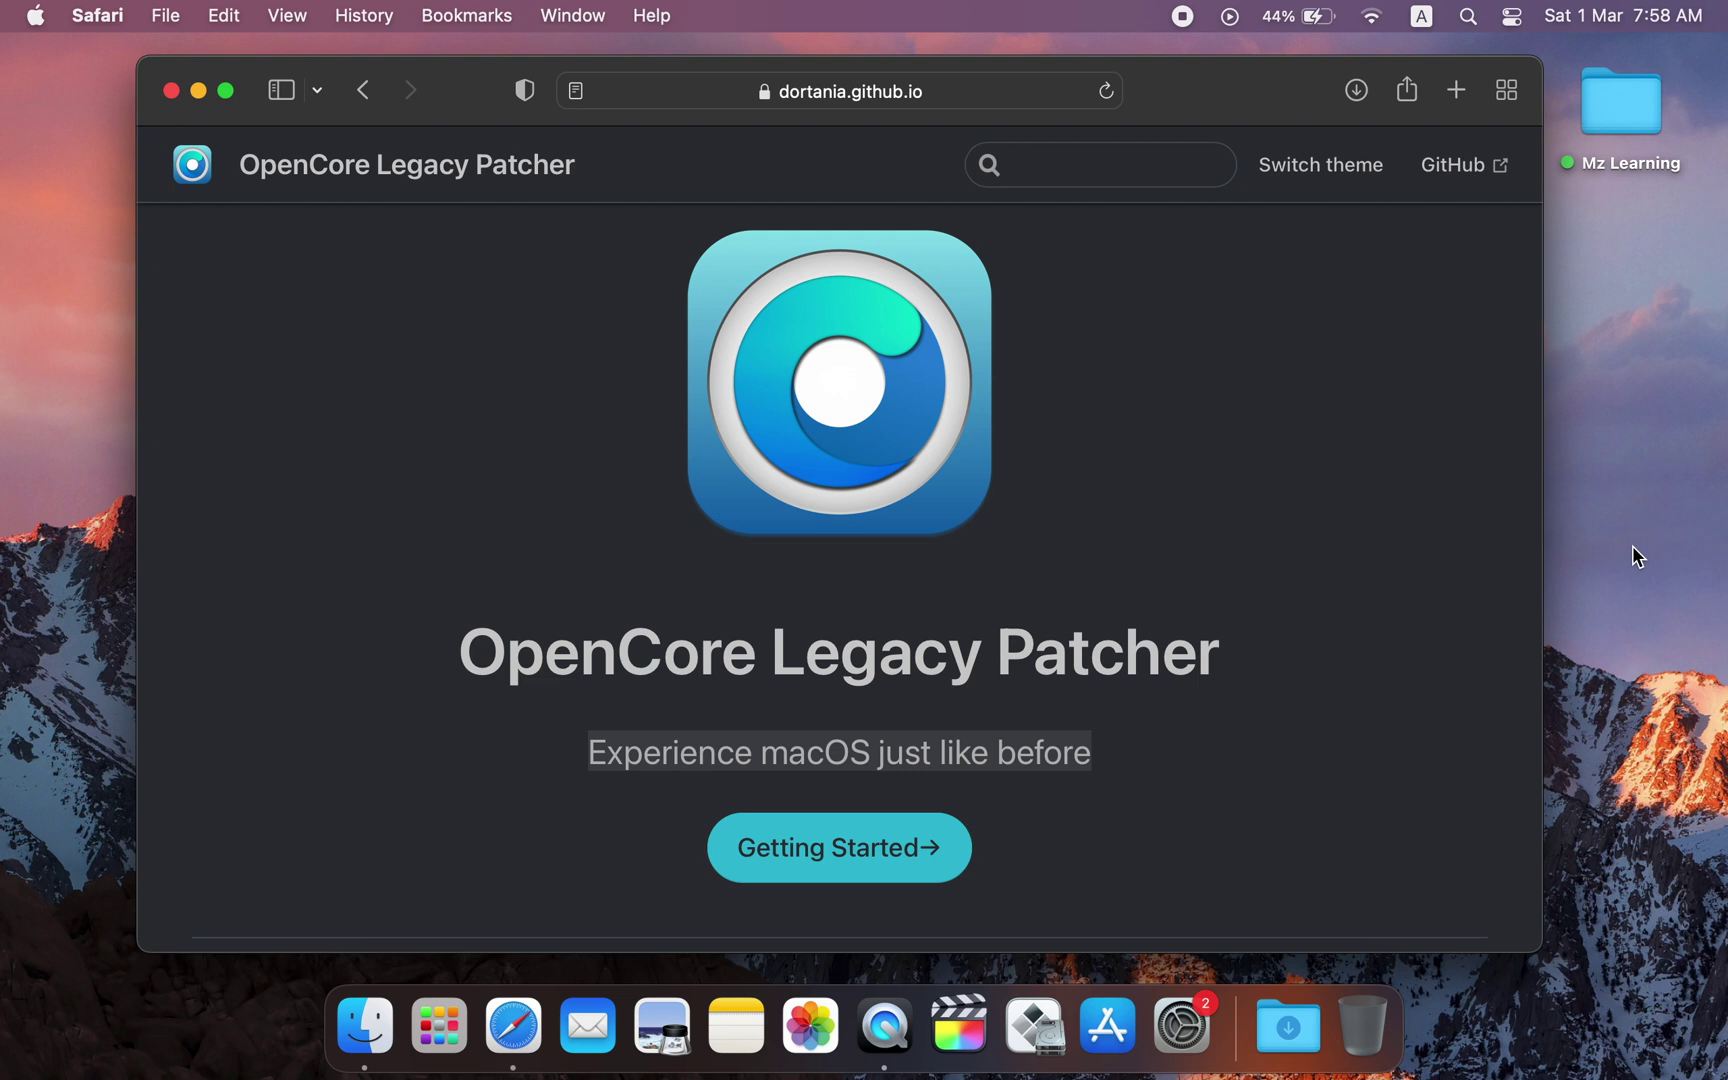
left_click(1630, 542)
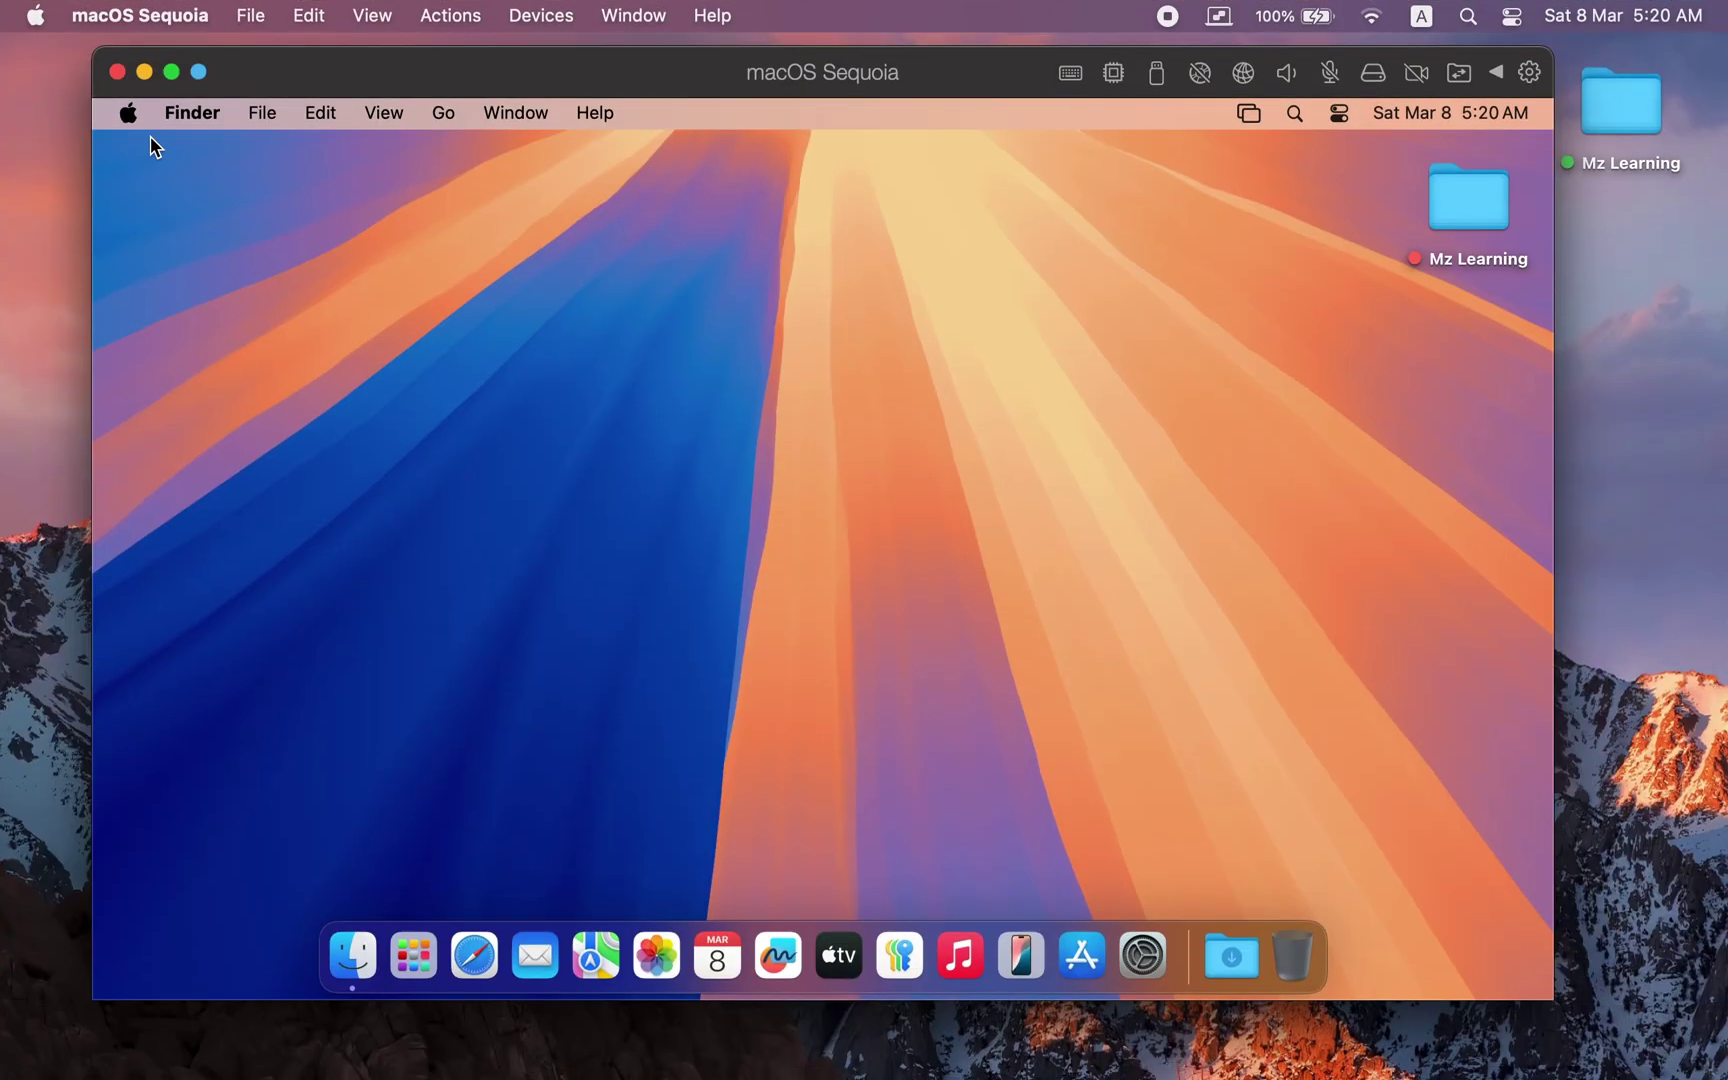
Step: Check About This Mac in the VM to confirm macOS Sequoia 15.0.1, then close it
left_click(129, 113)
left_click(140, 153)
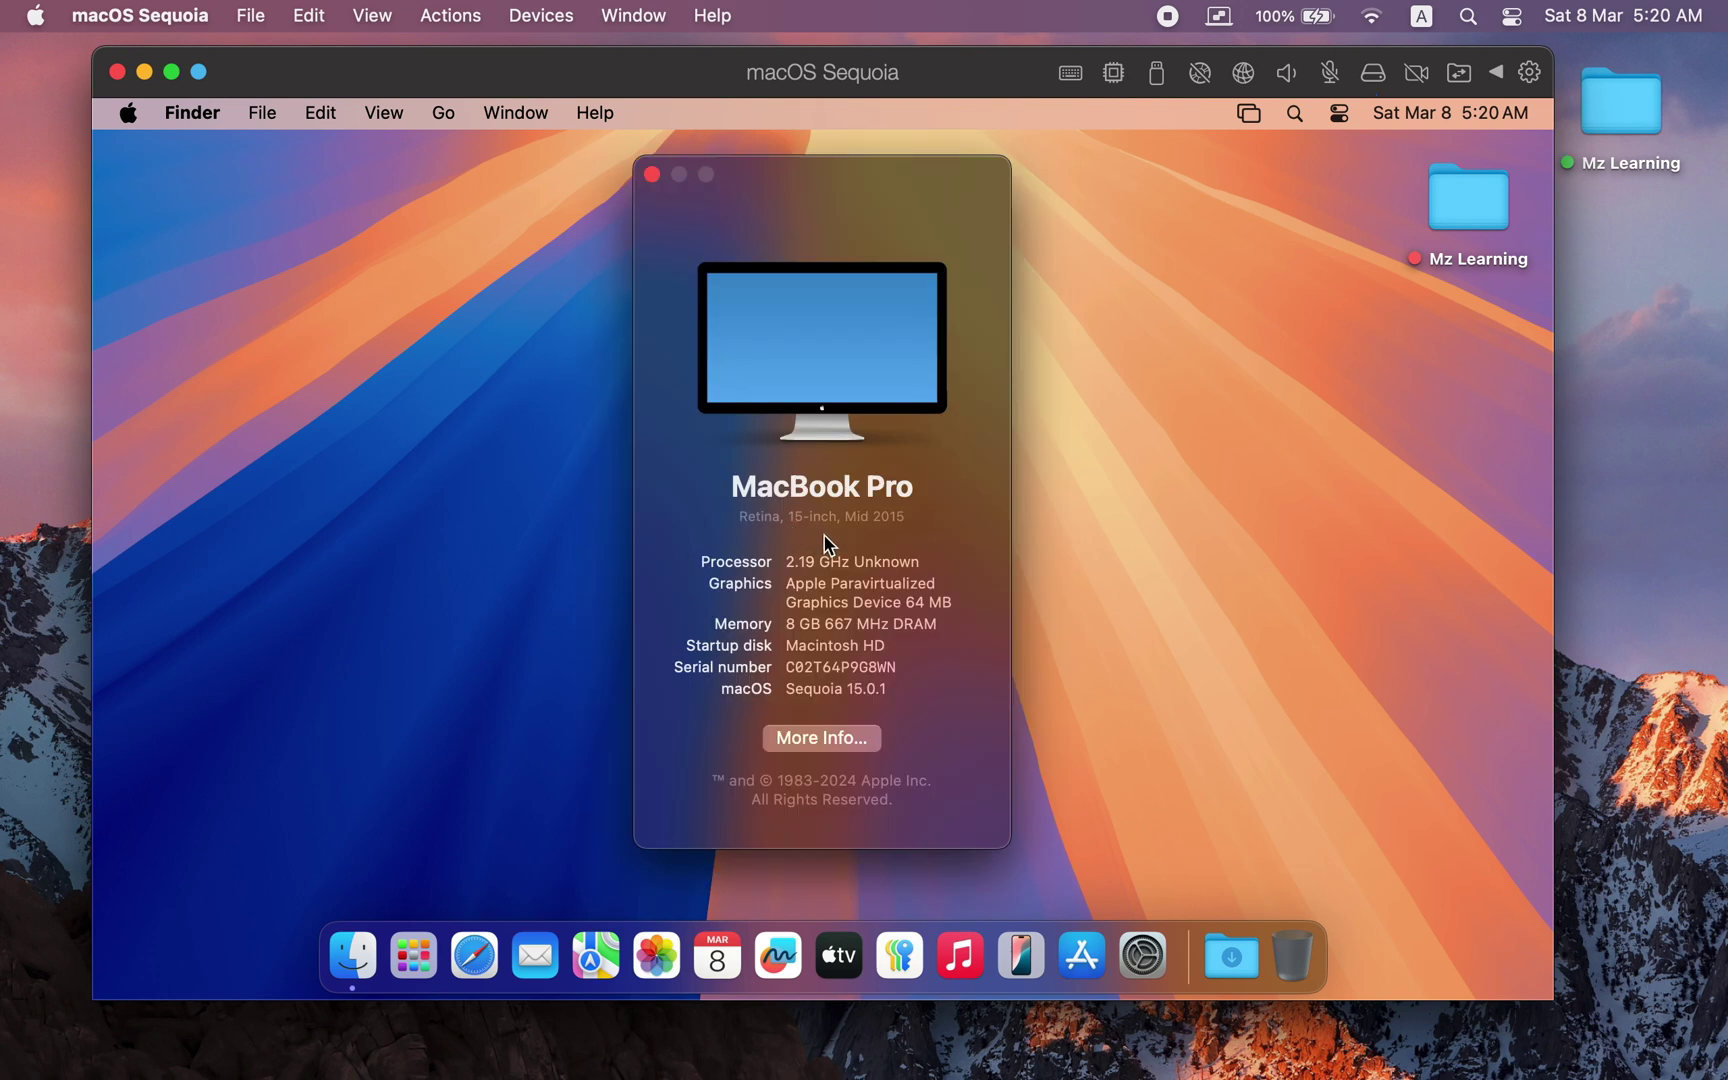
left_click(652, 175)
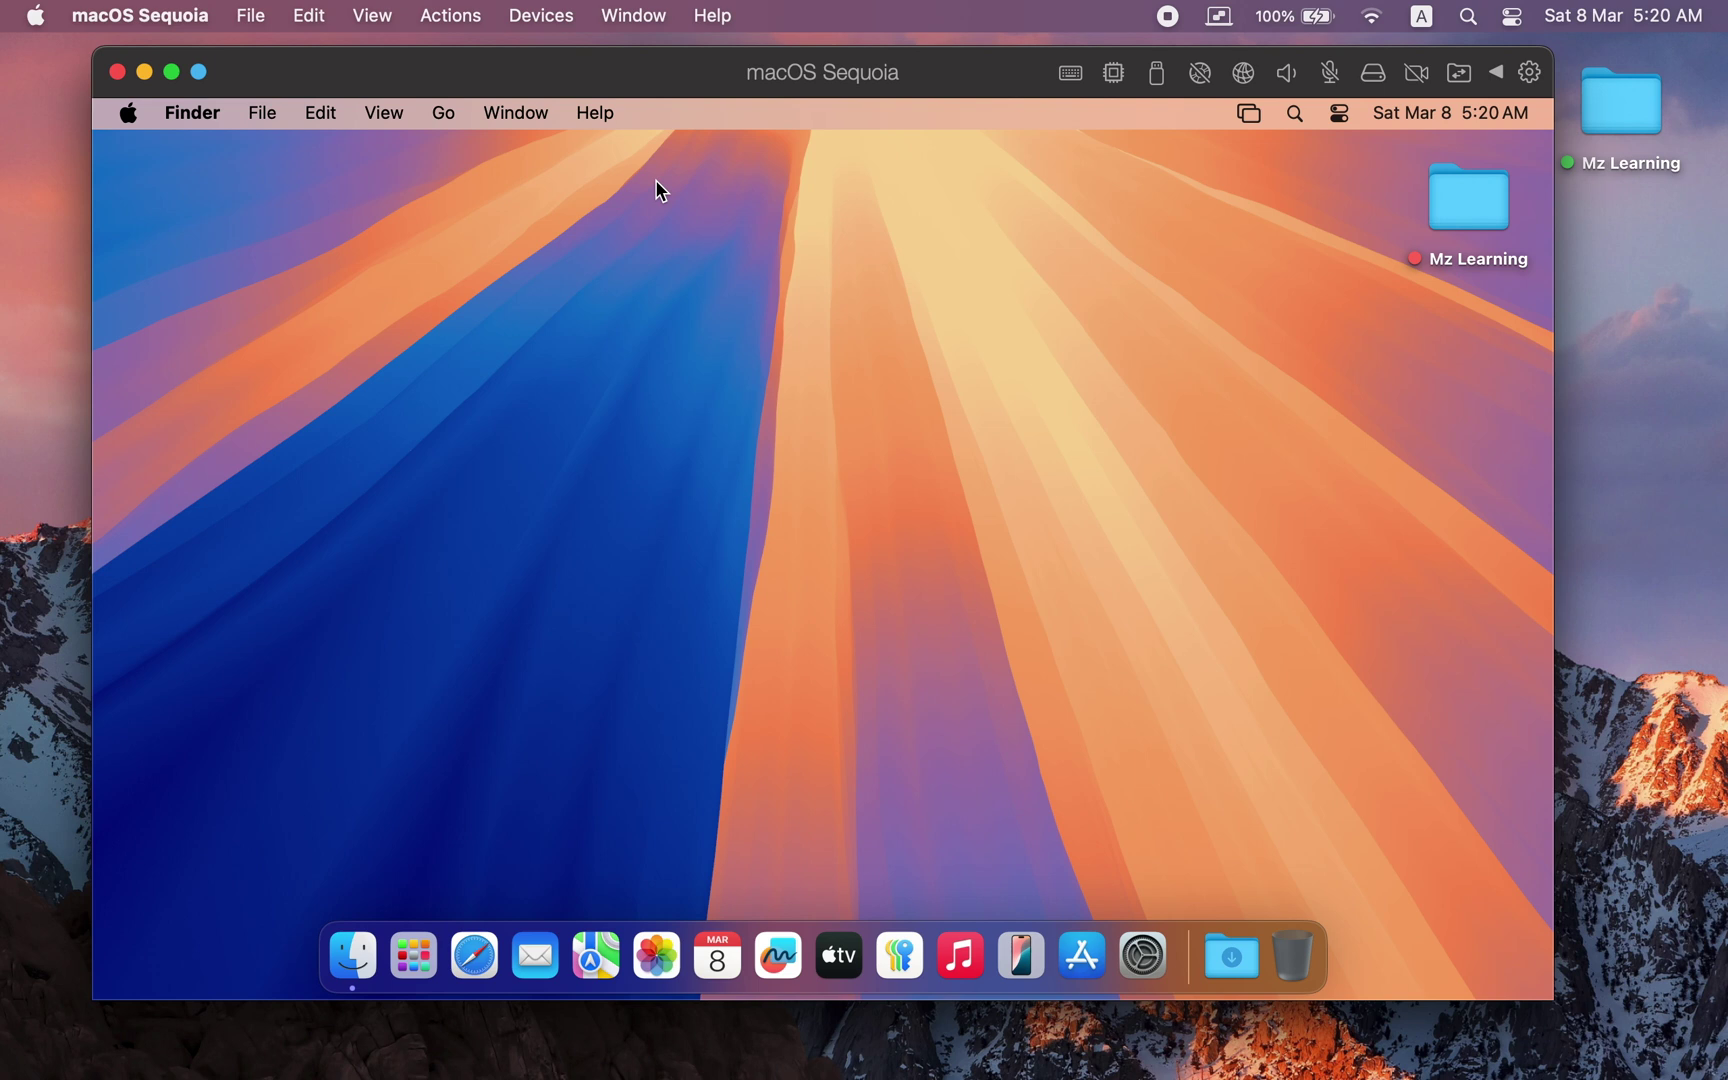
Step: Launch Safari inside the VM and open the Apple favorite
left_click(410, 962)
left_click(410, 962)
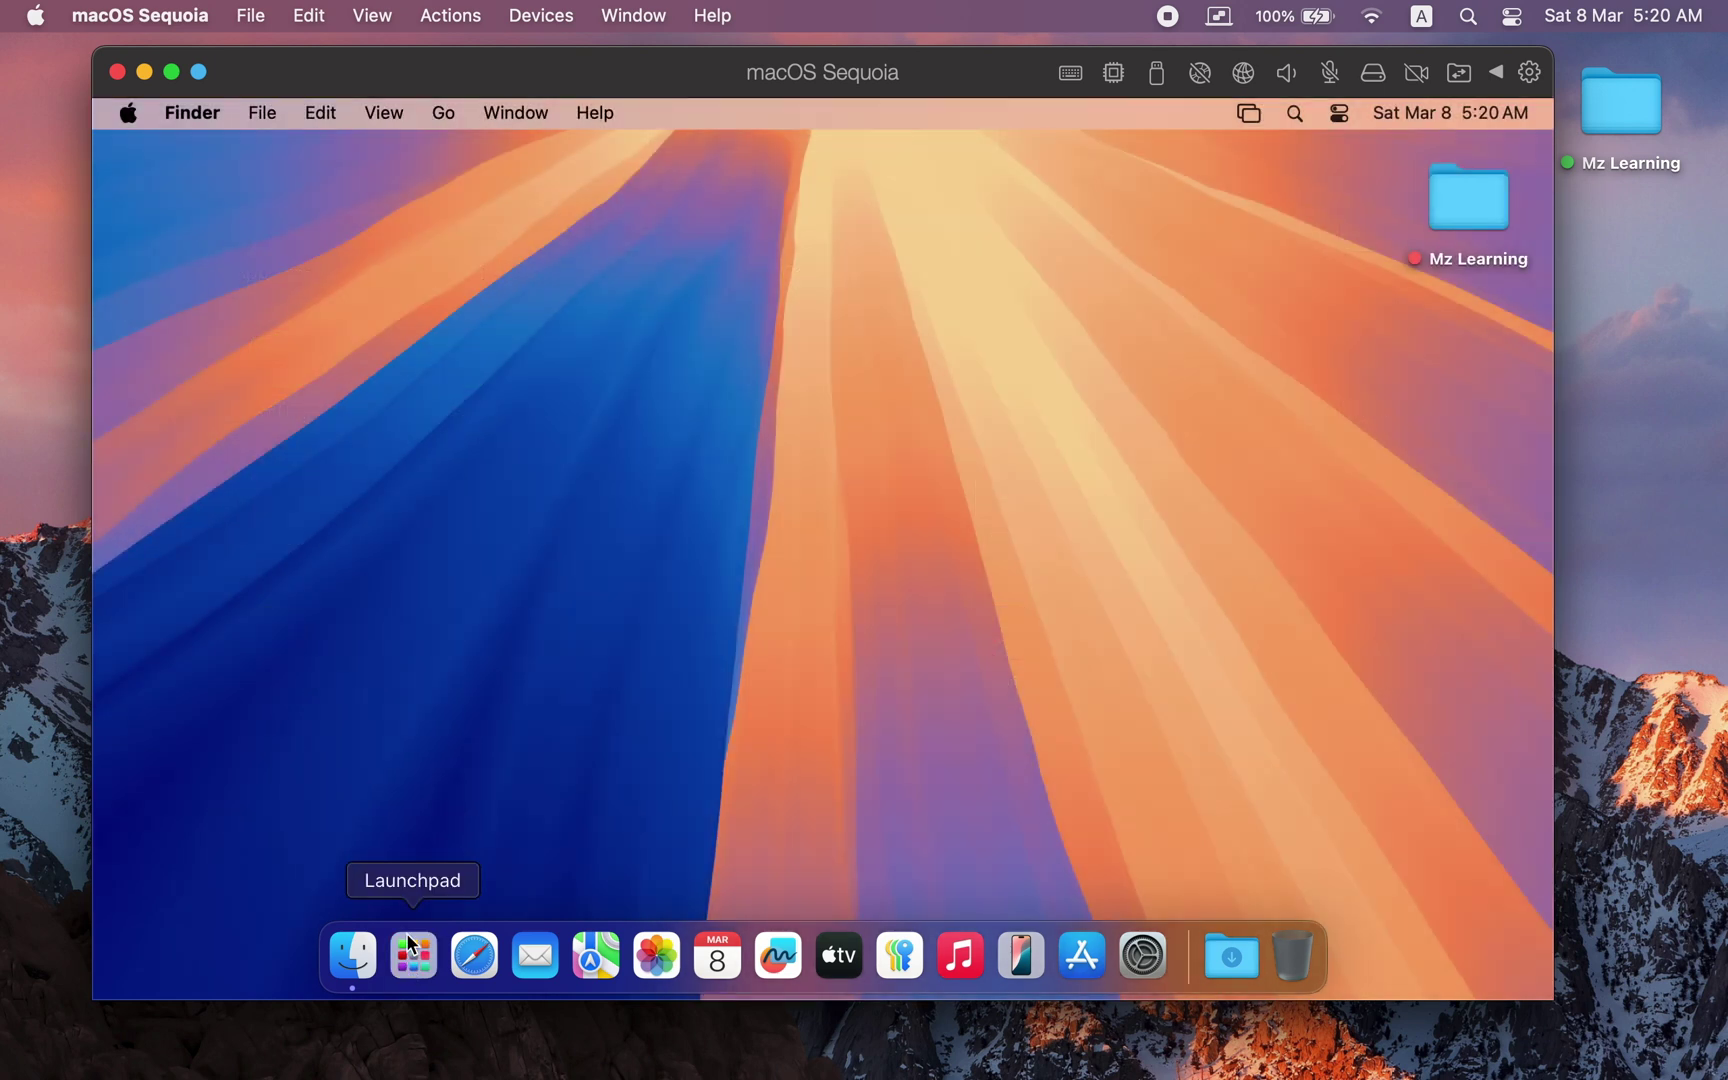
left_click(468, 942)
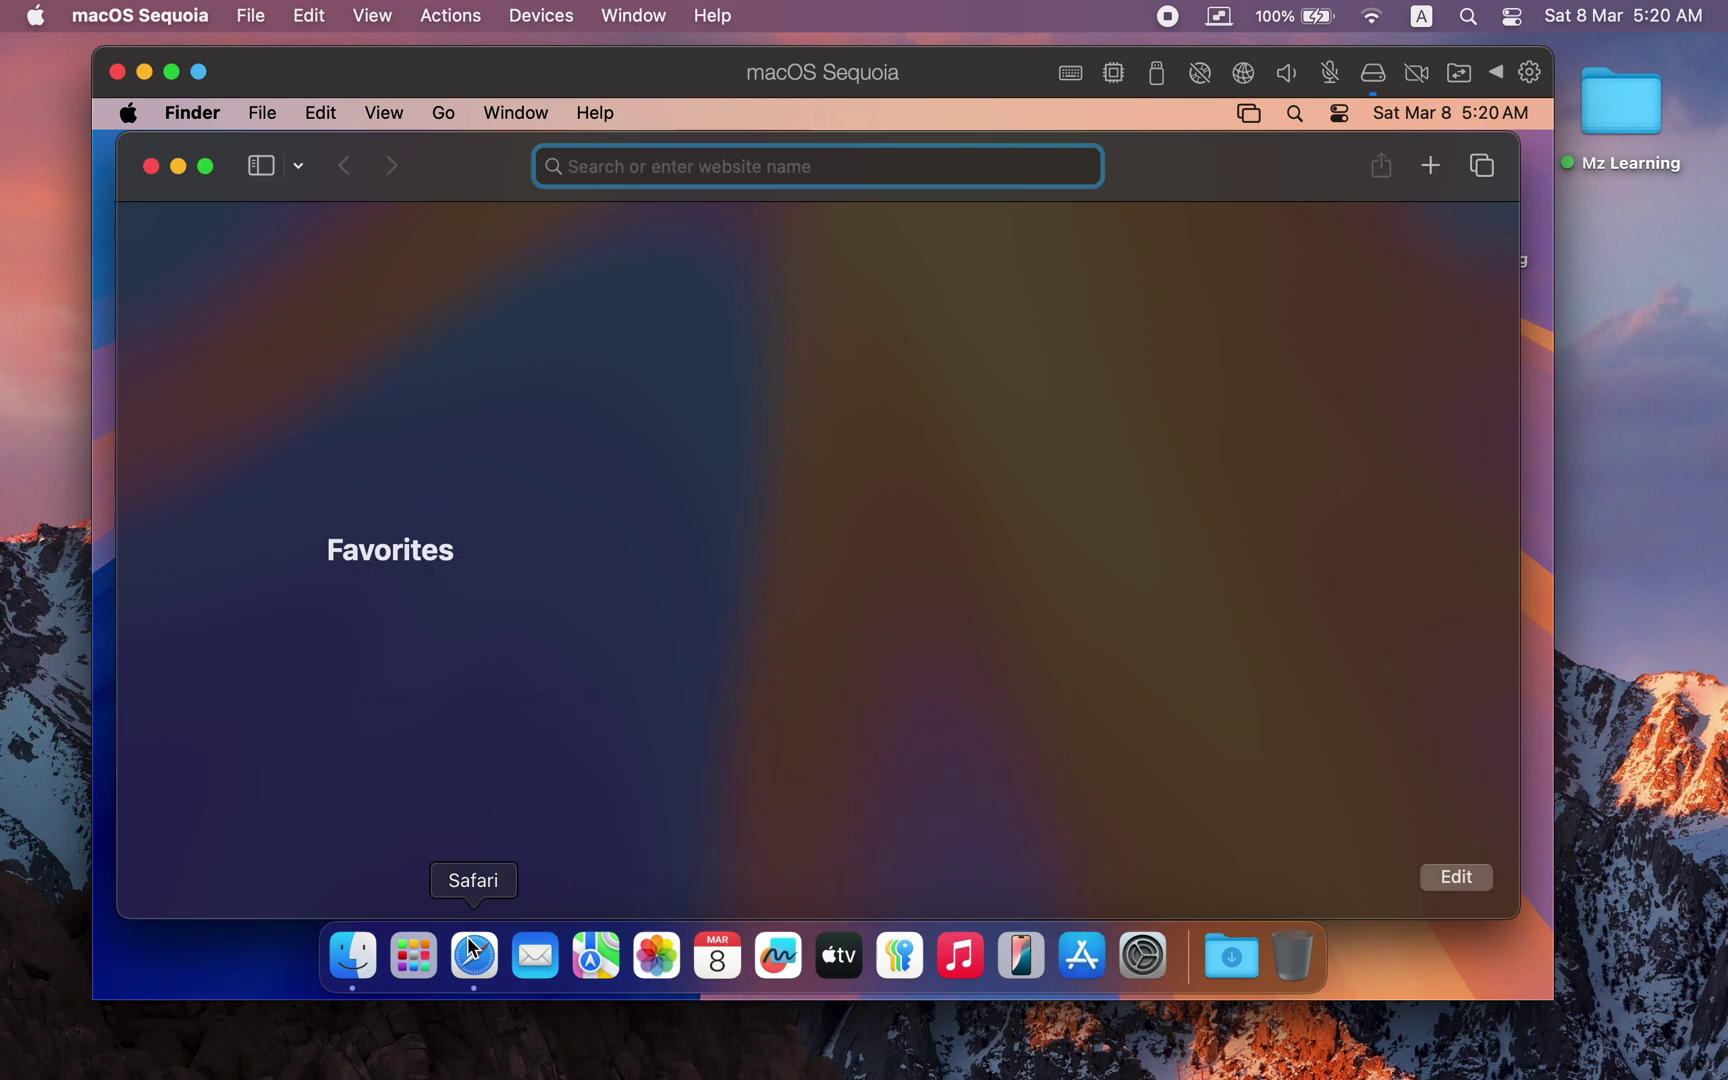
left_click(388, 508)
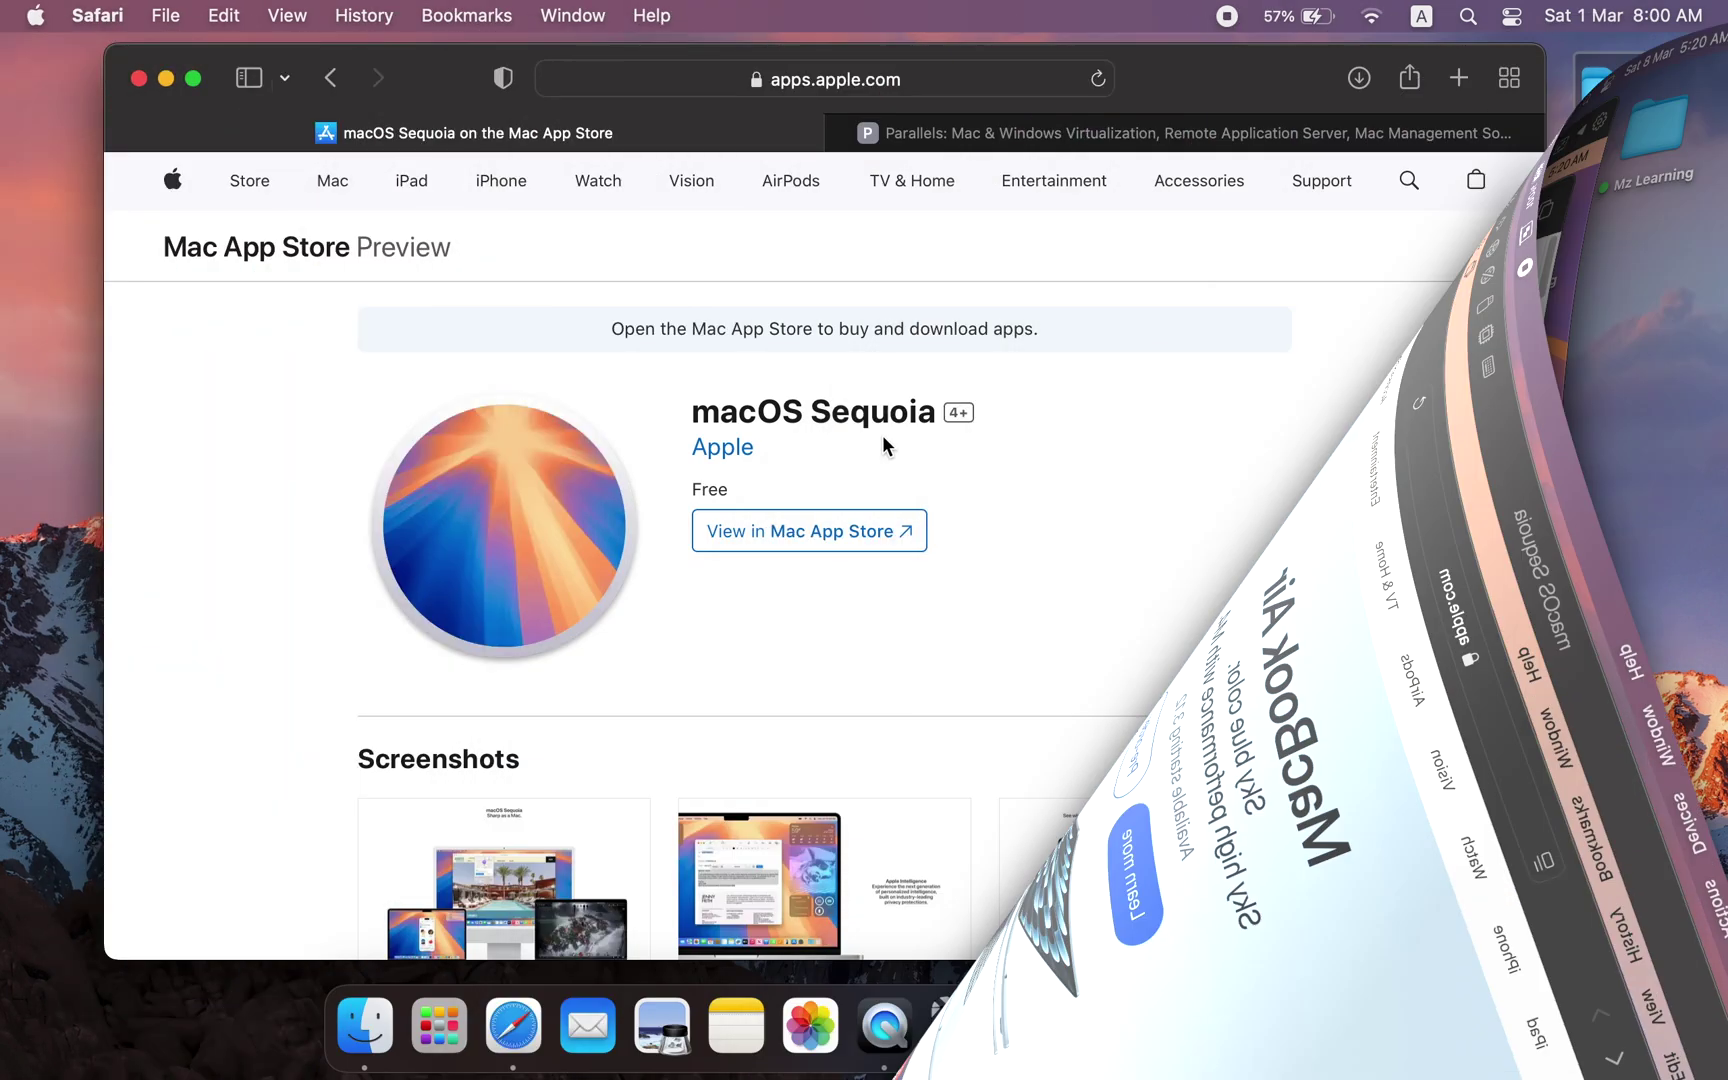
Step: Select the macOS Sequoia title on the apps.apple.com preview, then switch to the Parallels tab
left_click_drag(691, 411, 937, 411)
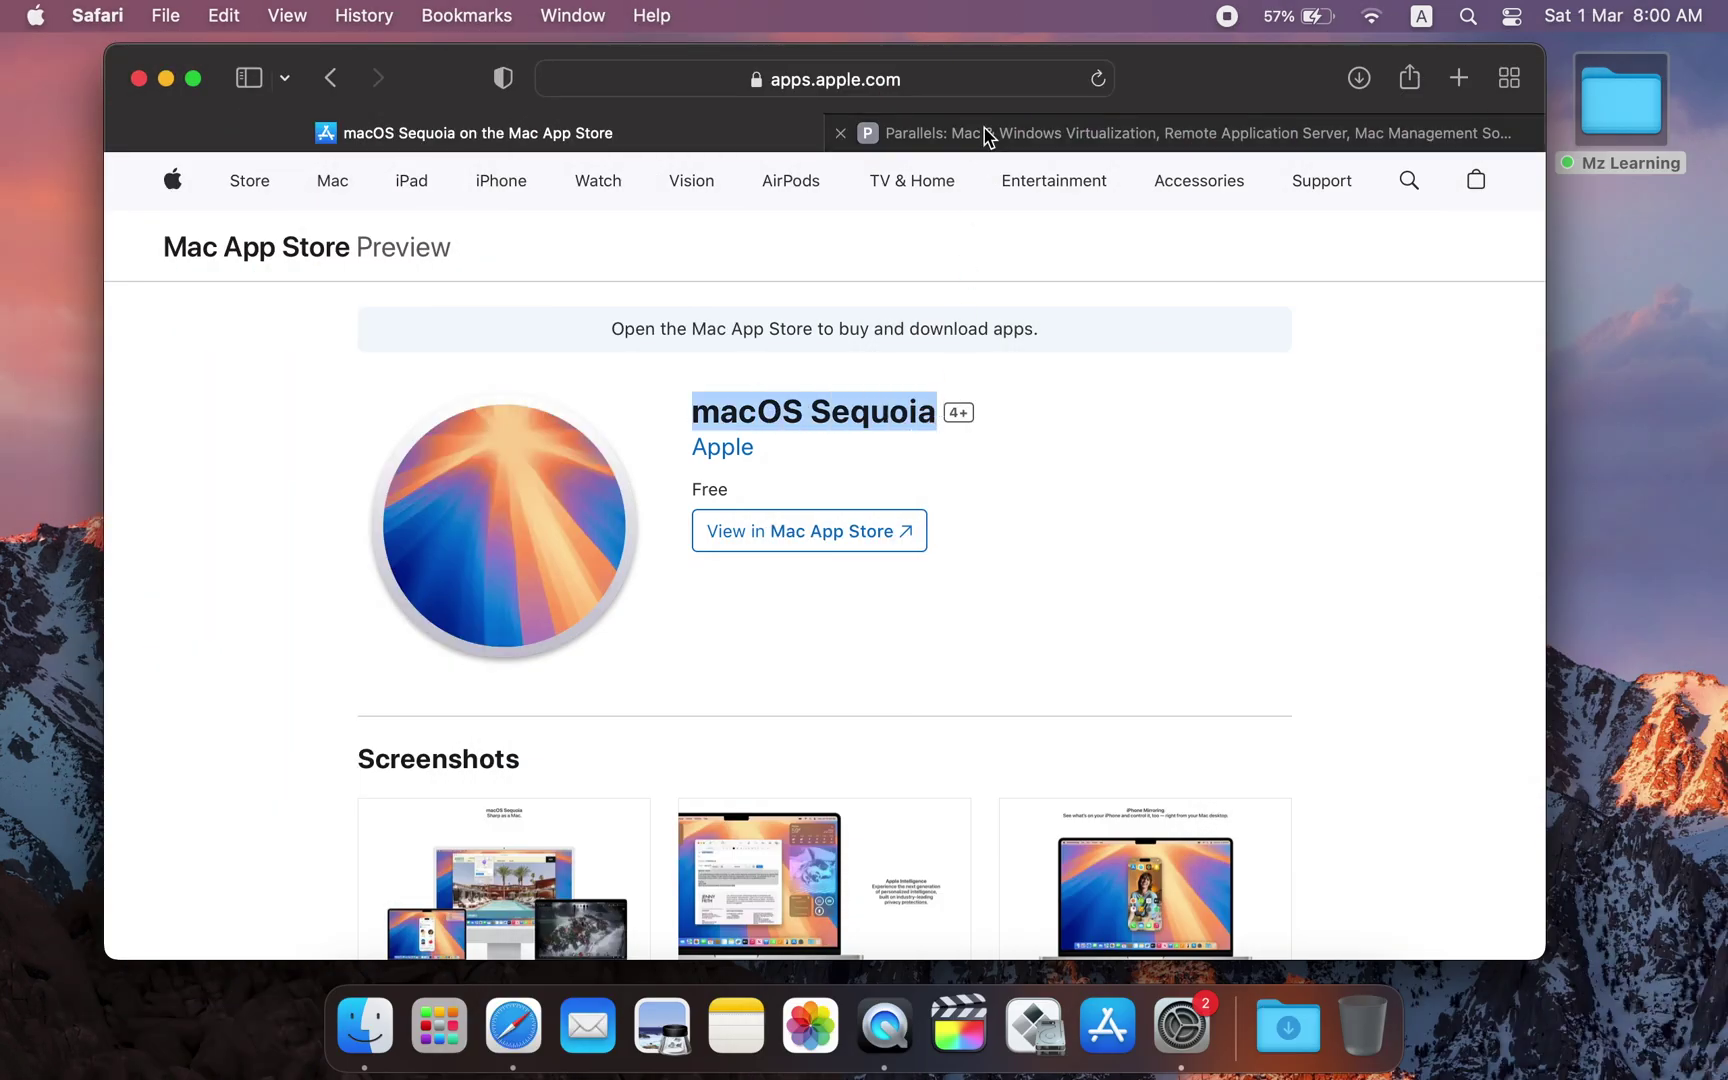
left_click(985, 131)
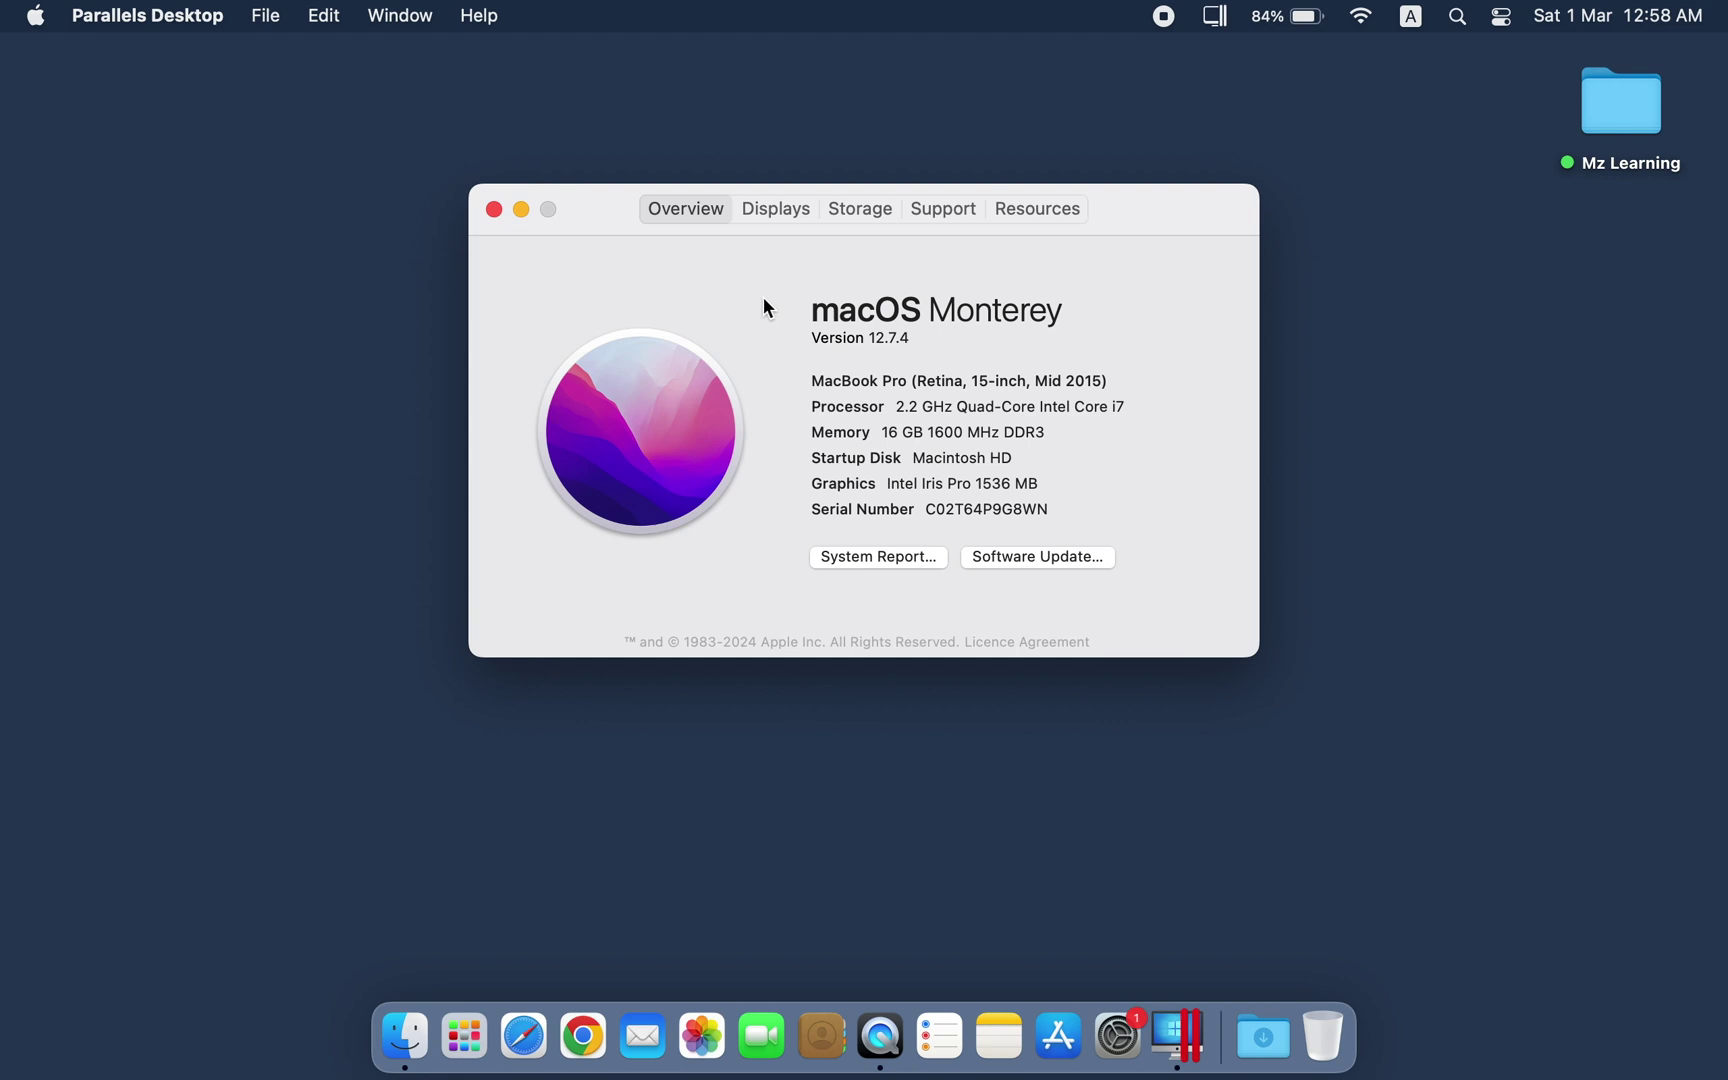
Step: Start a new VM from Install macOS Sequoia.app and agree to create the 15 GB bootable disk image
left_click(270, 17)
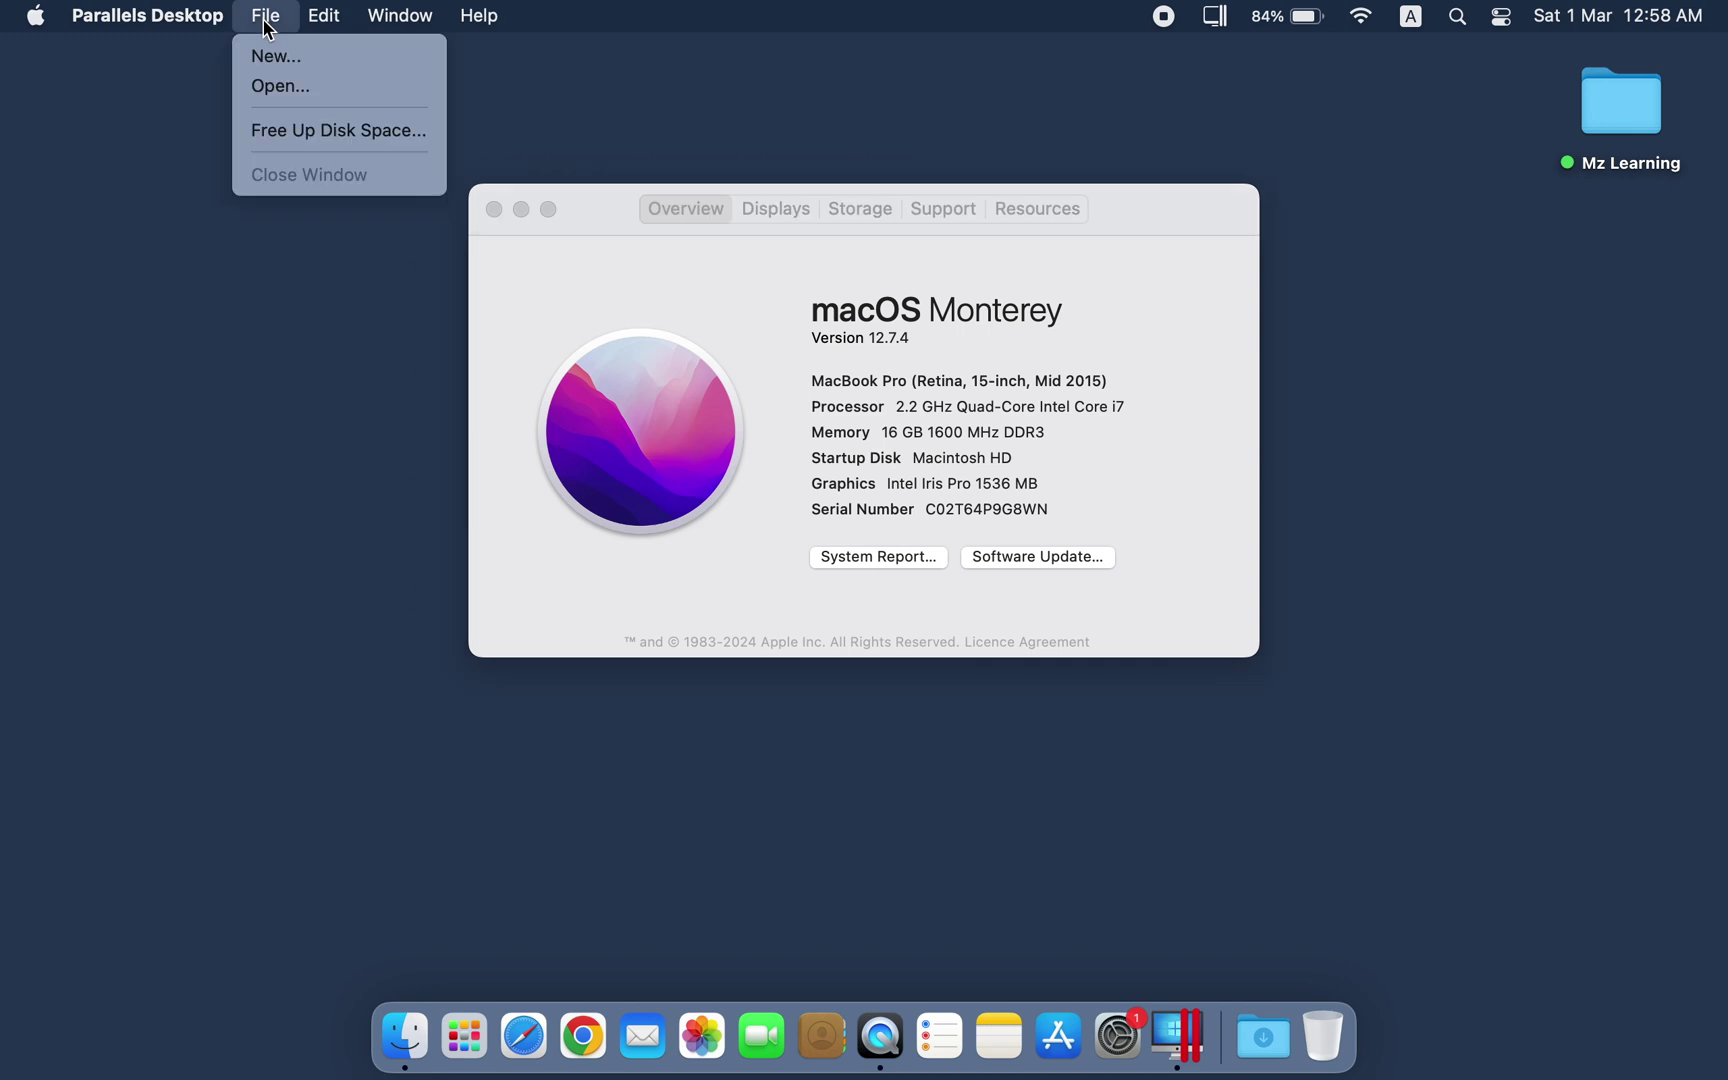
left_click(278, 58)
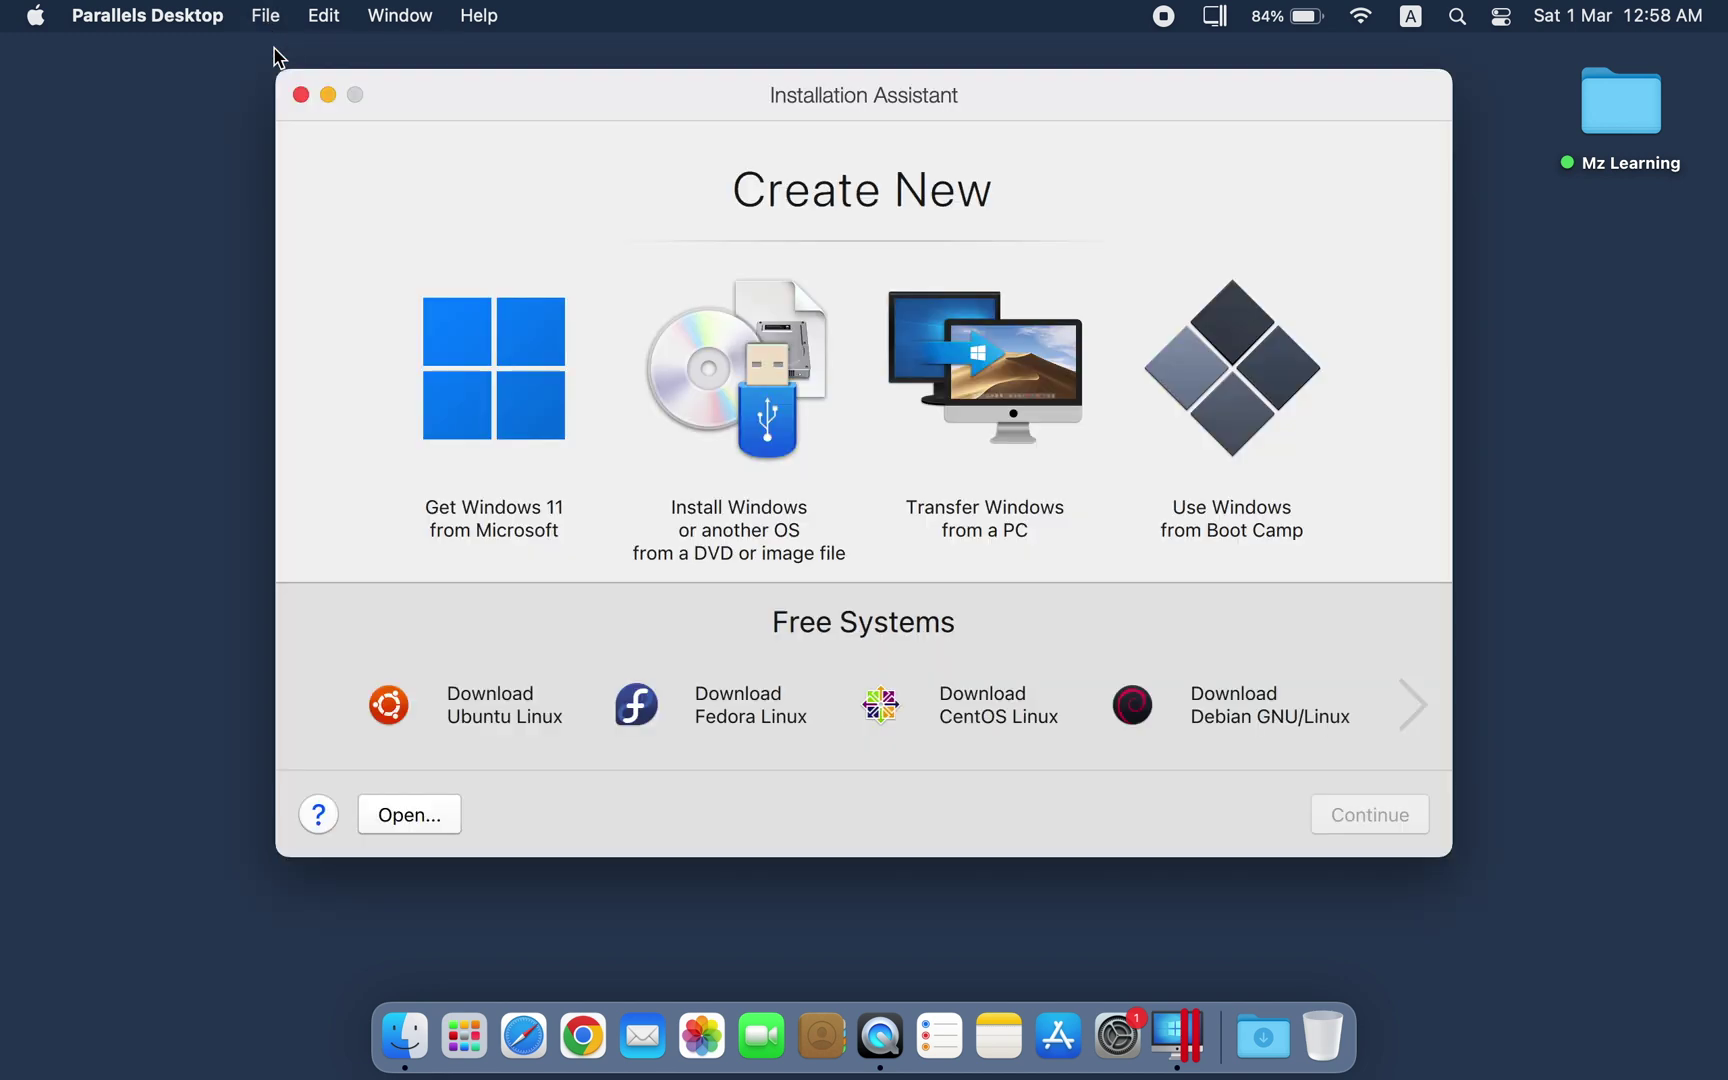
left_click(726, 342)
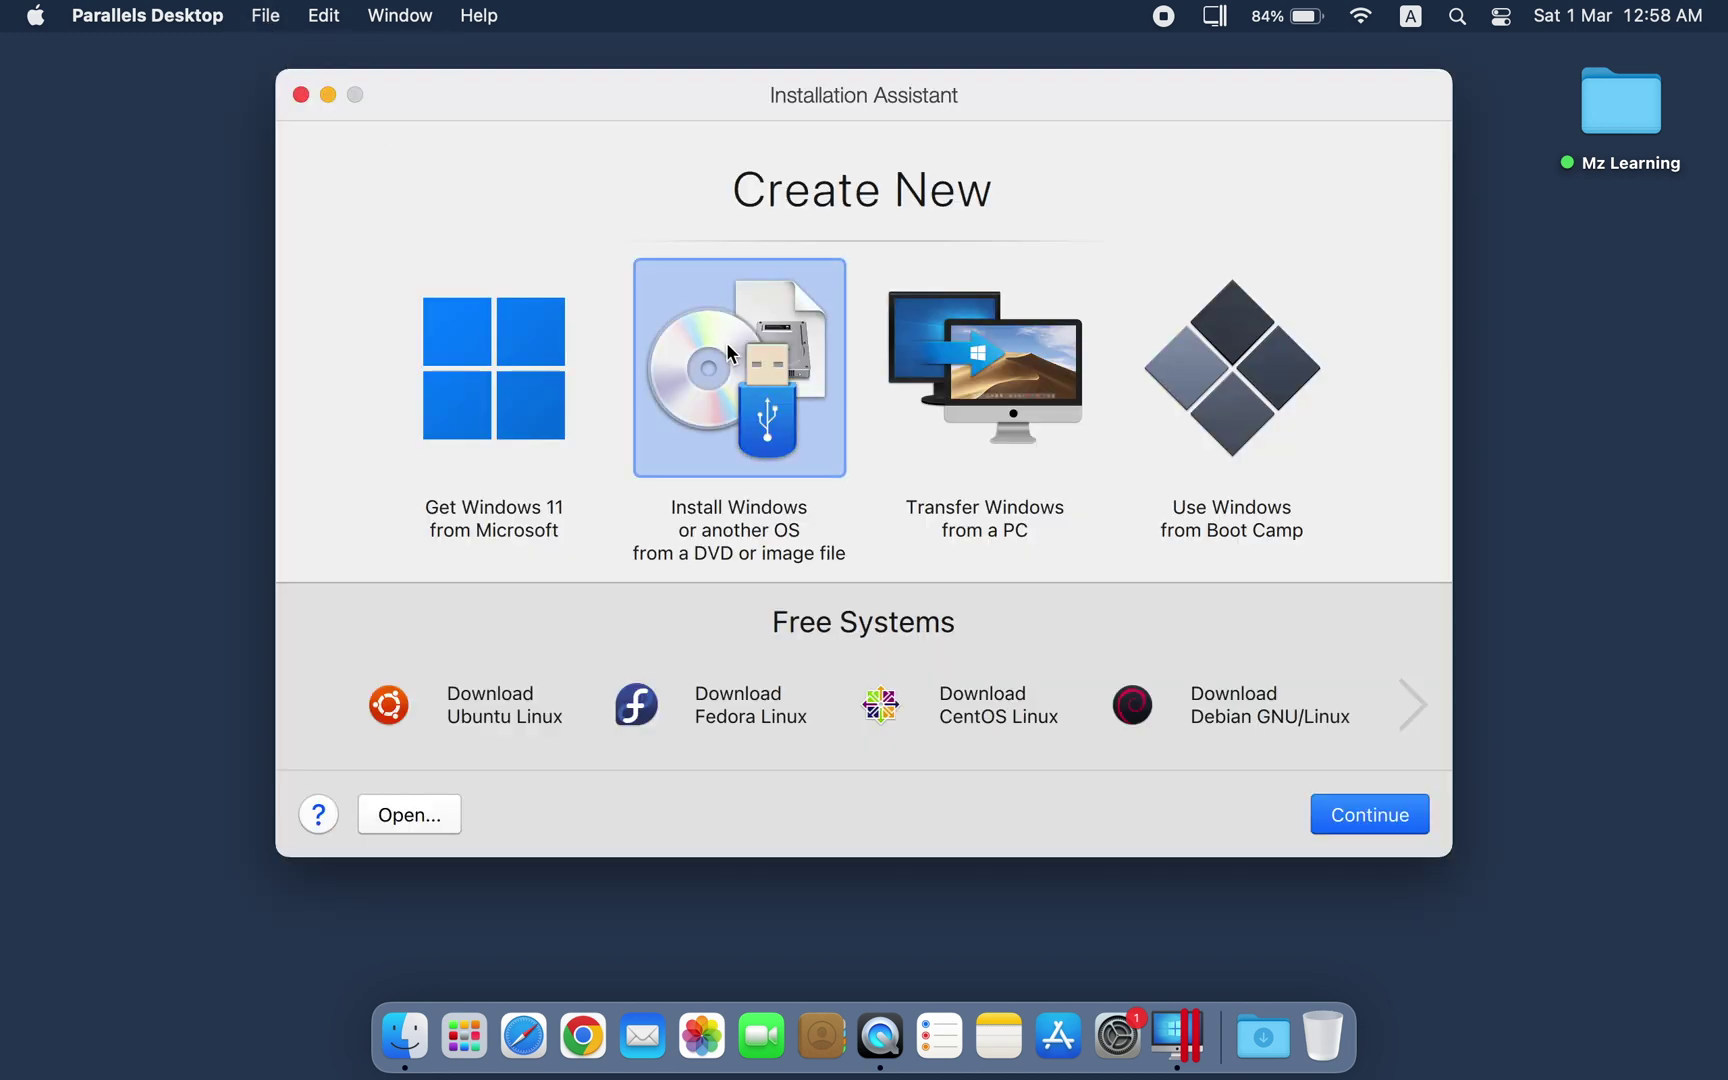
left_click(1338, 815)
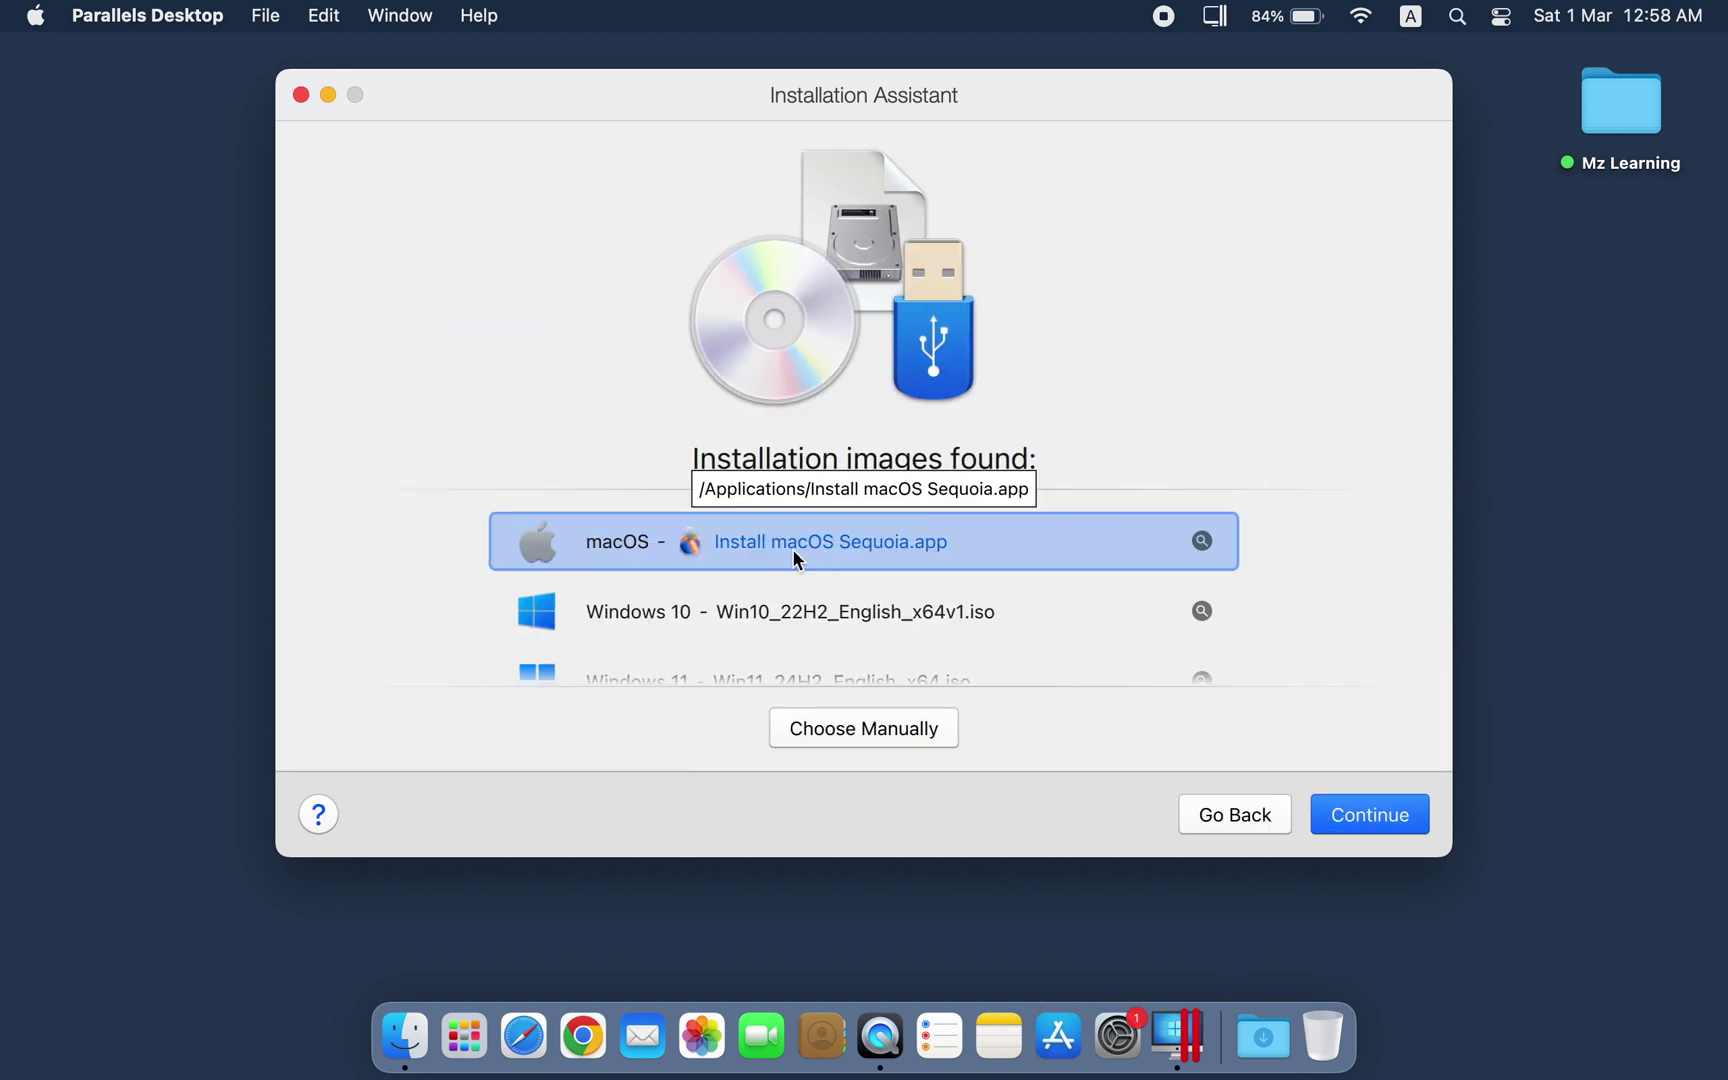
left_click(1362, 816)
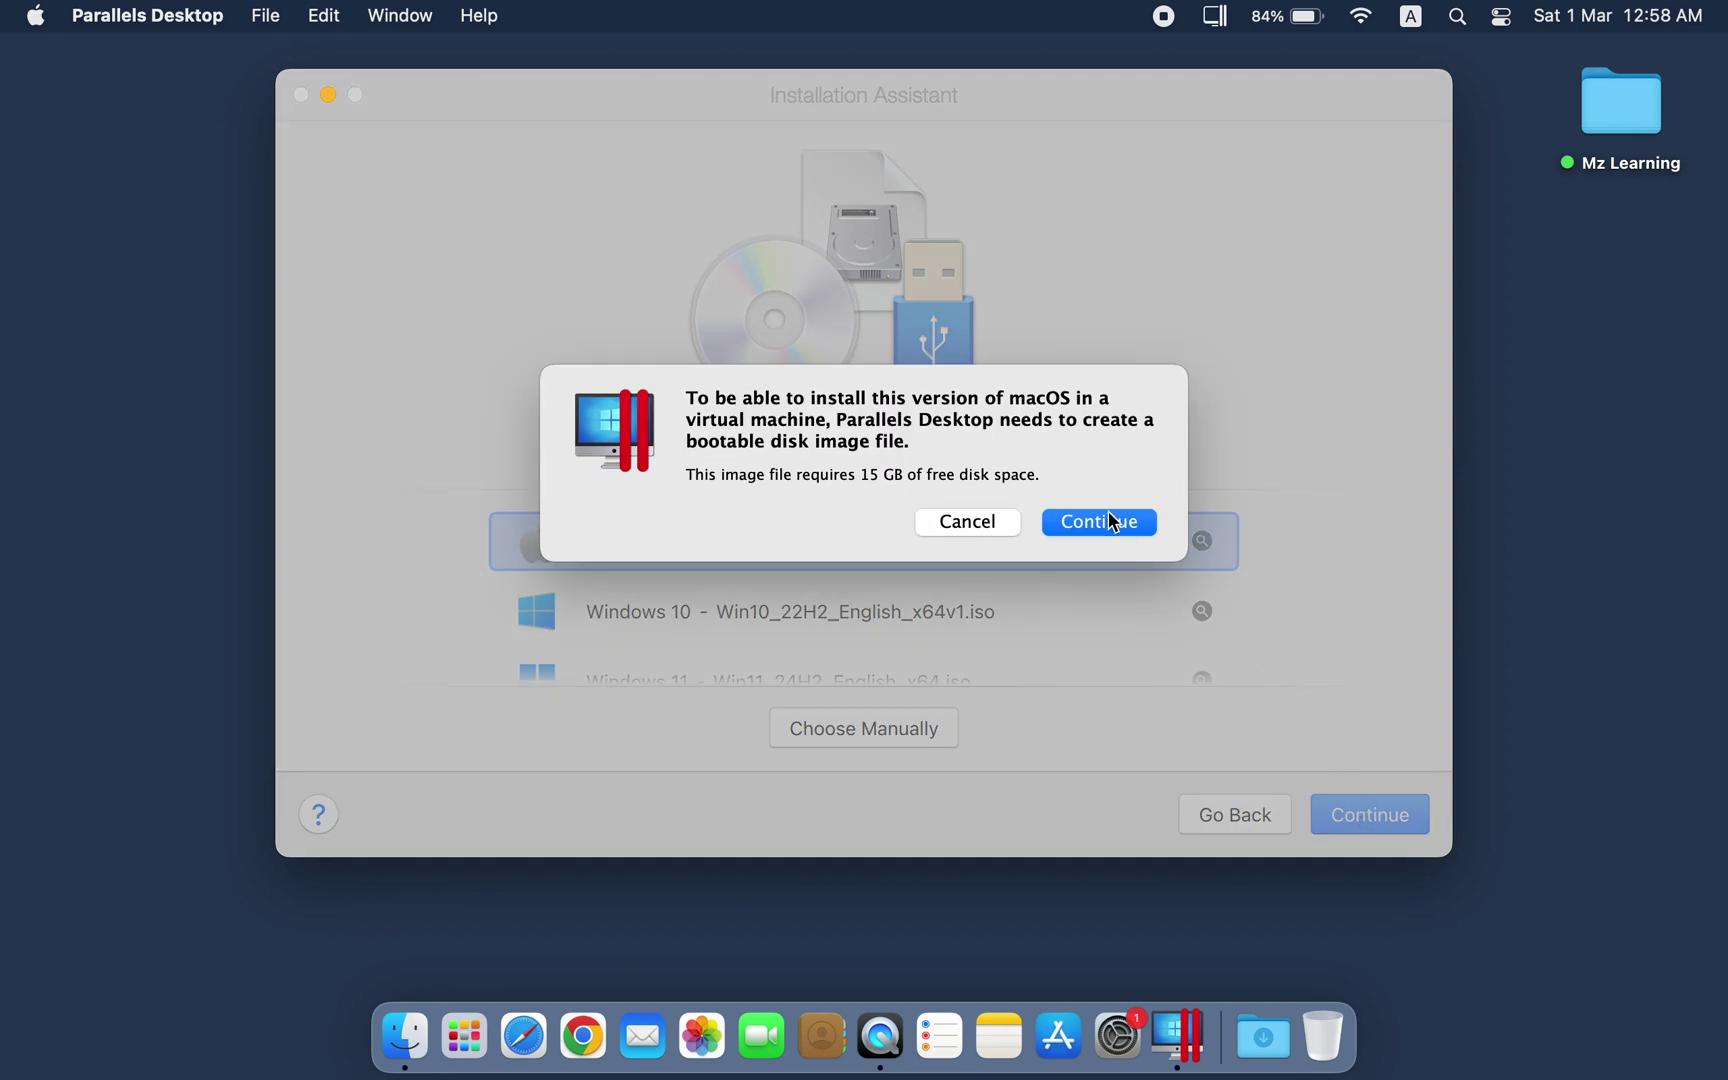
left_click(1108, 516)
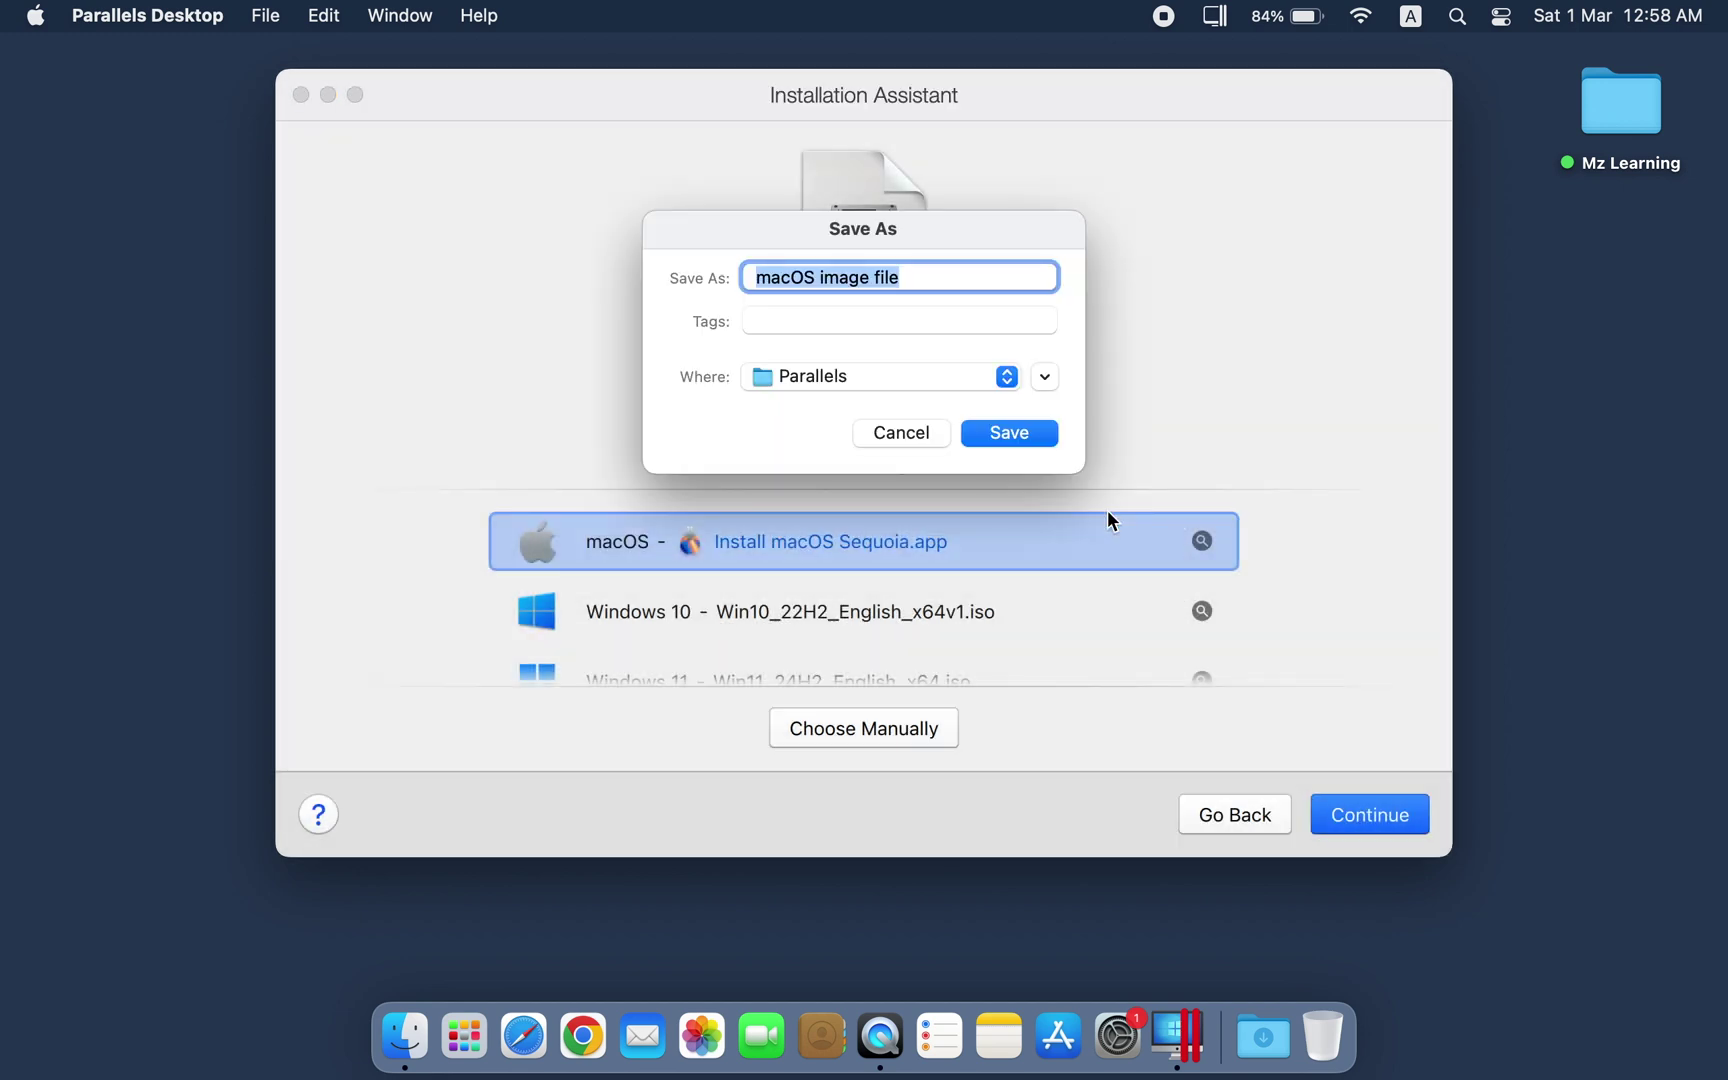
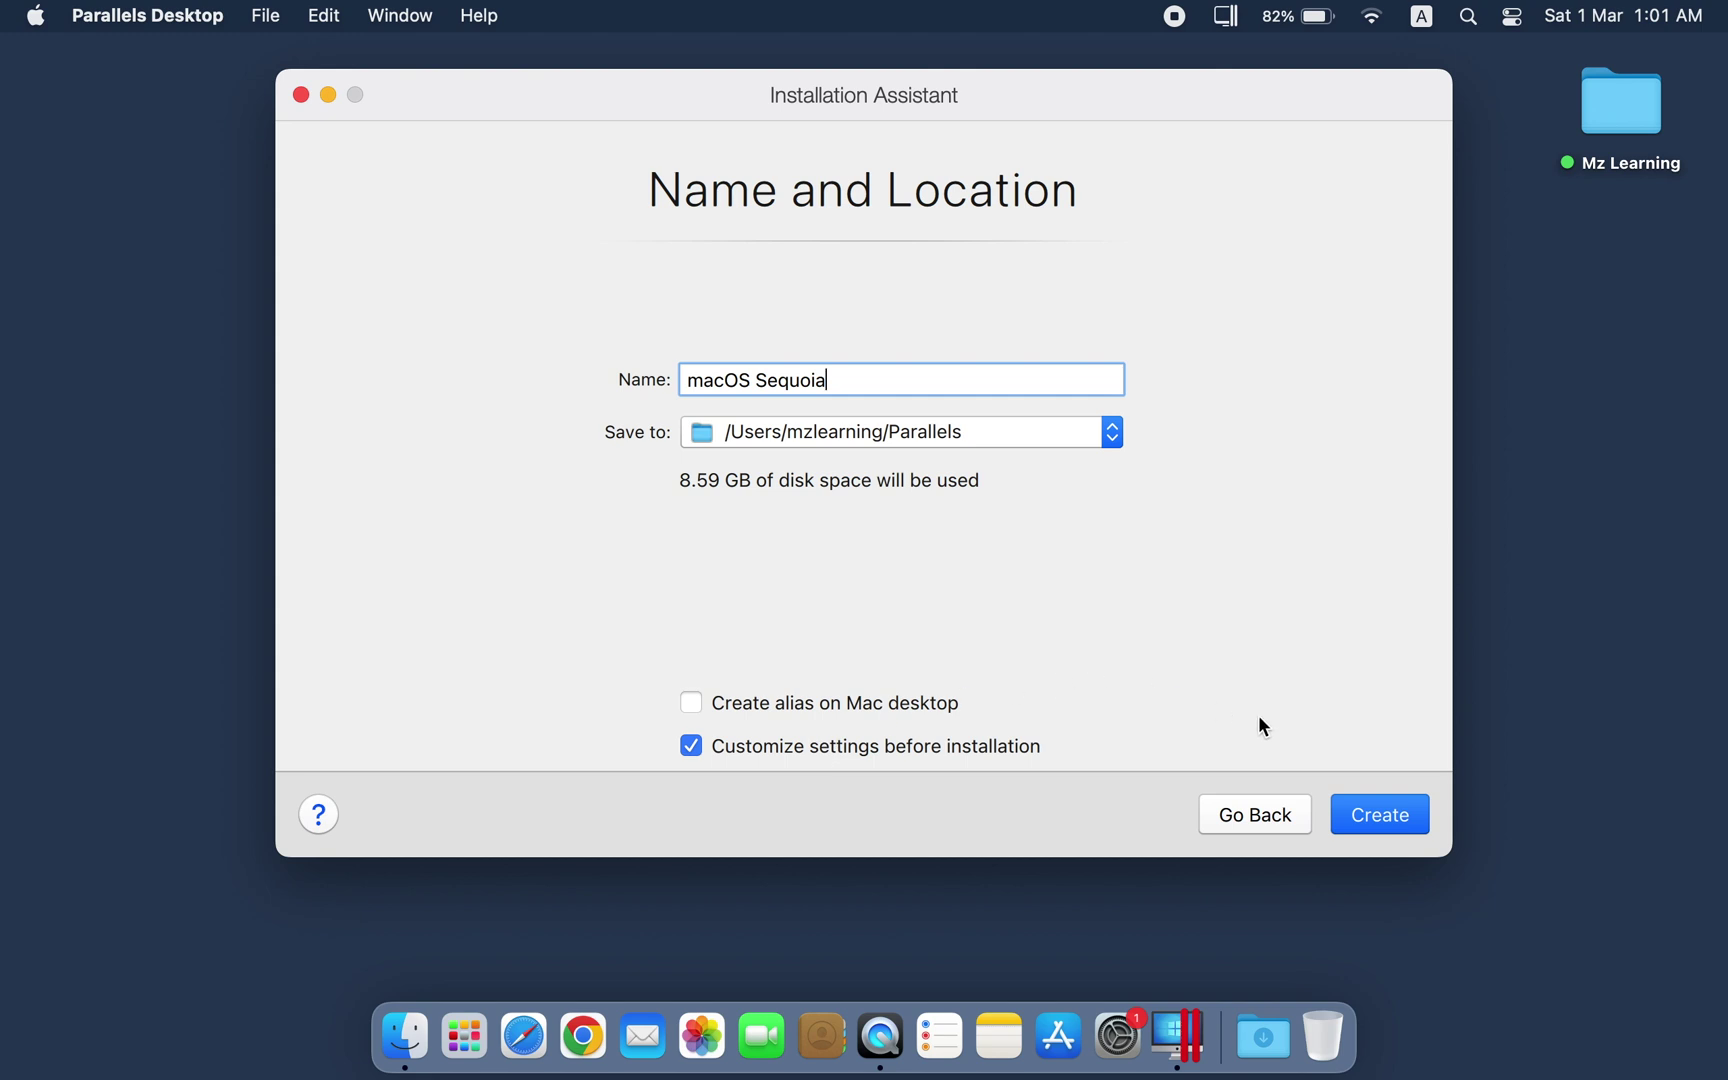
Step: Create the VM and raise its memory to 8192 MB in CPU & Memory settings
left_click(1374, 815)
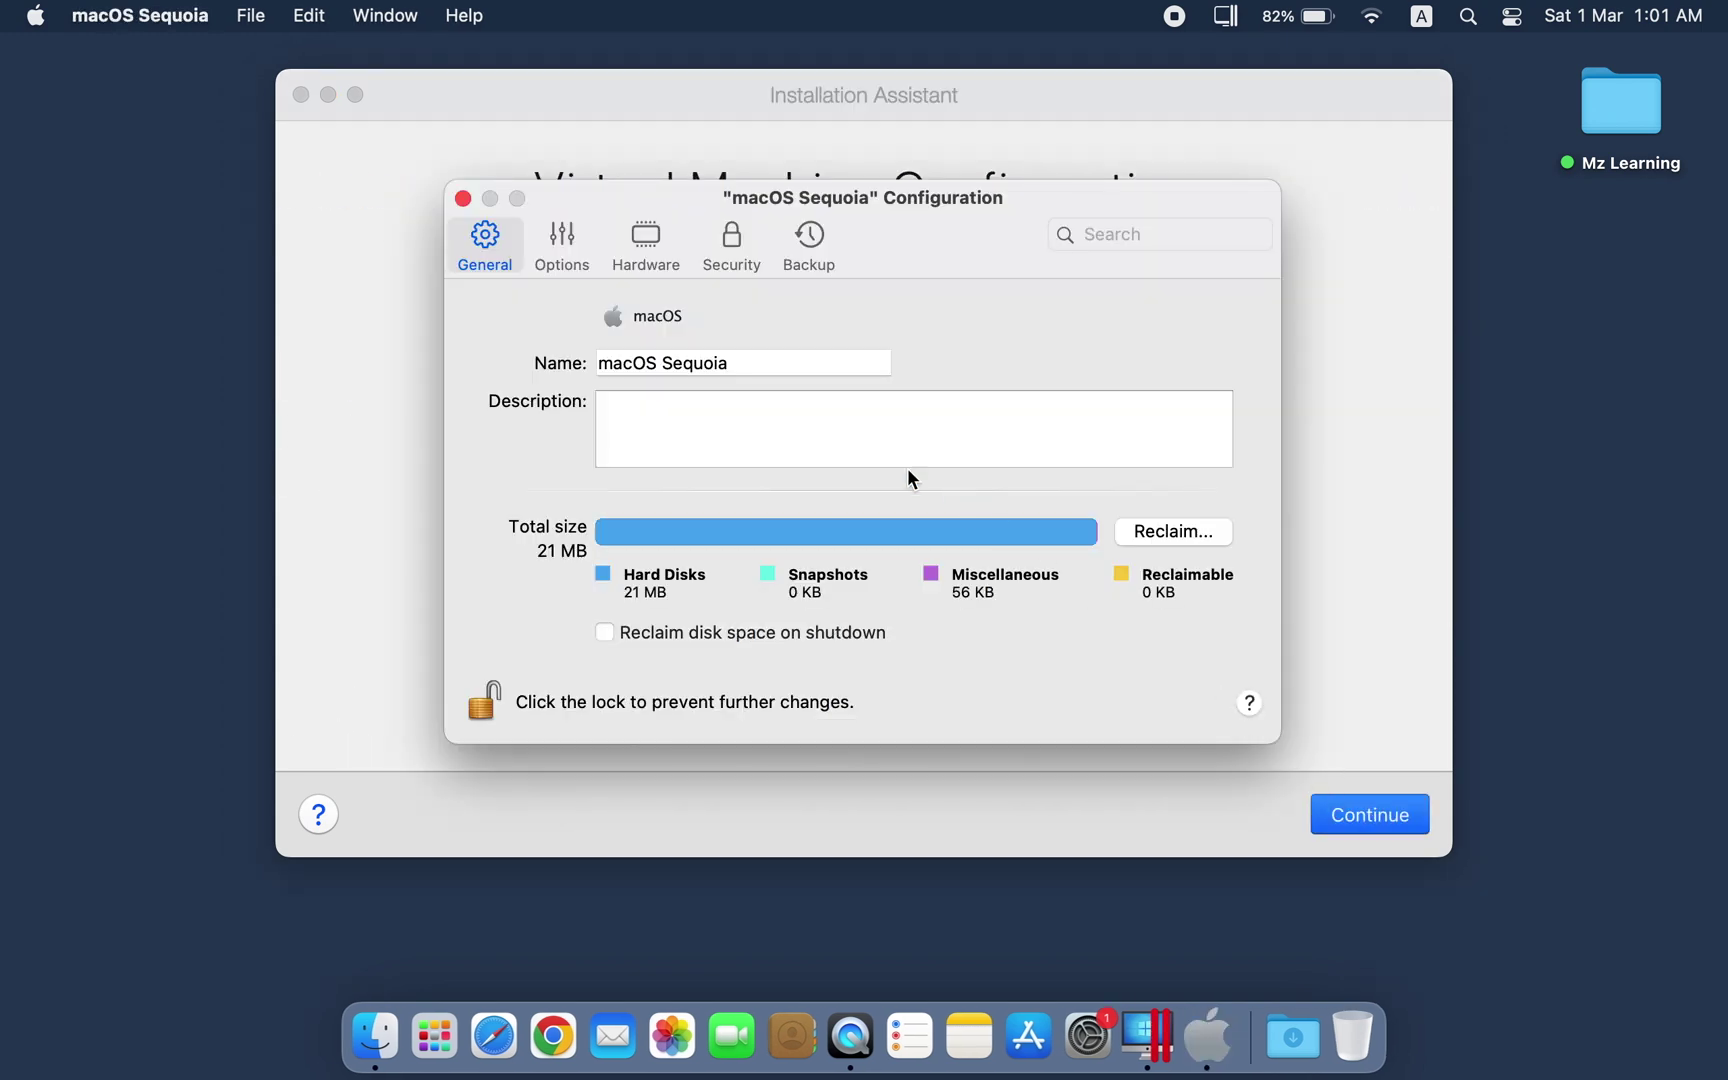
left_click(656, 240)
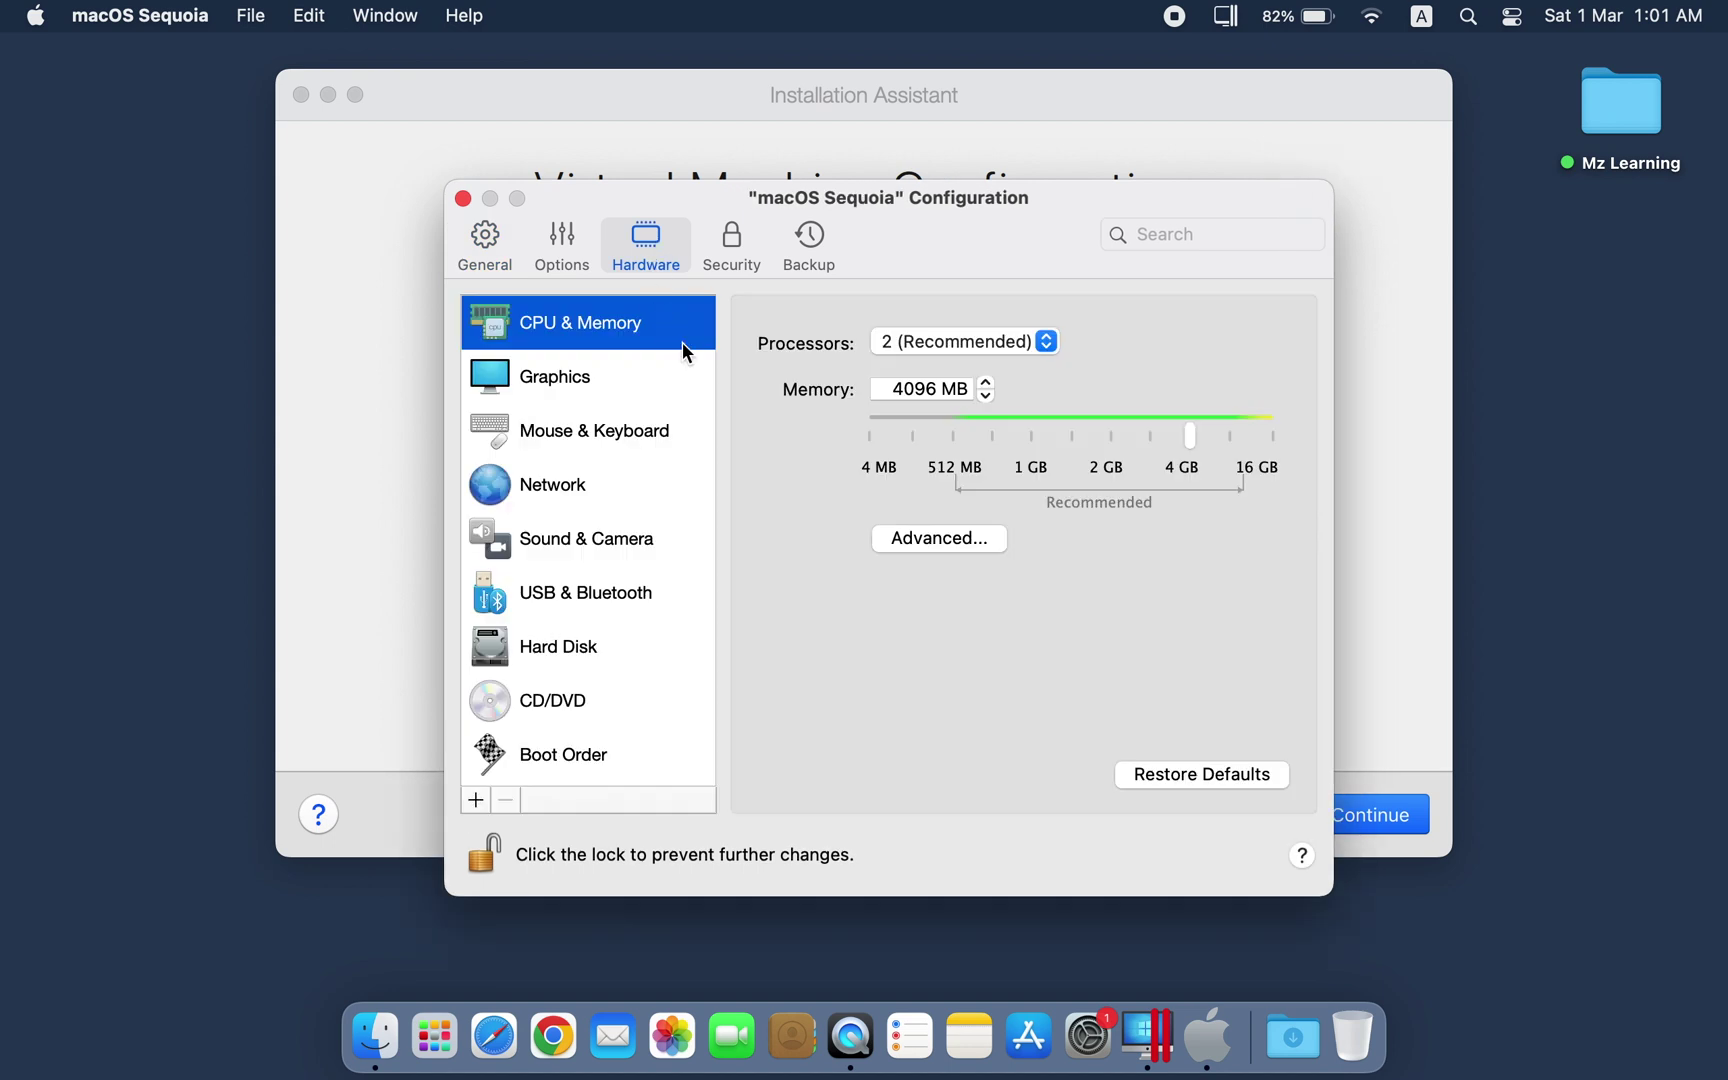
left_click_drag(1189, 435, 1230, 432)
left_click(463, 198)
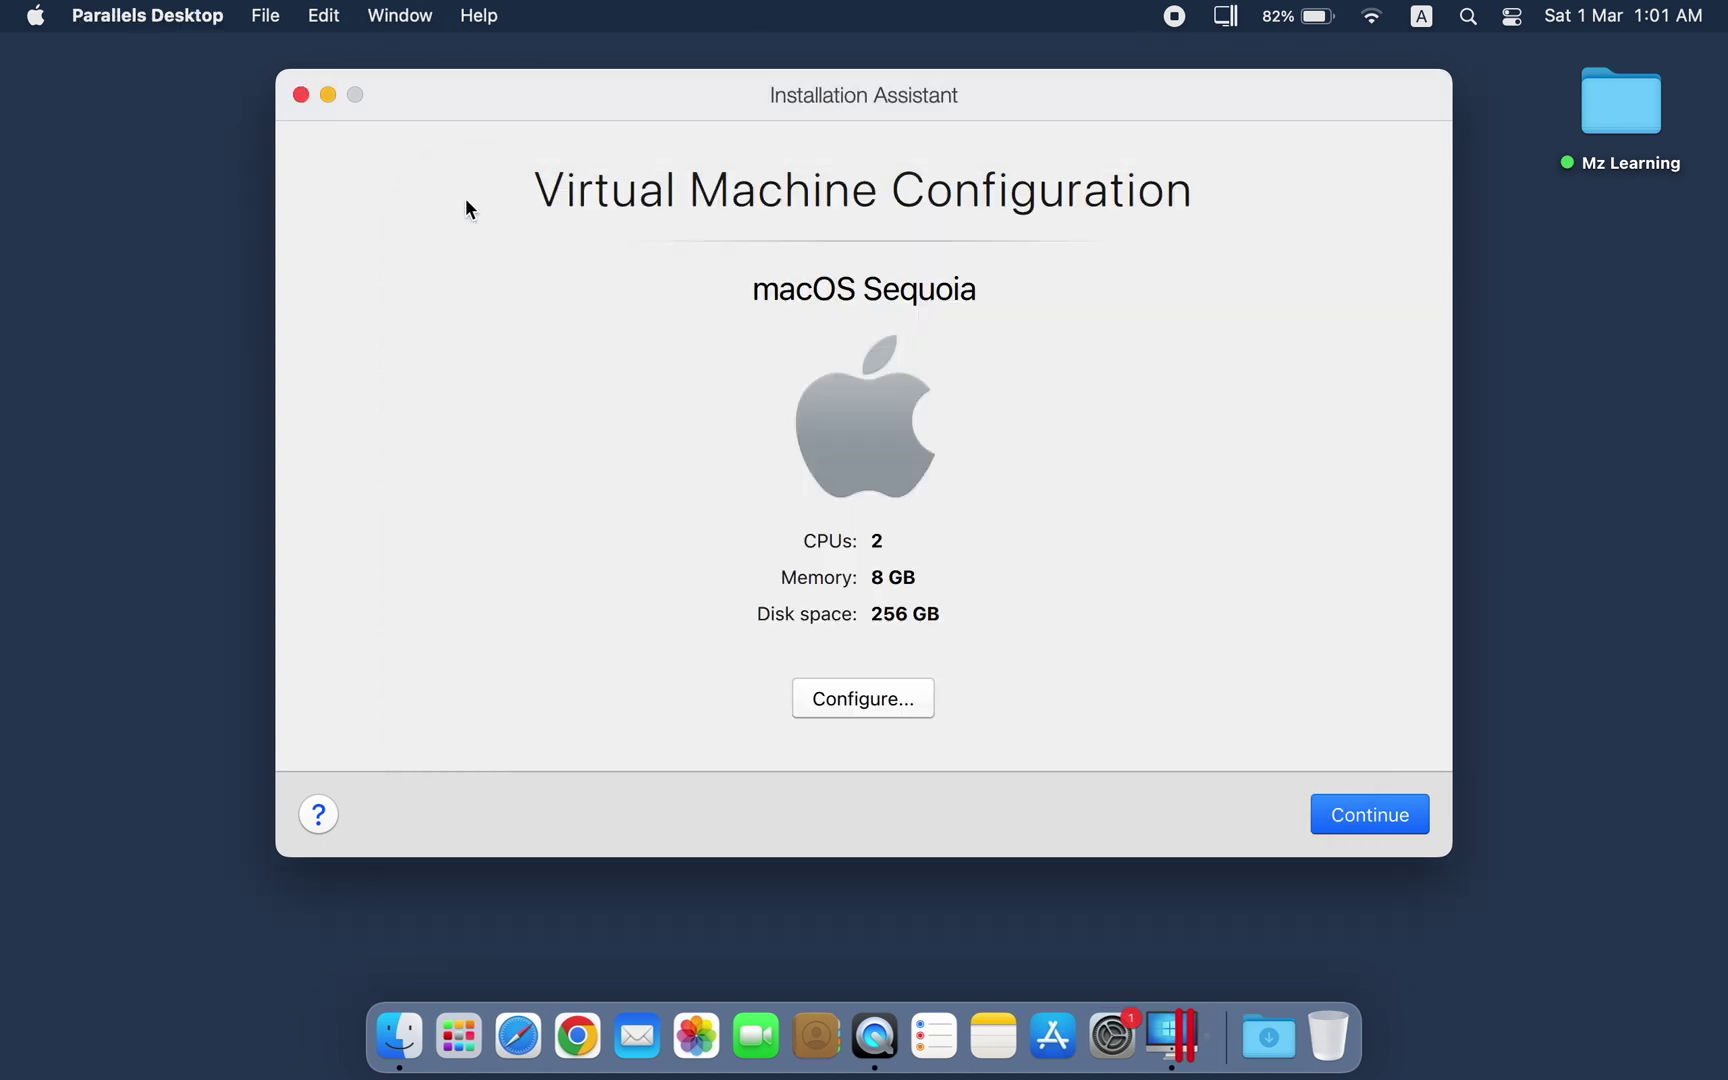
Step: Start the VM and dismiss the camera and microphone privacy warnings
left_click(1354, 814)
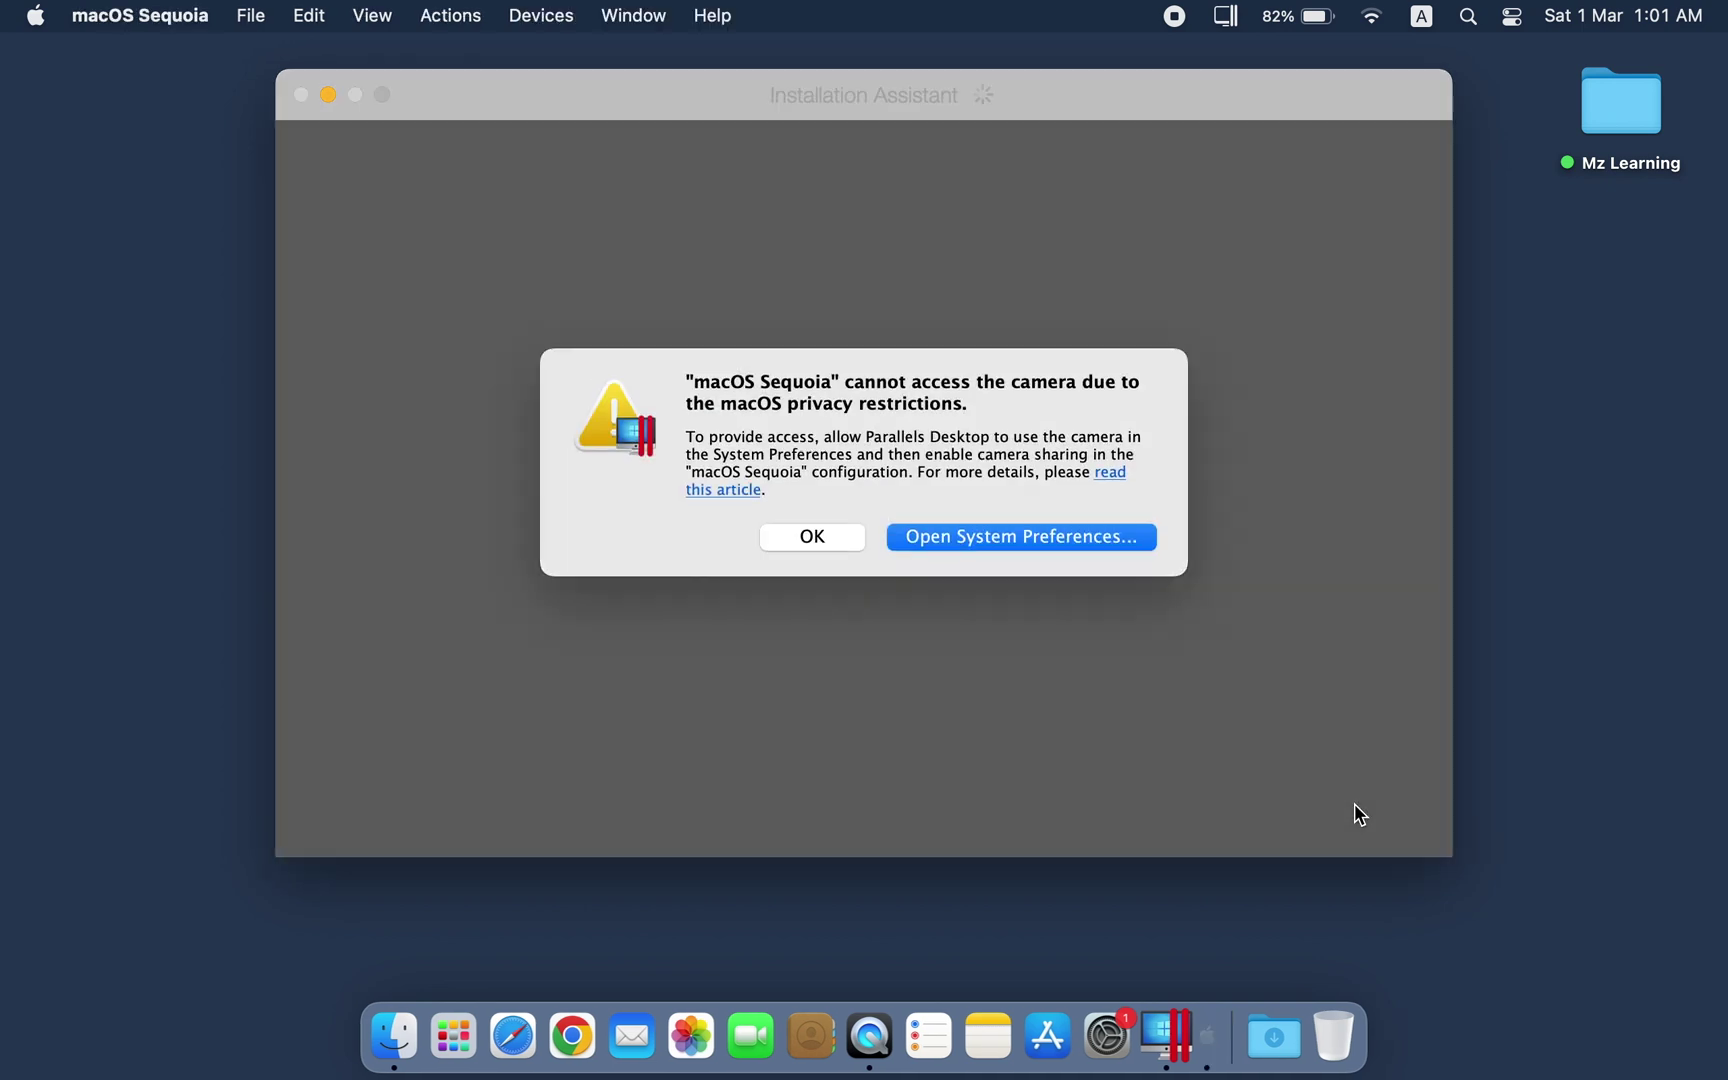
left_click(833, 590)
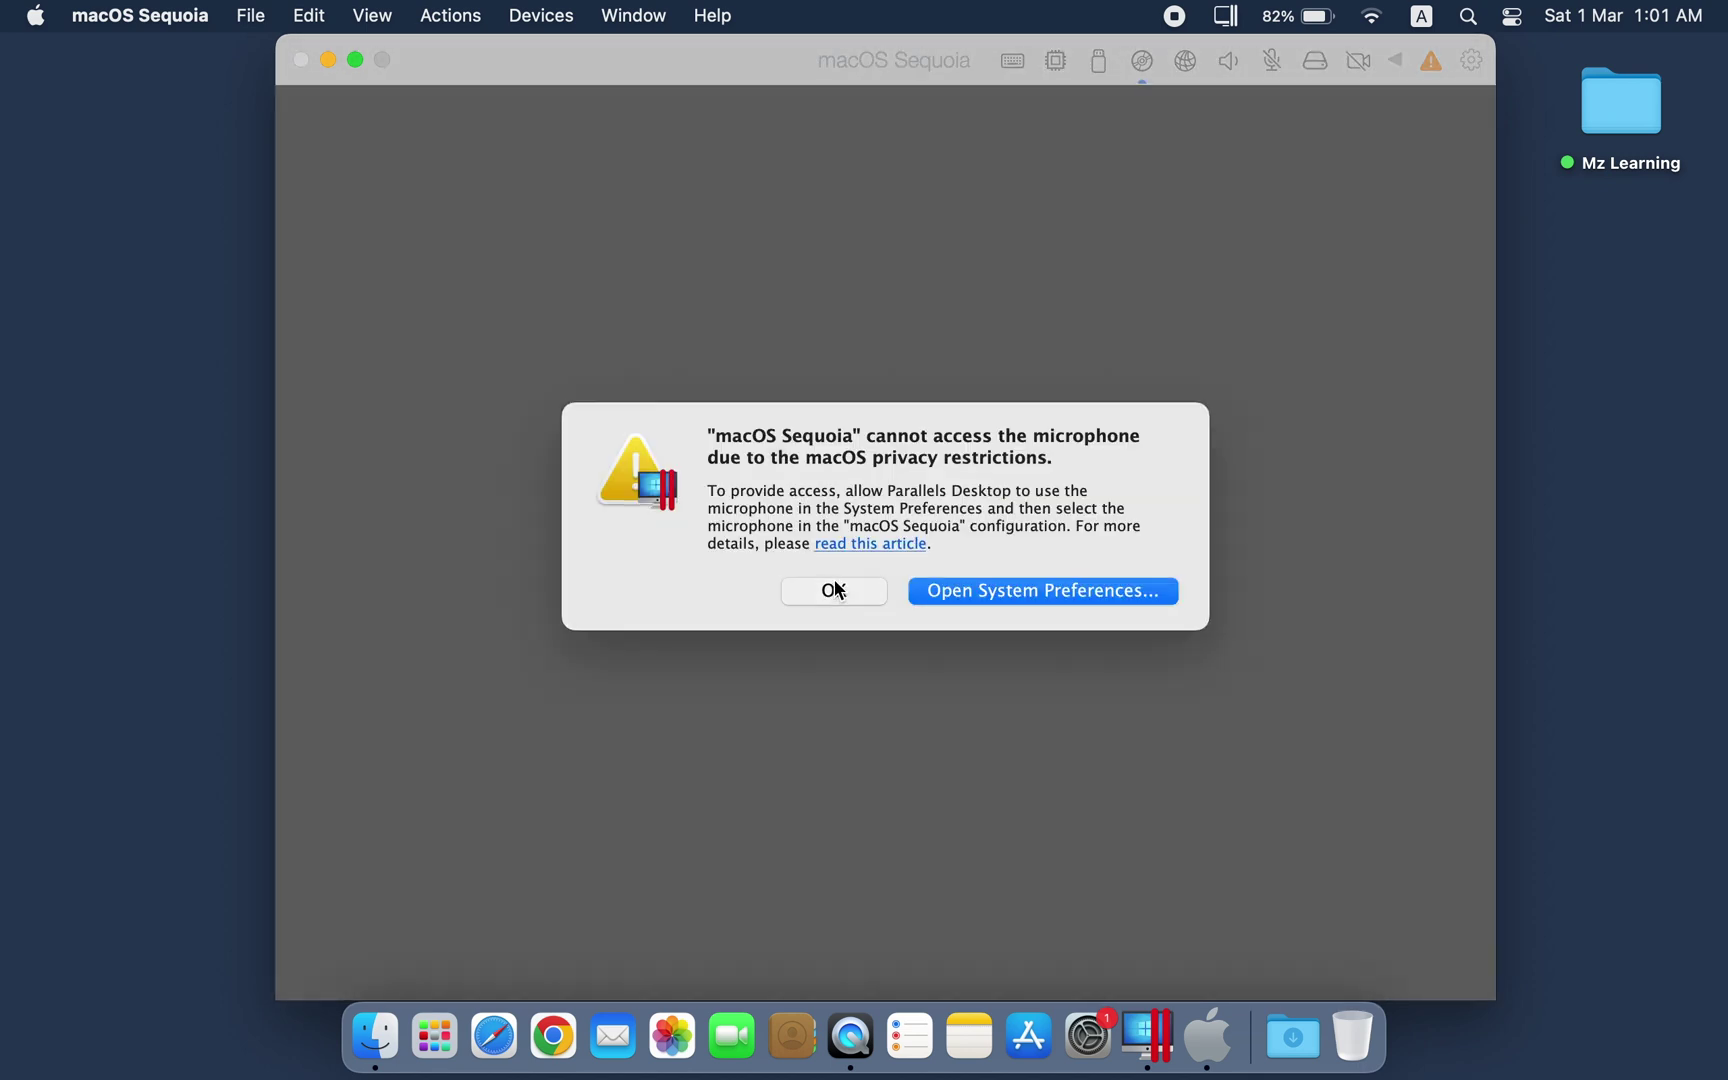
left_click(835, 590)
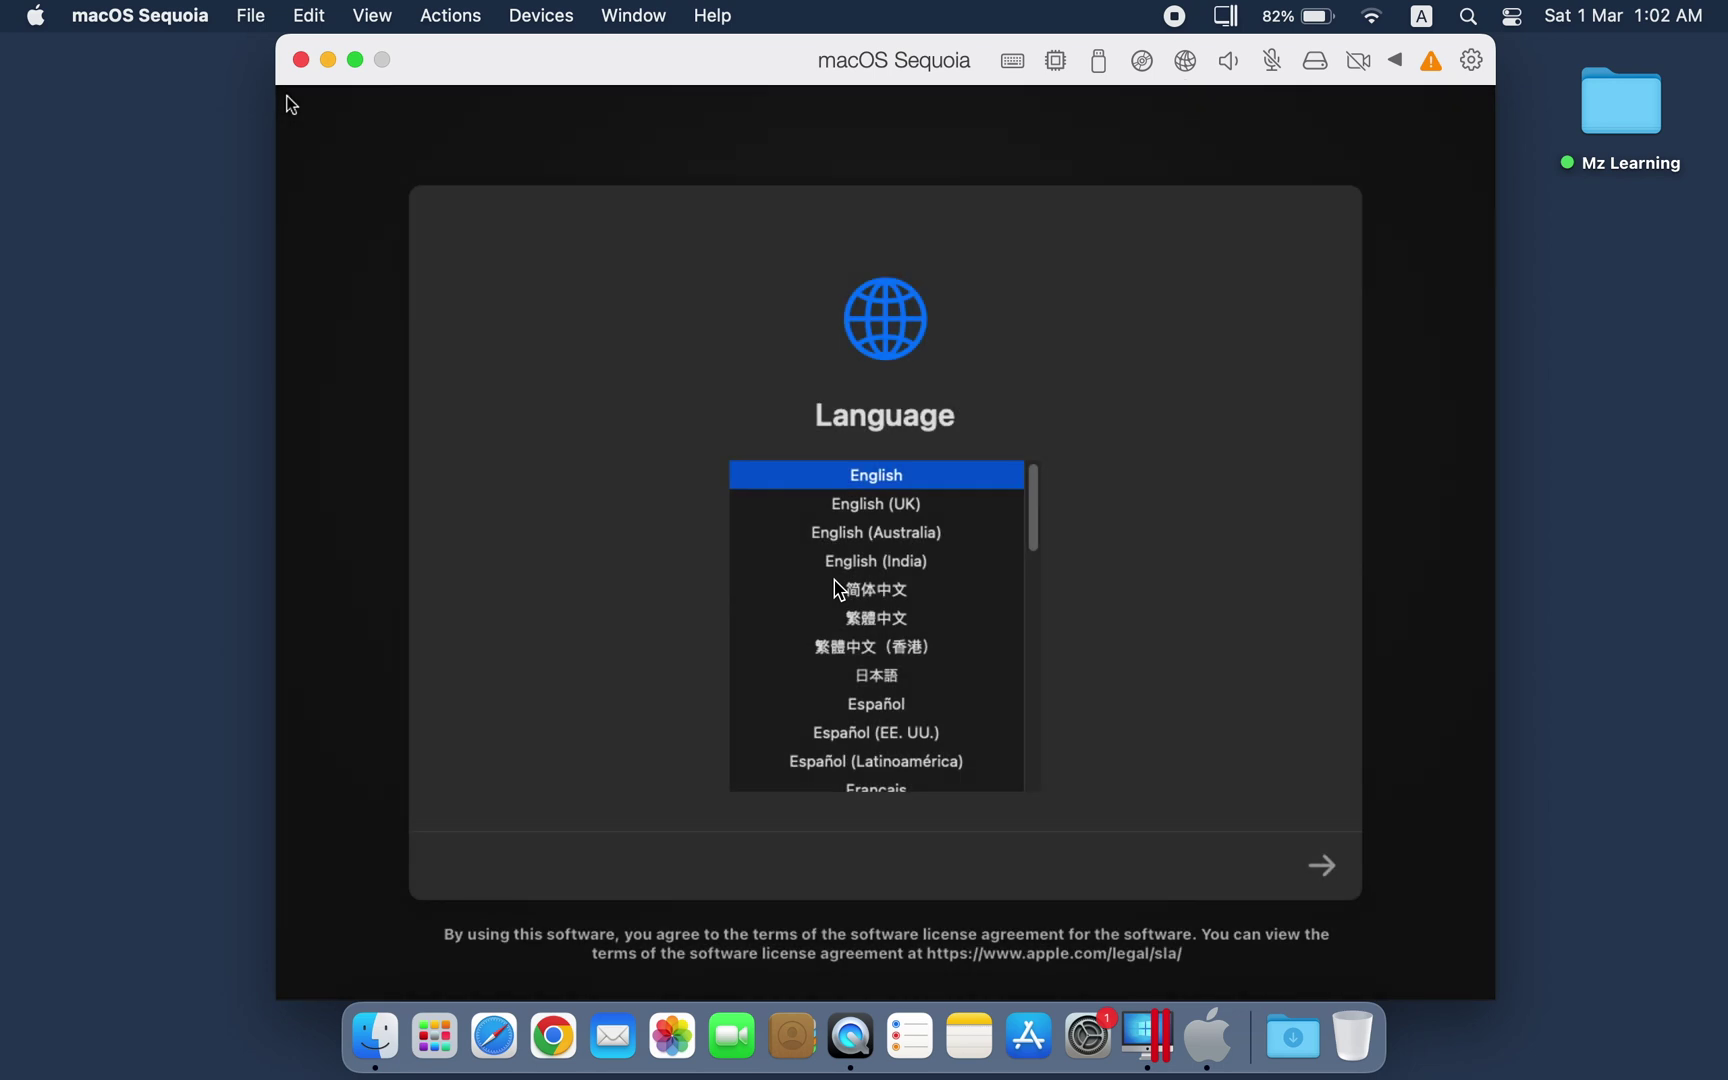
Step: Keep English and choose Install macOS Sequoia from Recovery
left_click(1320, 866)
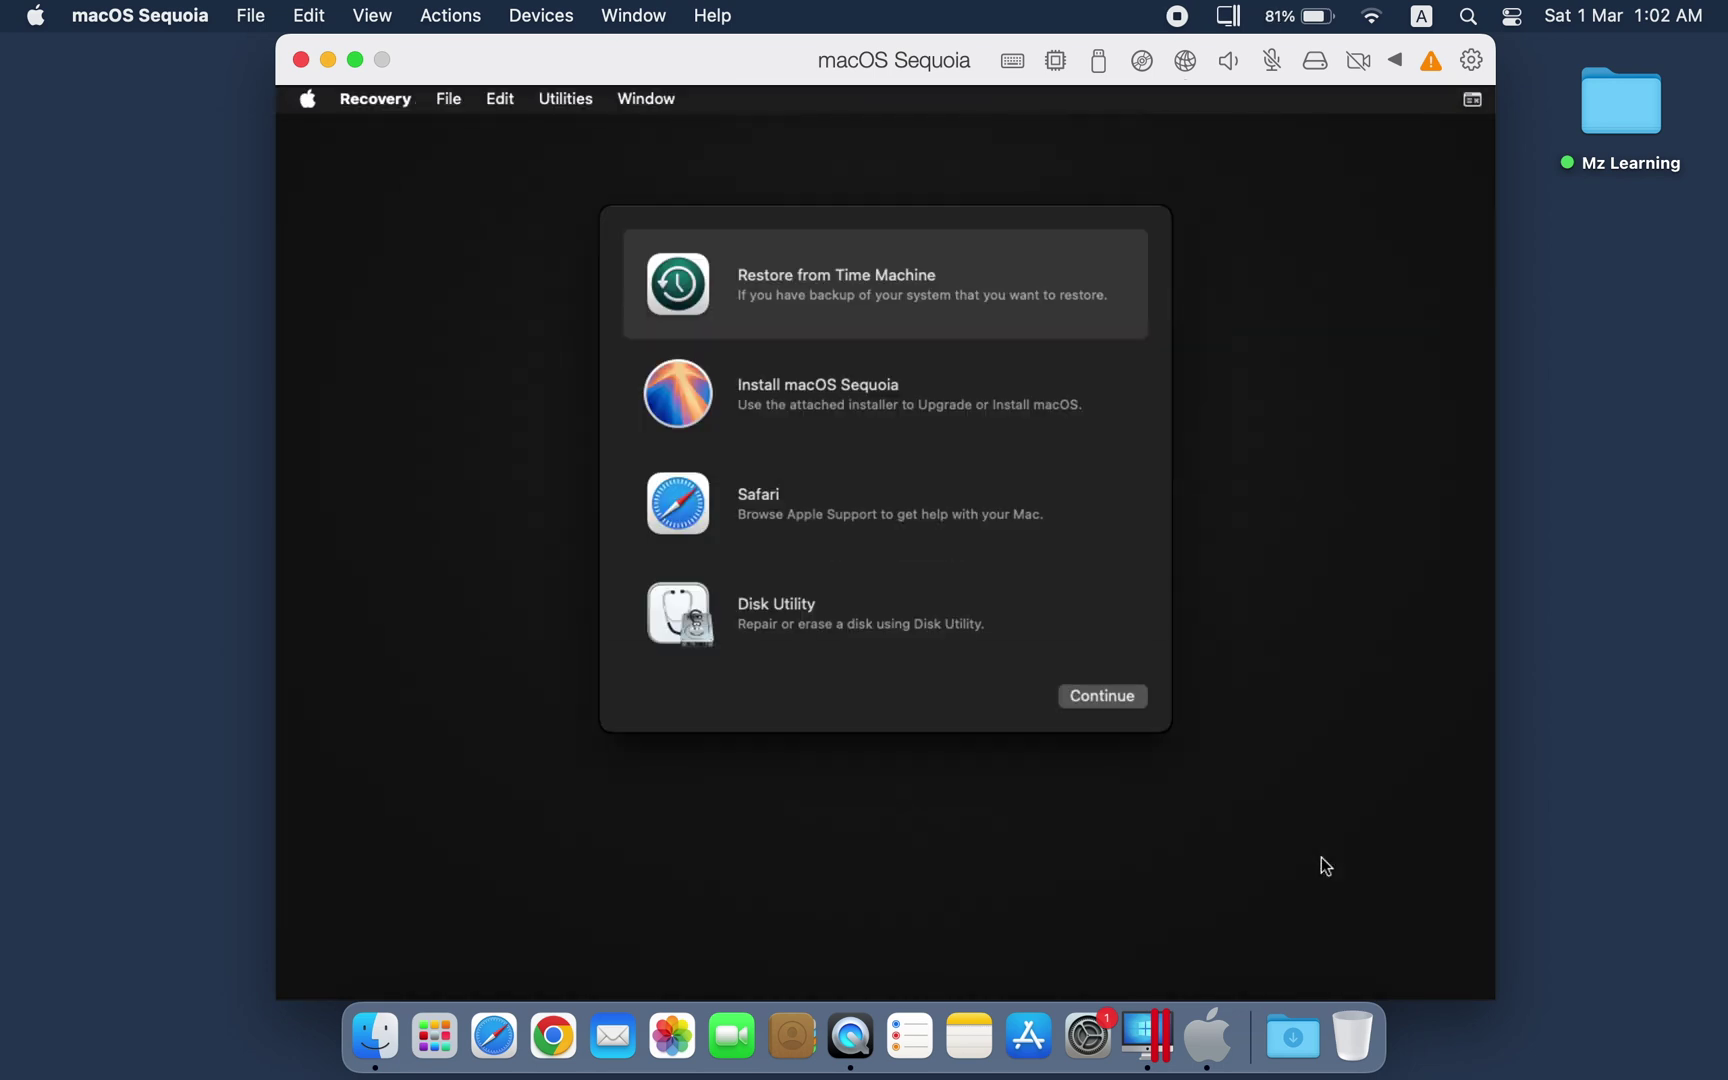
left_click(869, 387)
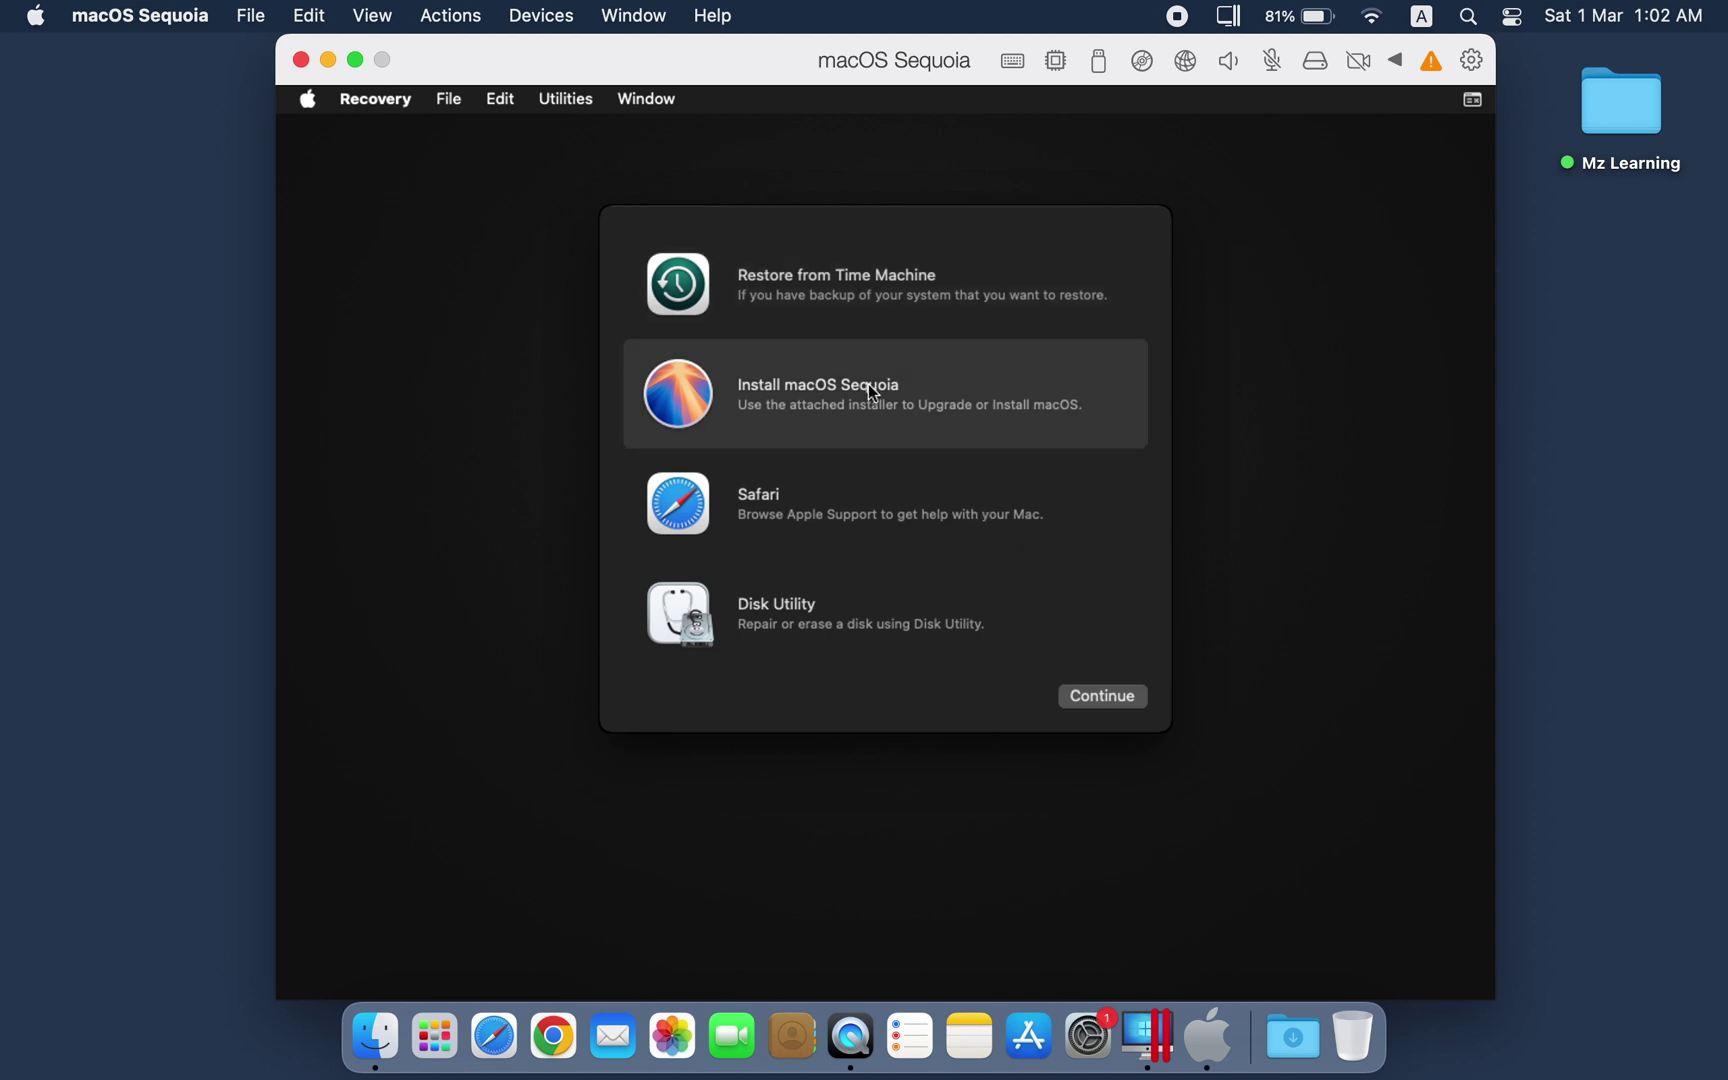
left_click(1098, 697)
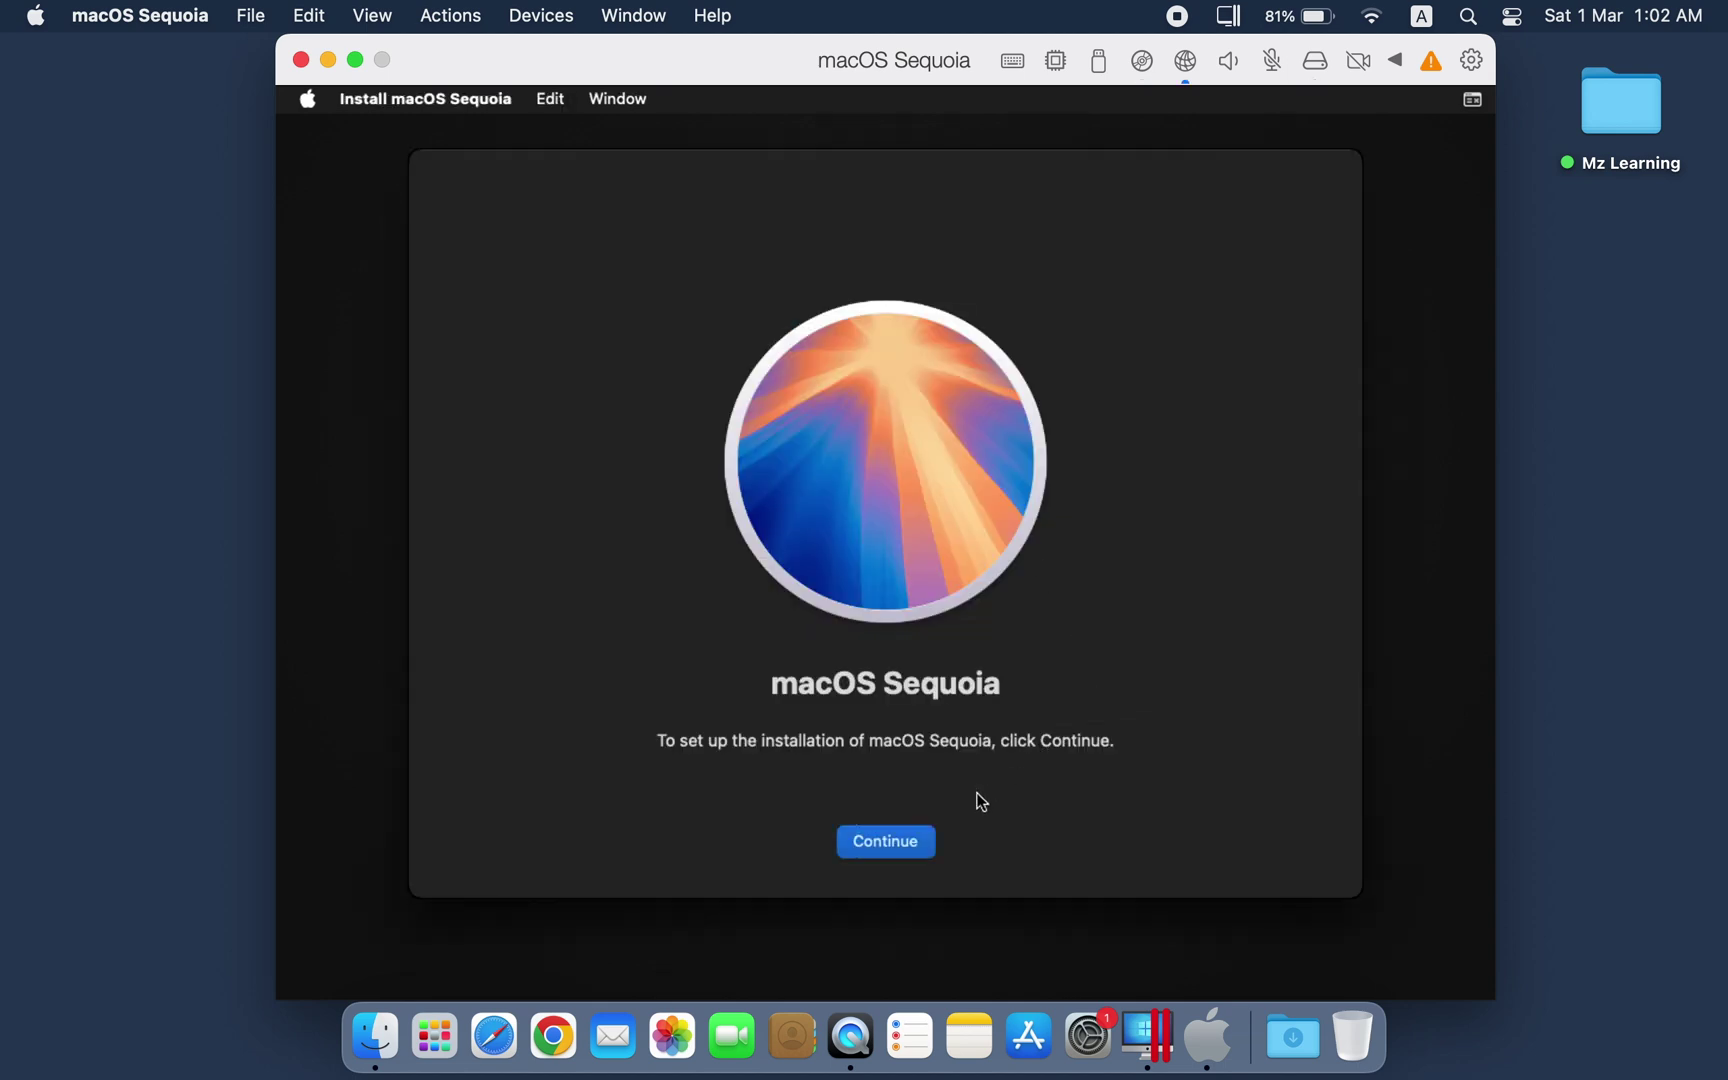
Step: Agree to the software license and install onto the Macintosh HD disk
left_click(912, 843)
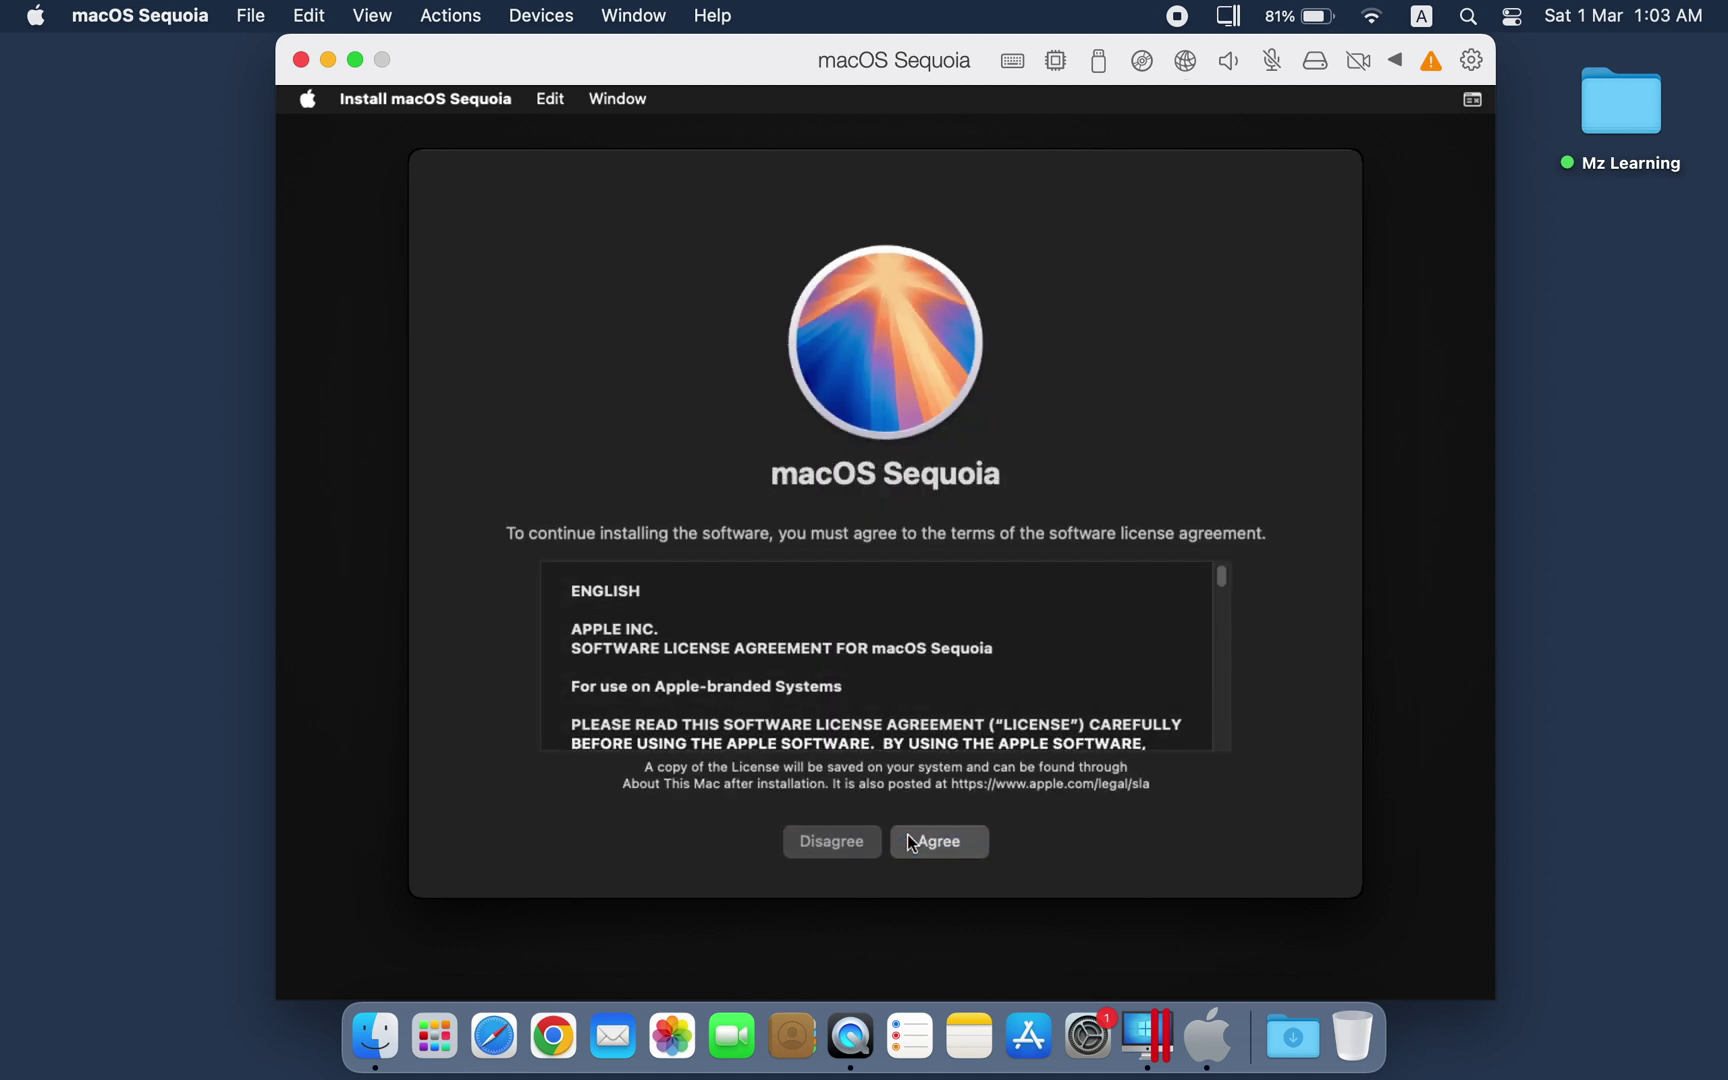
left_click(940, 842)
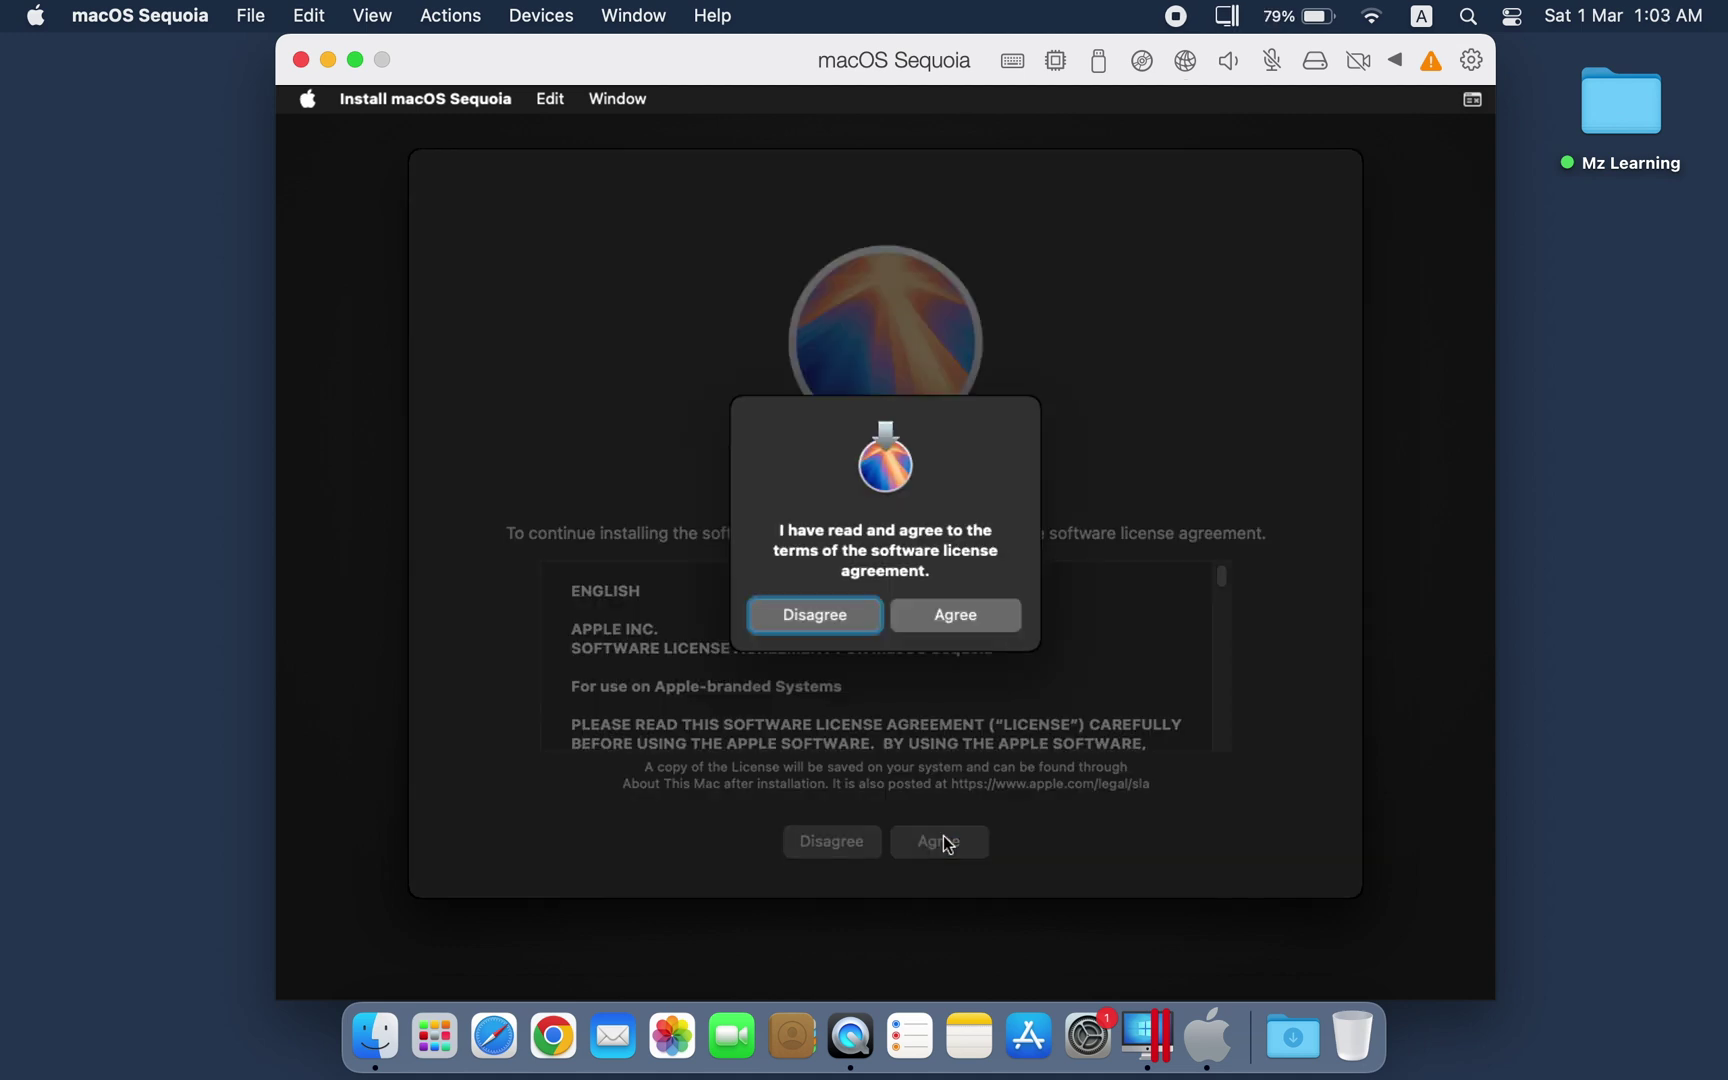
left_click(944, 612)
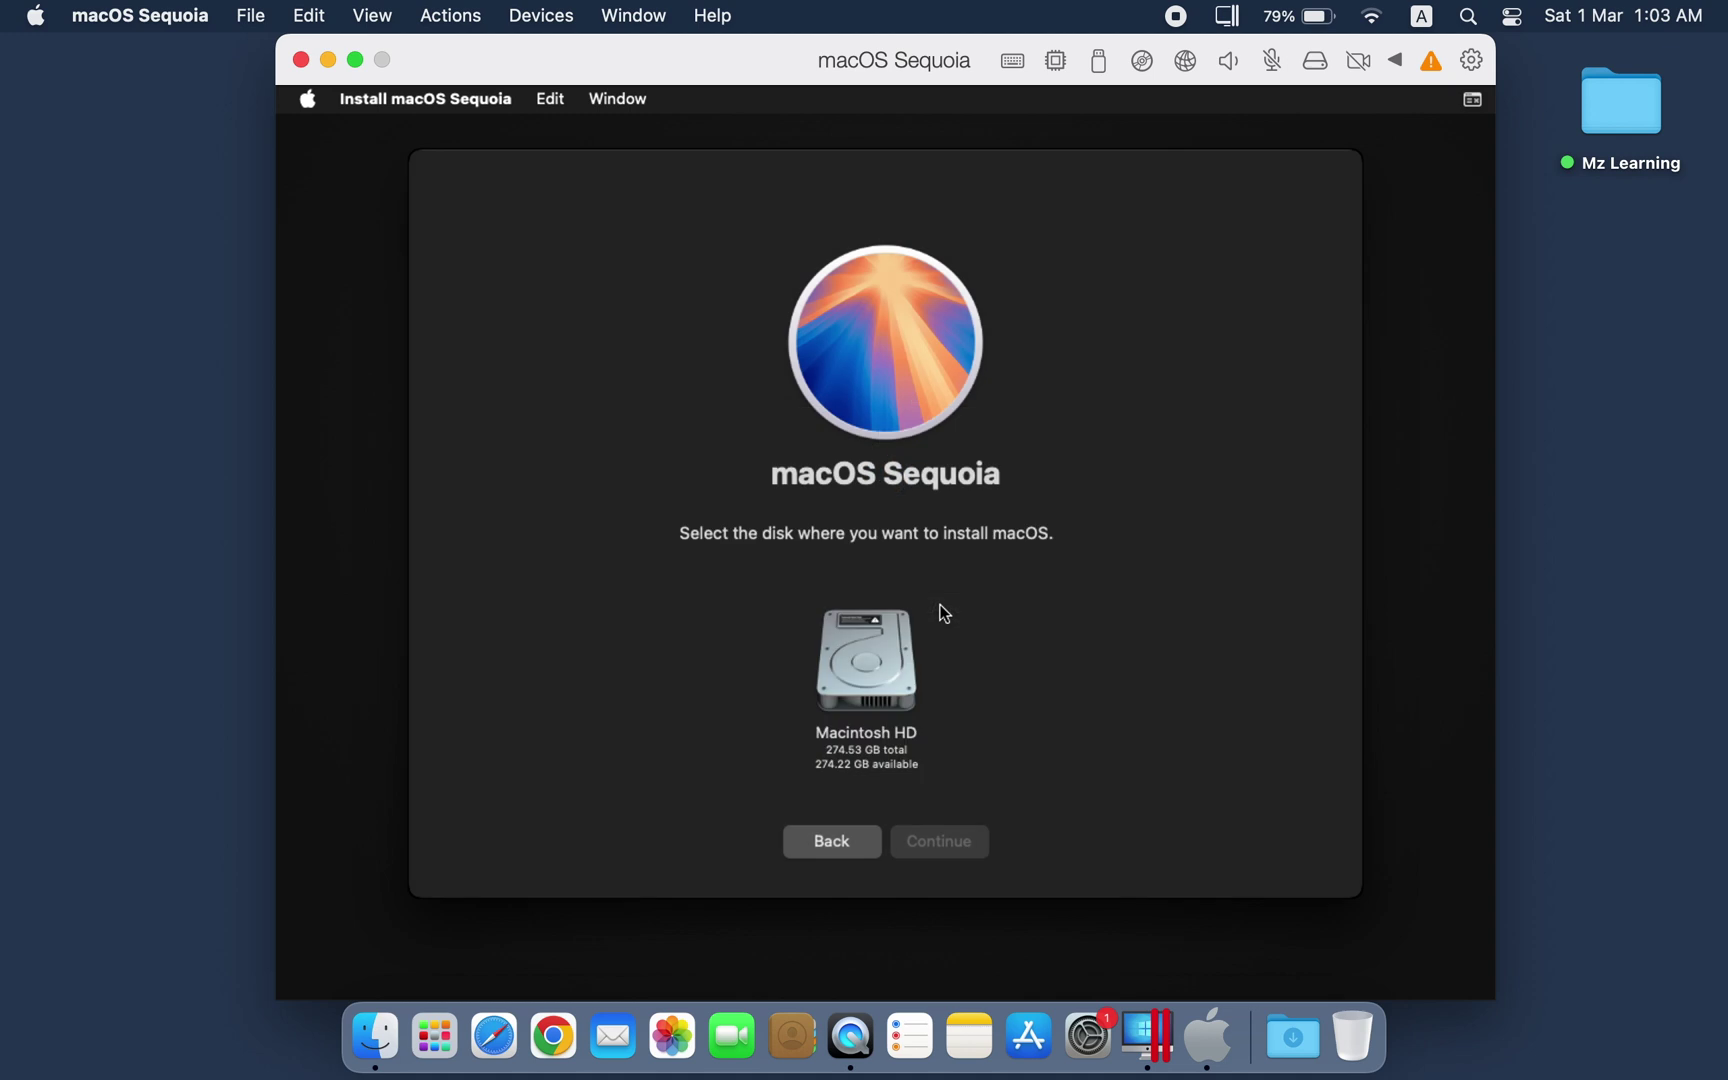
left_click(897, 684)
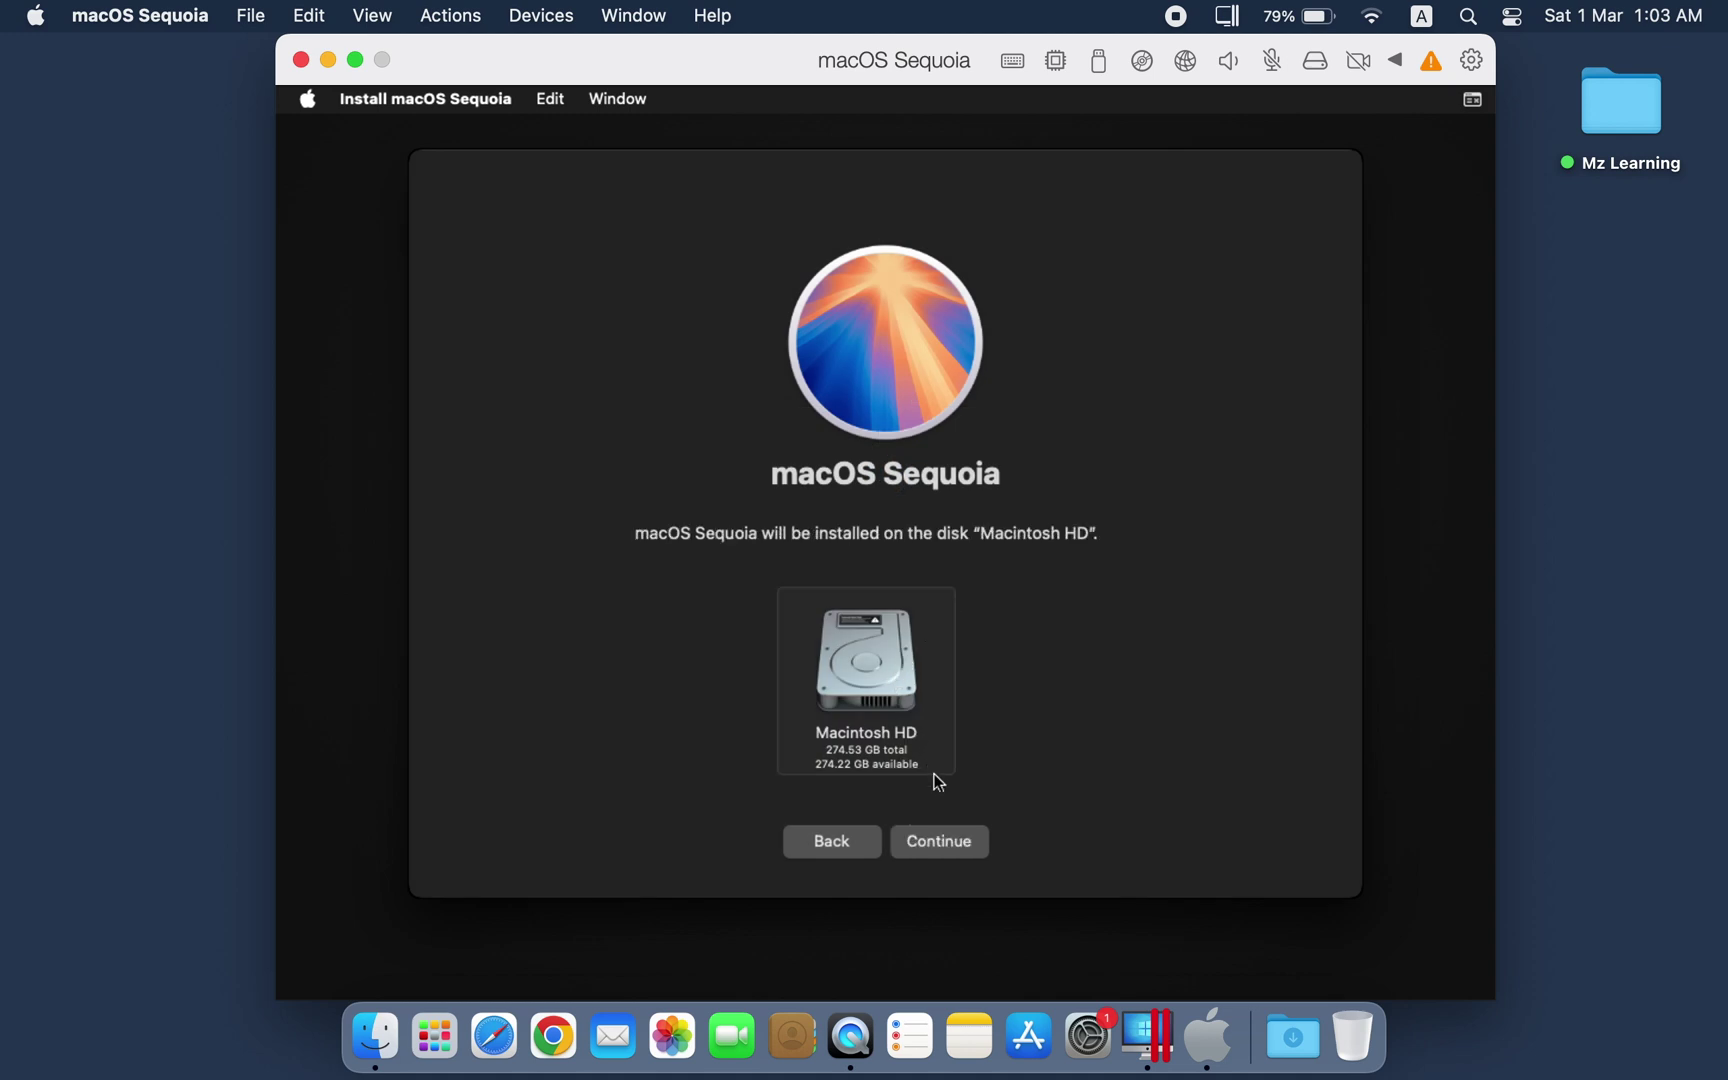
left_click(962, 845)
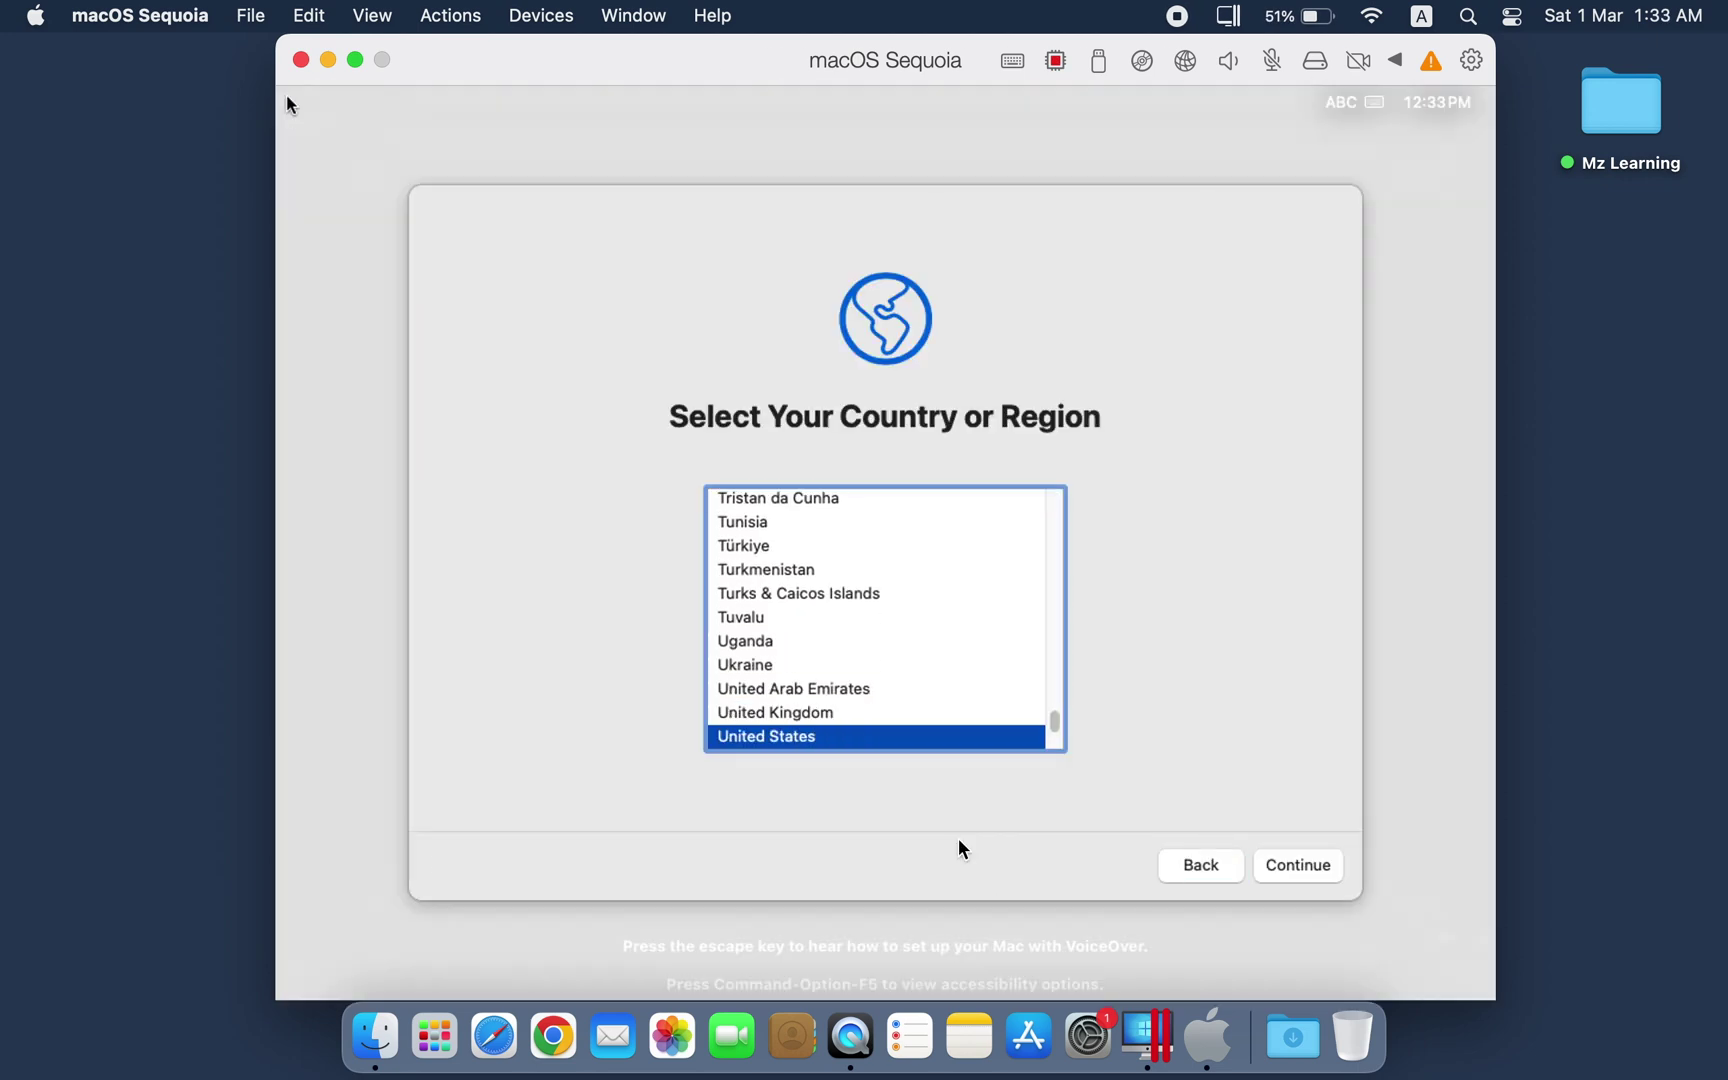
Step: Accept United States and default languages, skip accessibility, migration and Apple Account, and agree to terms
left_click(1276, 864)
left_click(1278, 866)
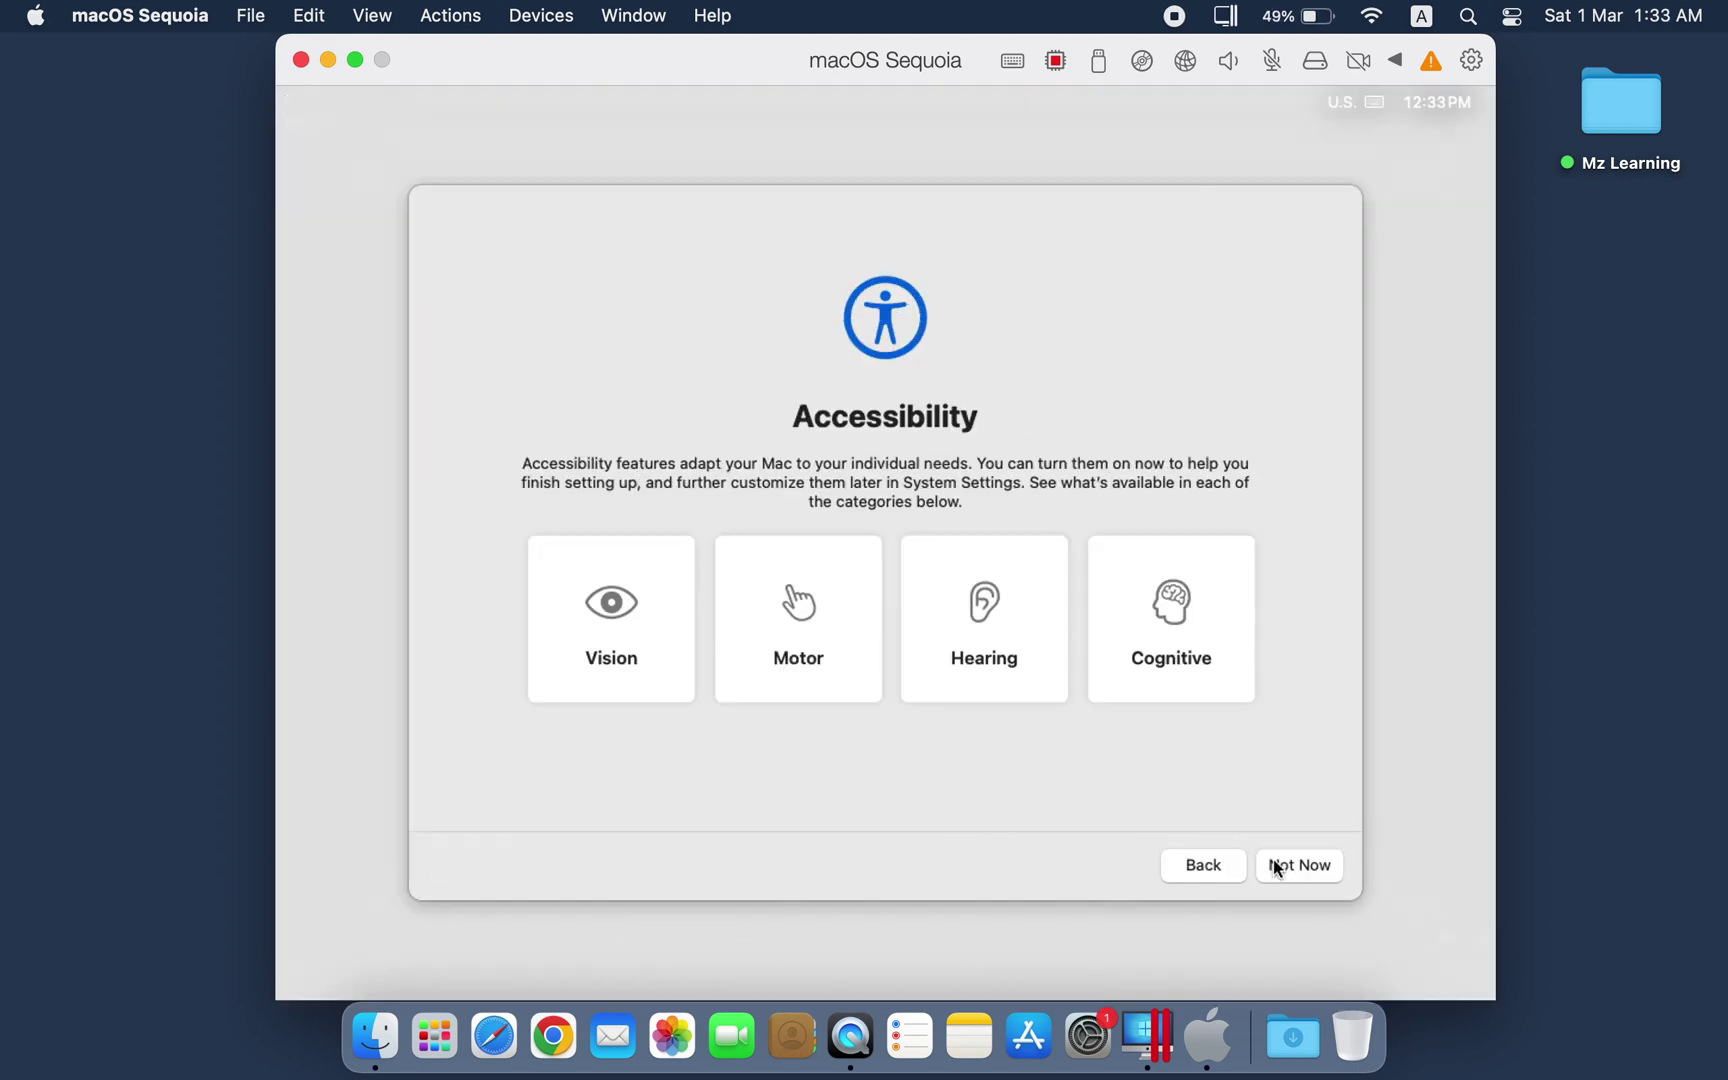
left_click(1278, 866)
left_click(474, 866)
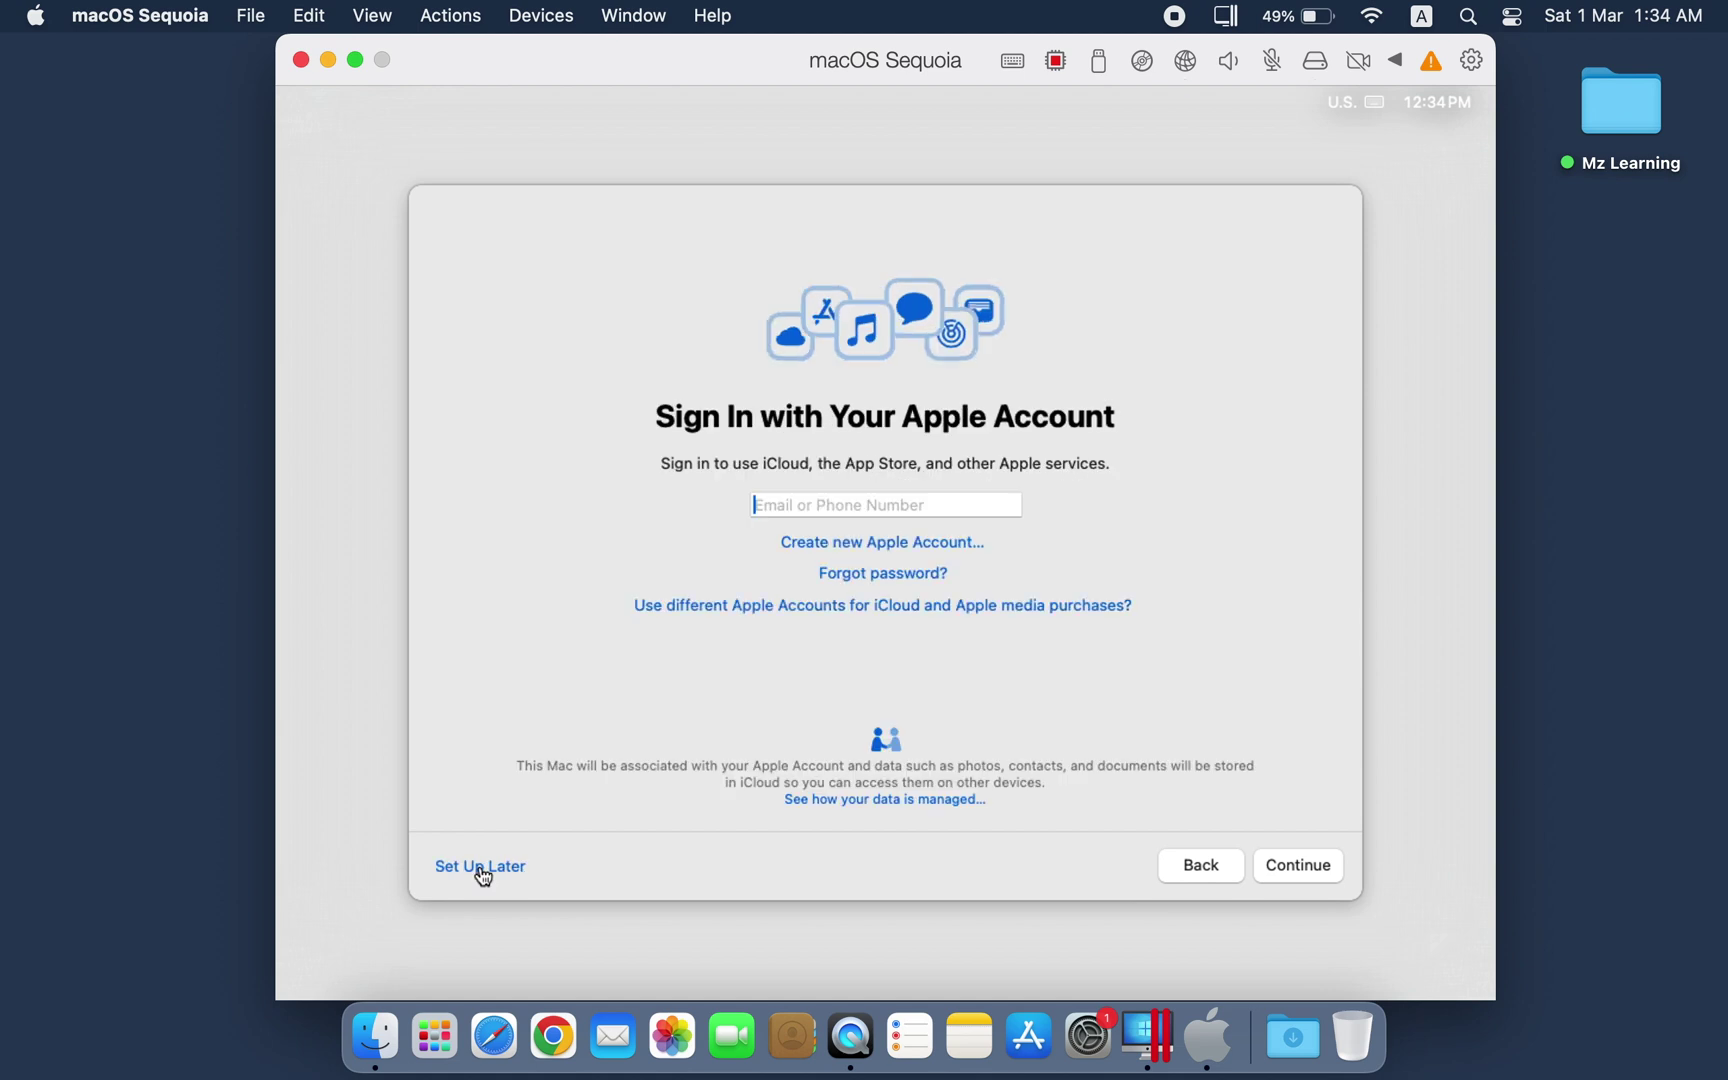
left_click(481, 867)
left_click(940, 665)
scroll(1145, 740, "down", 5)
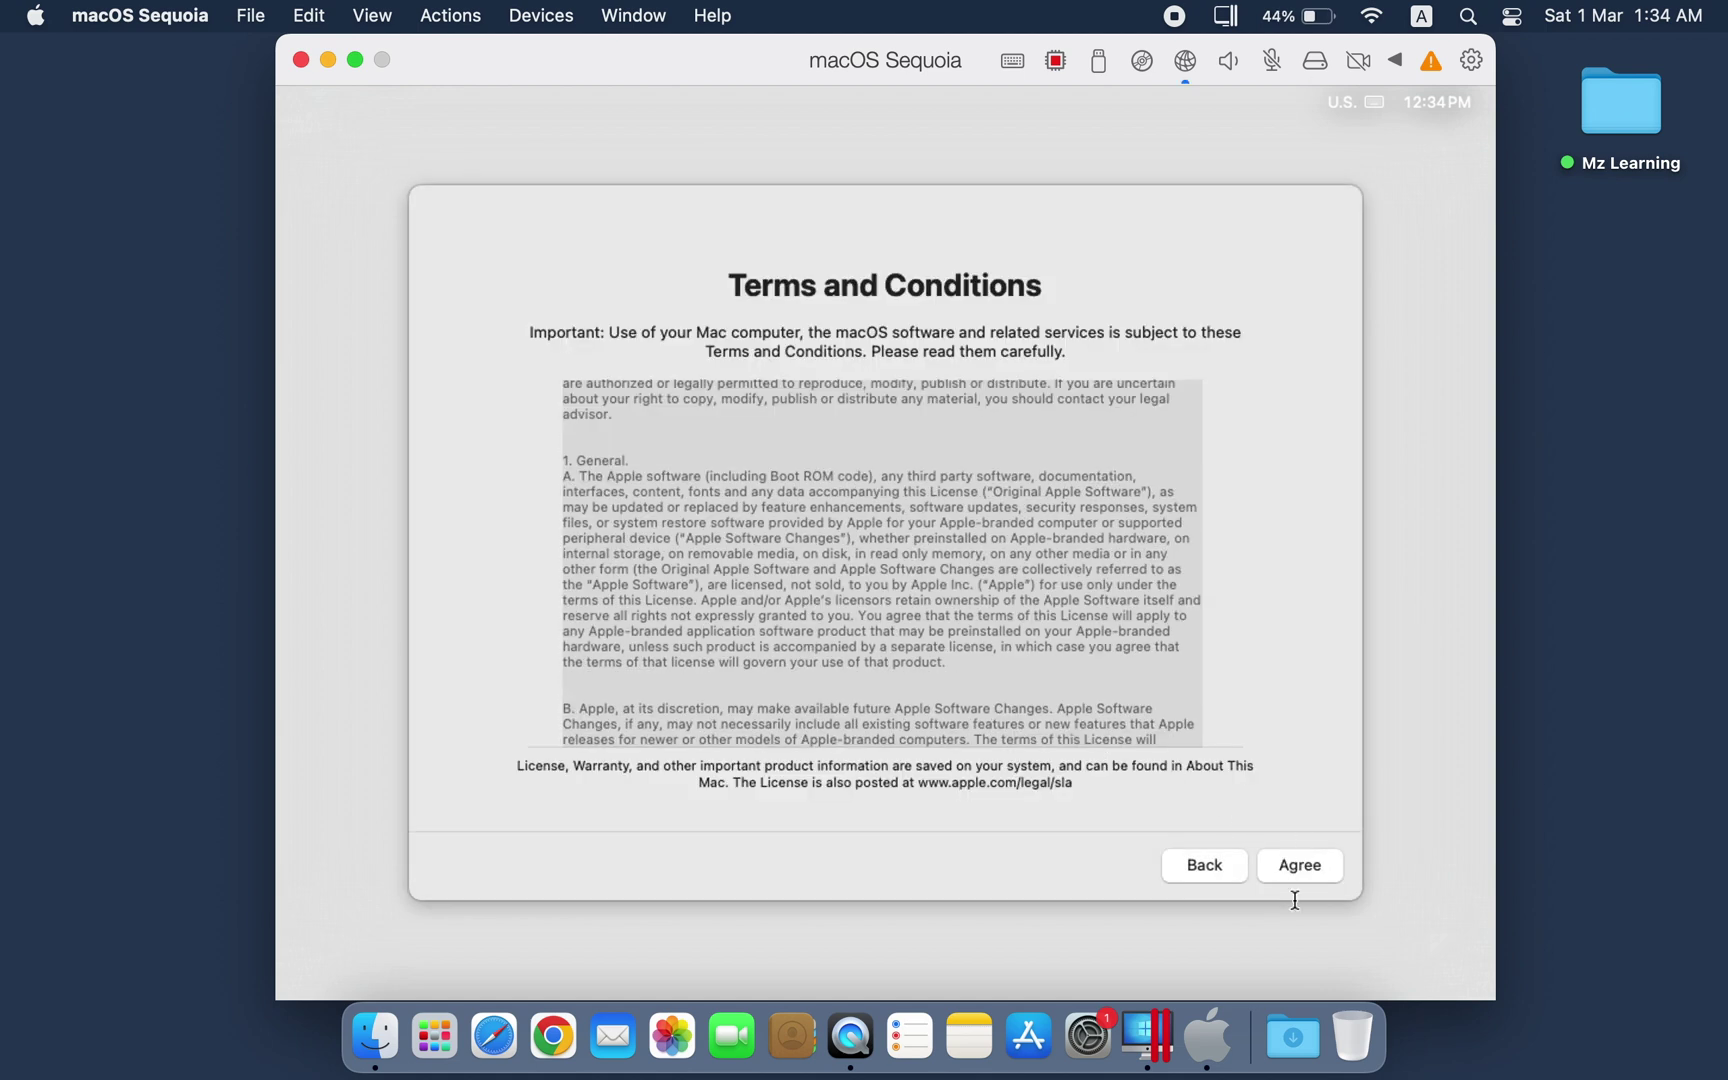
left_click(1298, 866)
left_click(944, 622)
Step: Create the local computer account with its full name, suggested account name and password
type("Mz Learning")
key("Tab")
key("Tab")
key("Tab")
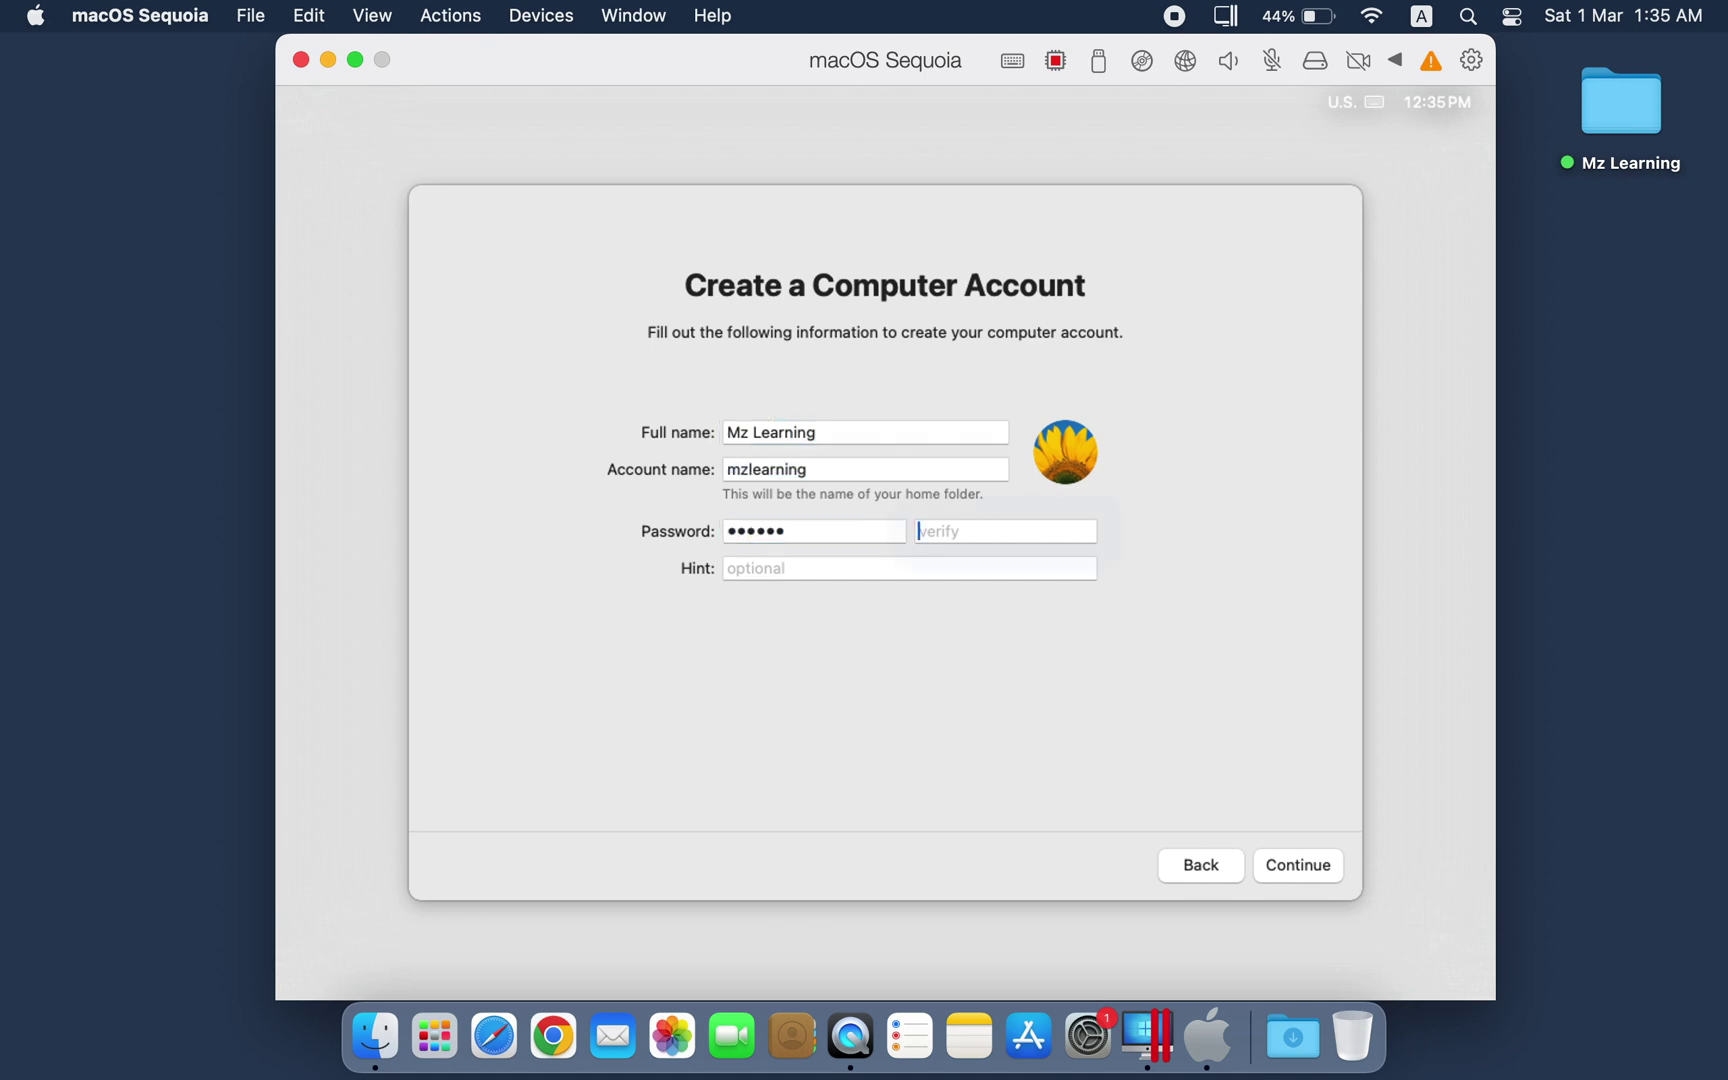
left_click(1300, 865)
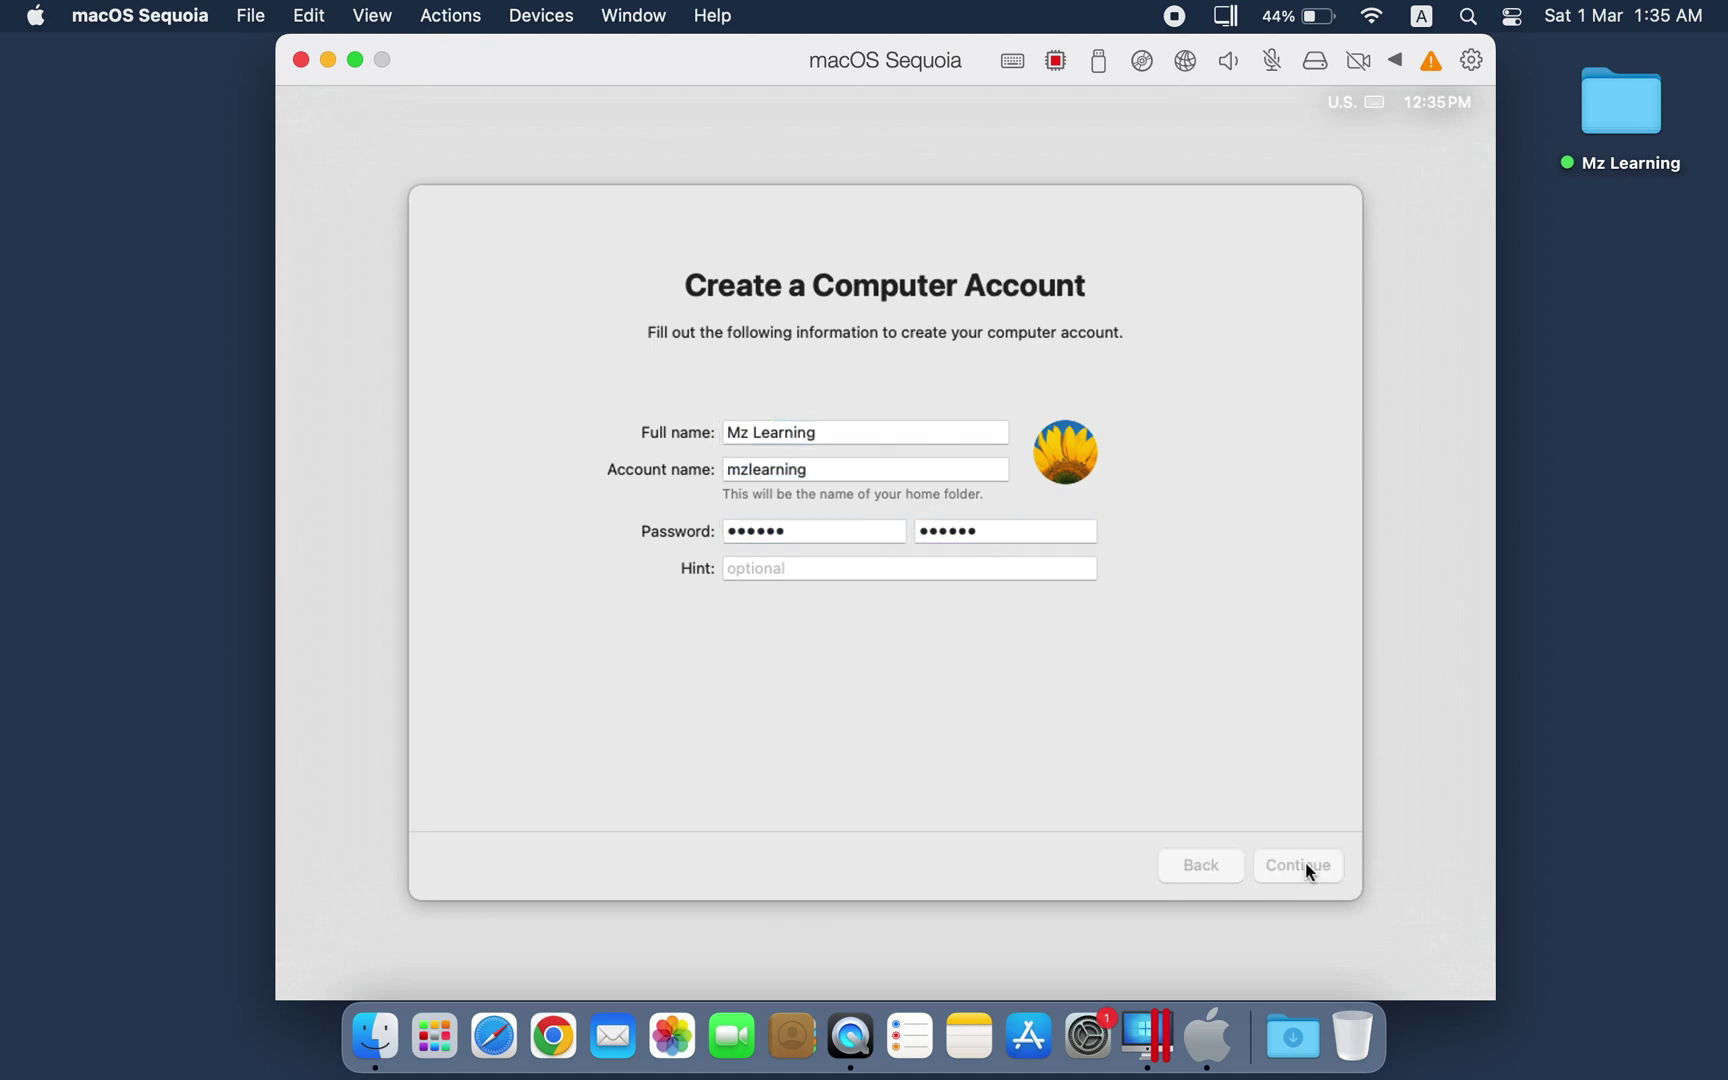
Step: Decline Location Services, set the time zone, skip analytics, Screen Time and Siri, keep Light appearance
left_click(1306, 866)
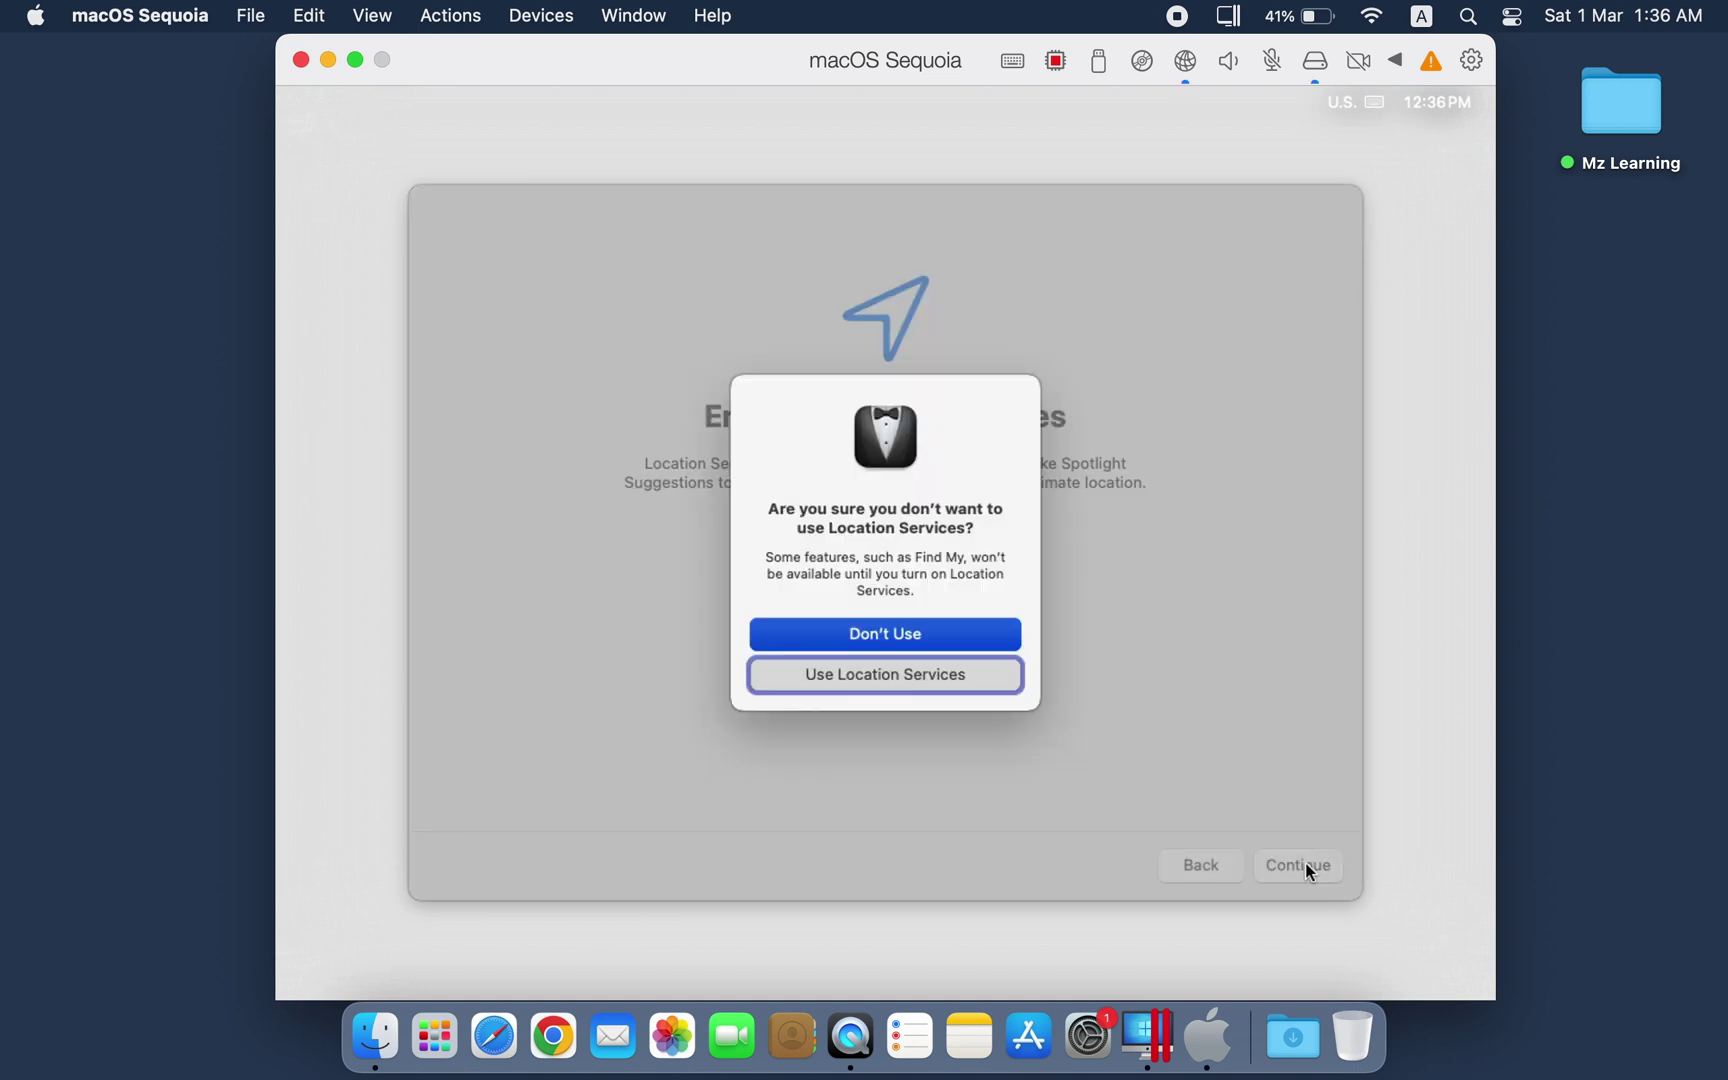
left_click(960, 641)
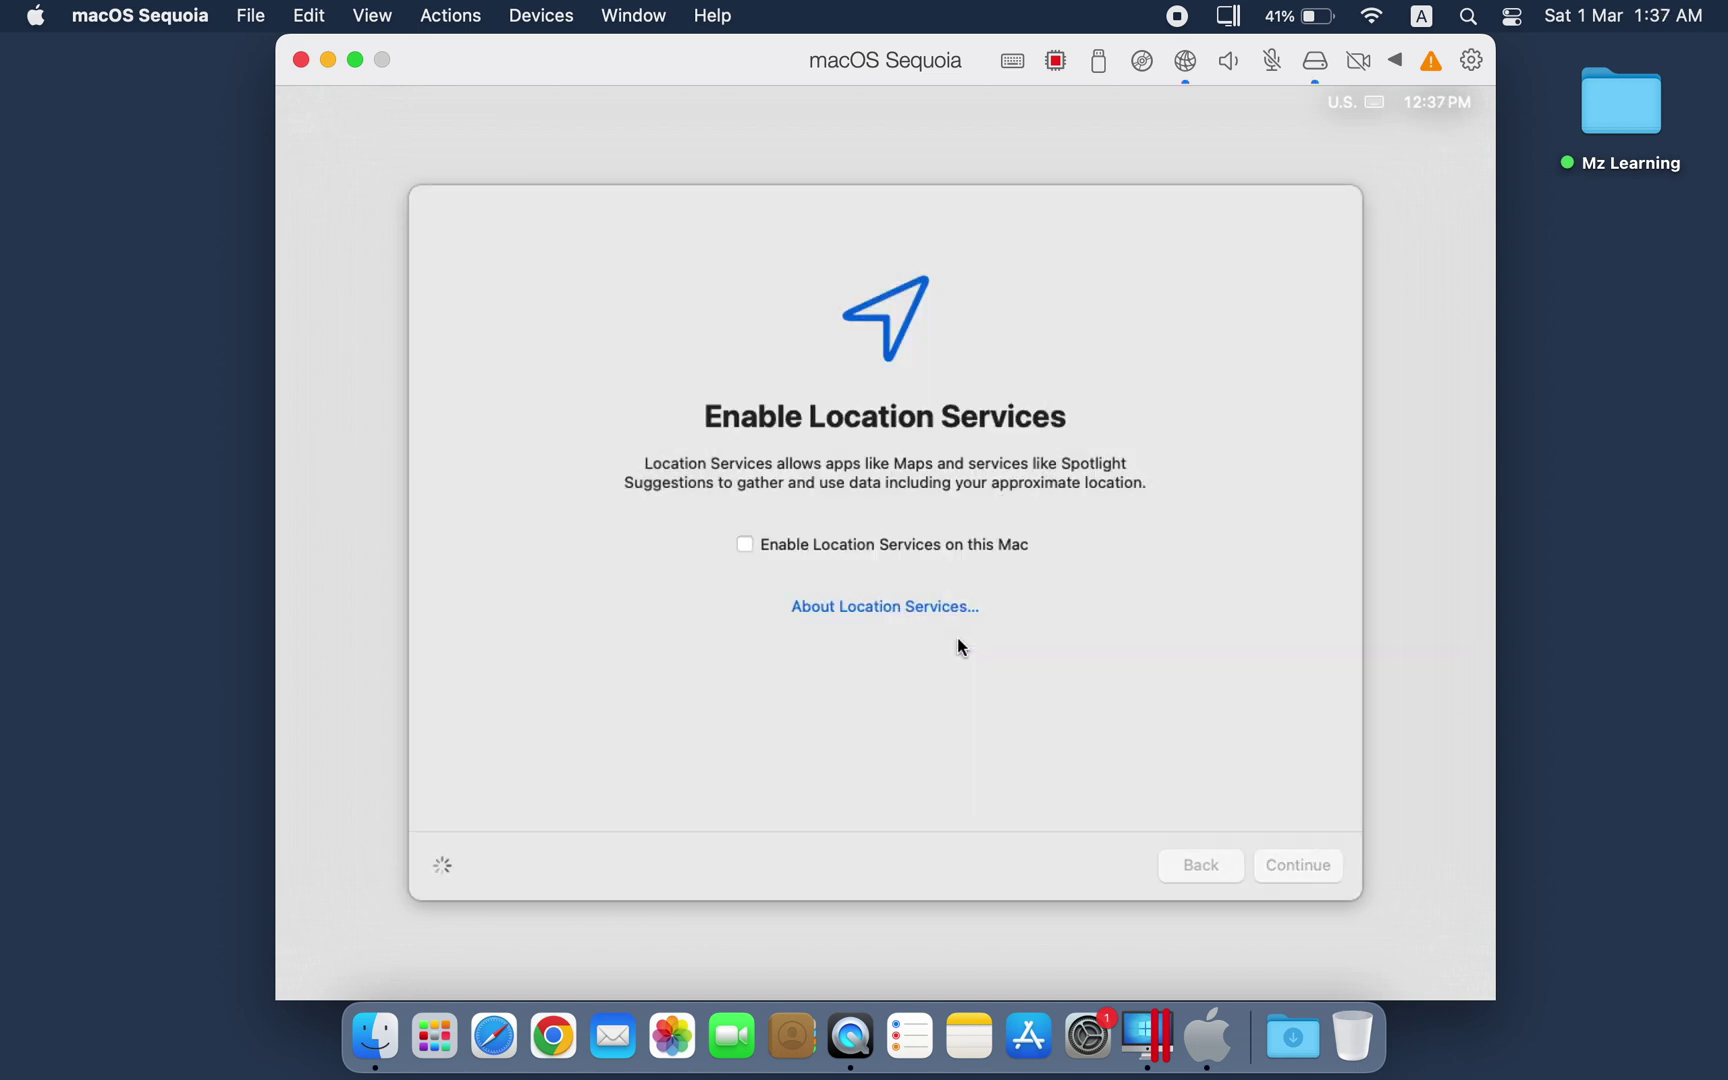
left_click(1176, 733)
left_click(1300, 864)
left_click(1298, 864)
left_click(1299, 866)
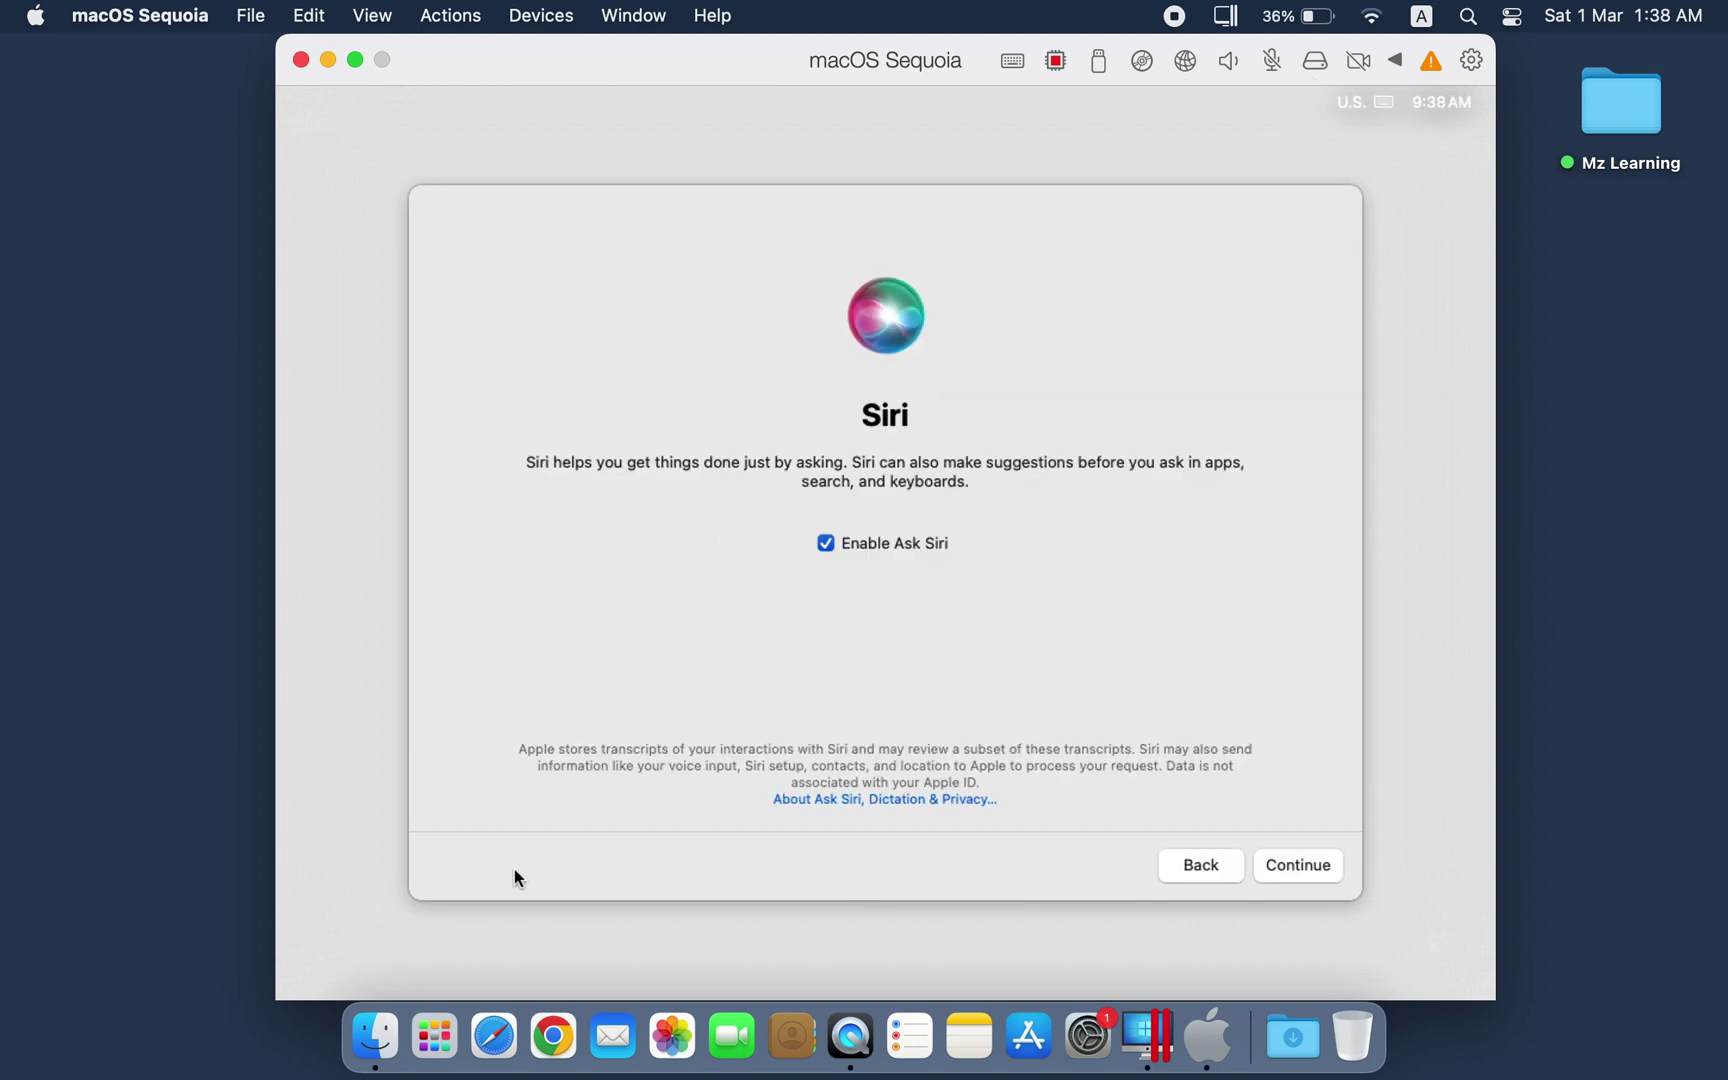
left_click(1295, 874)
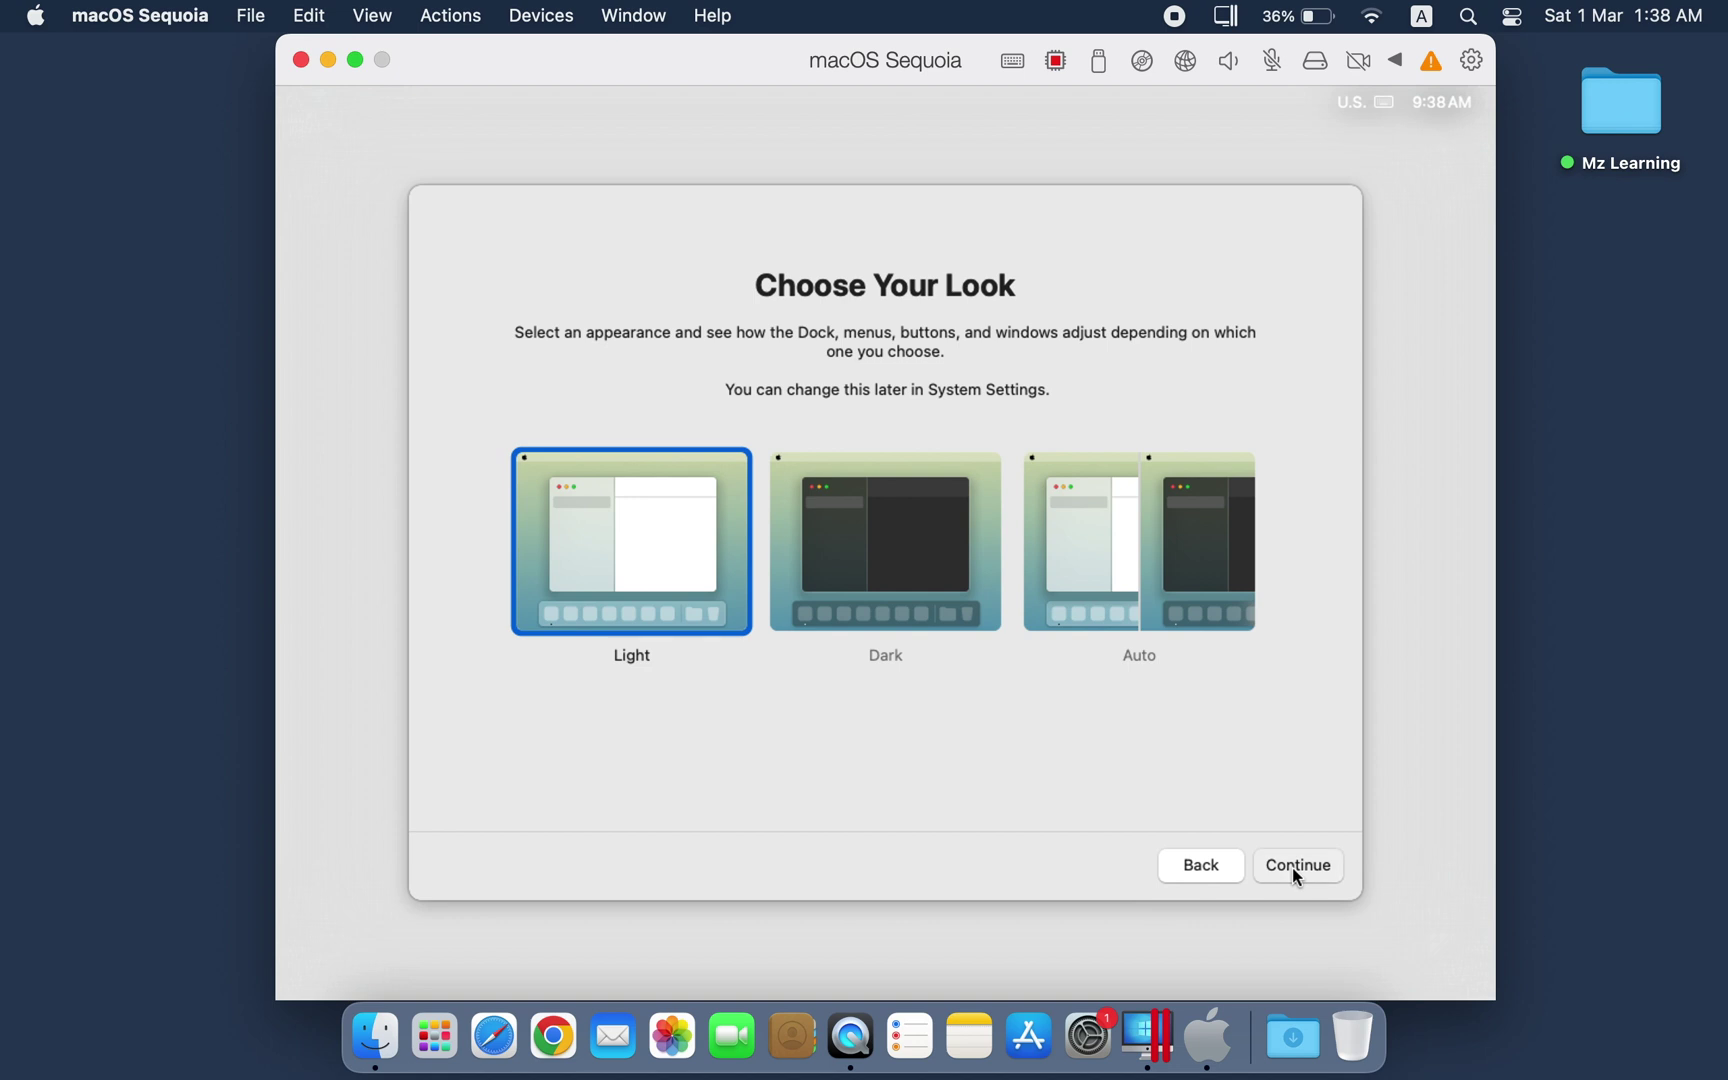
left_click(1294, 871)
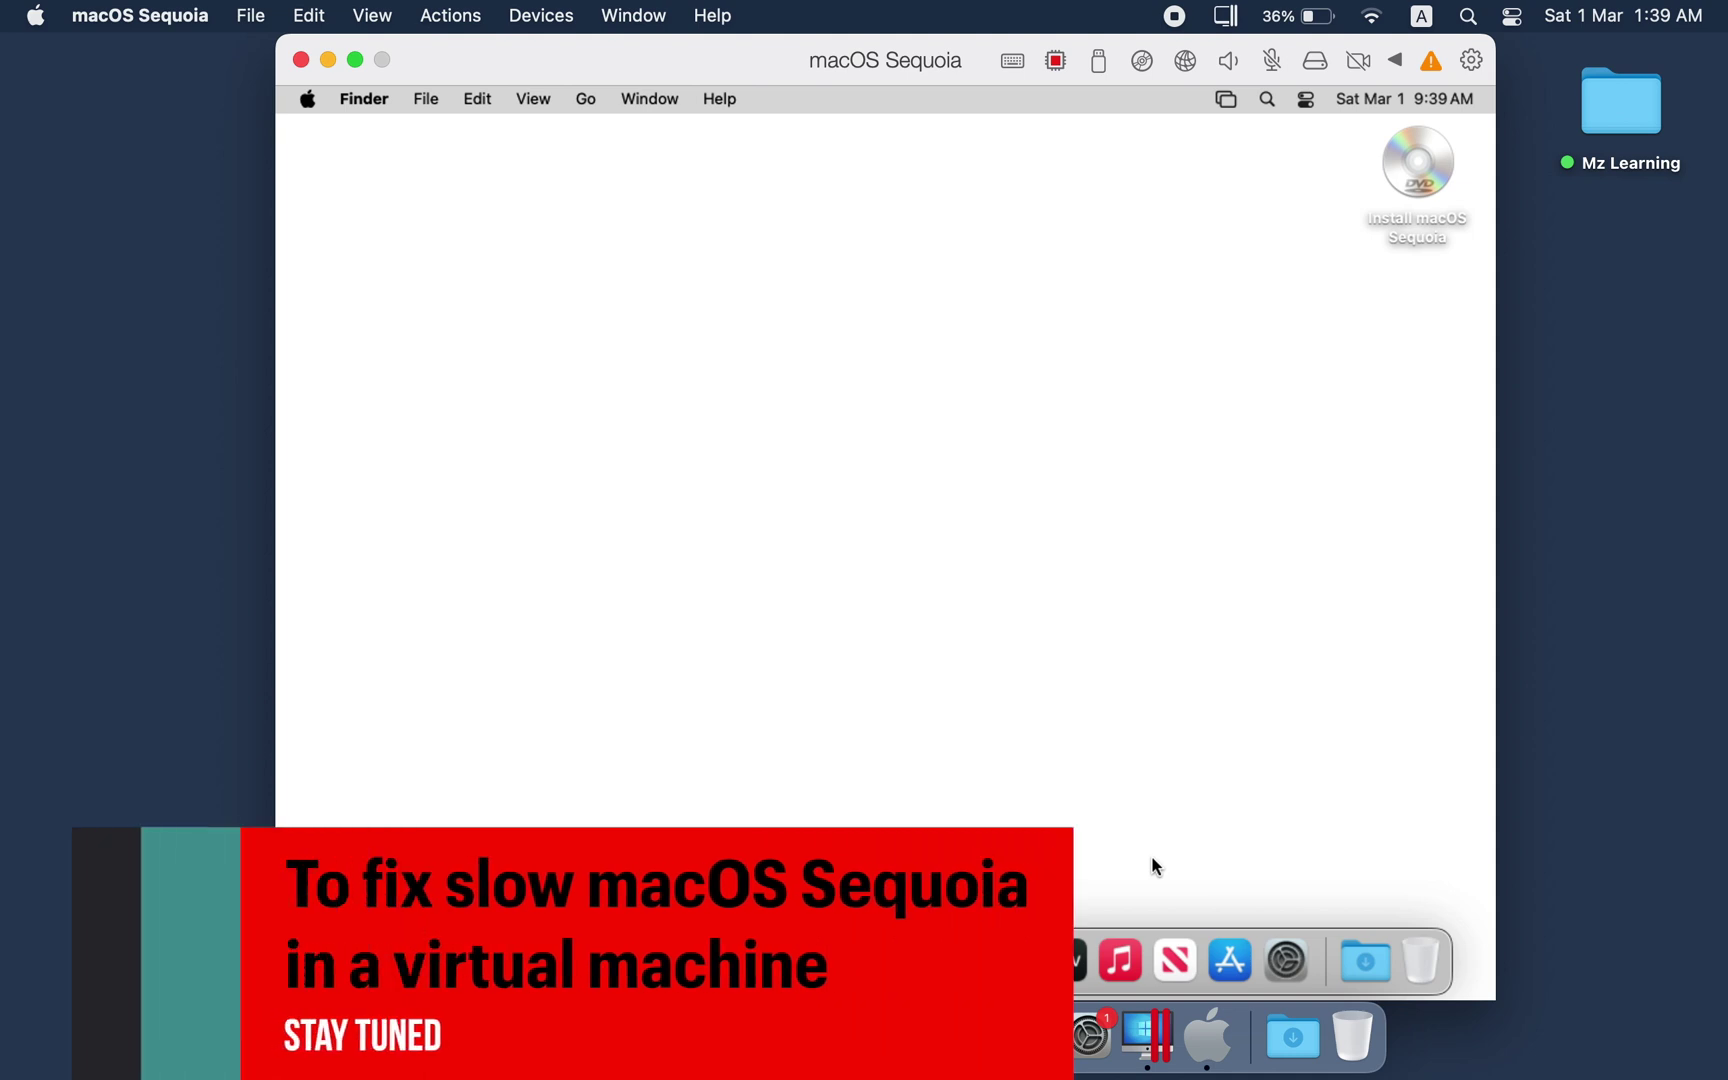
Step: Compare the guest's and host's About This Mac windows side by side, then close both
left_click(302, 97)
left_click(309, 108)
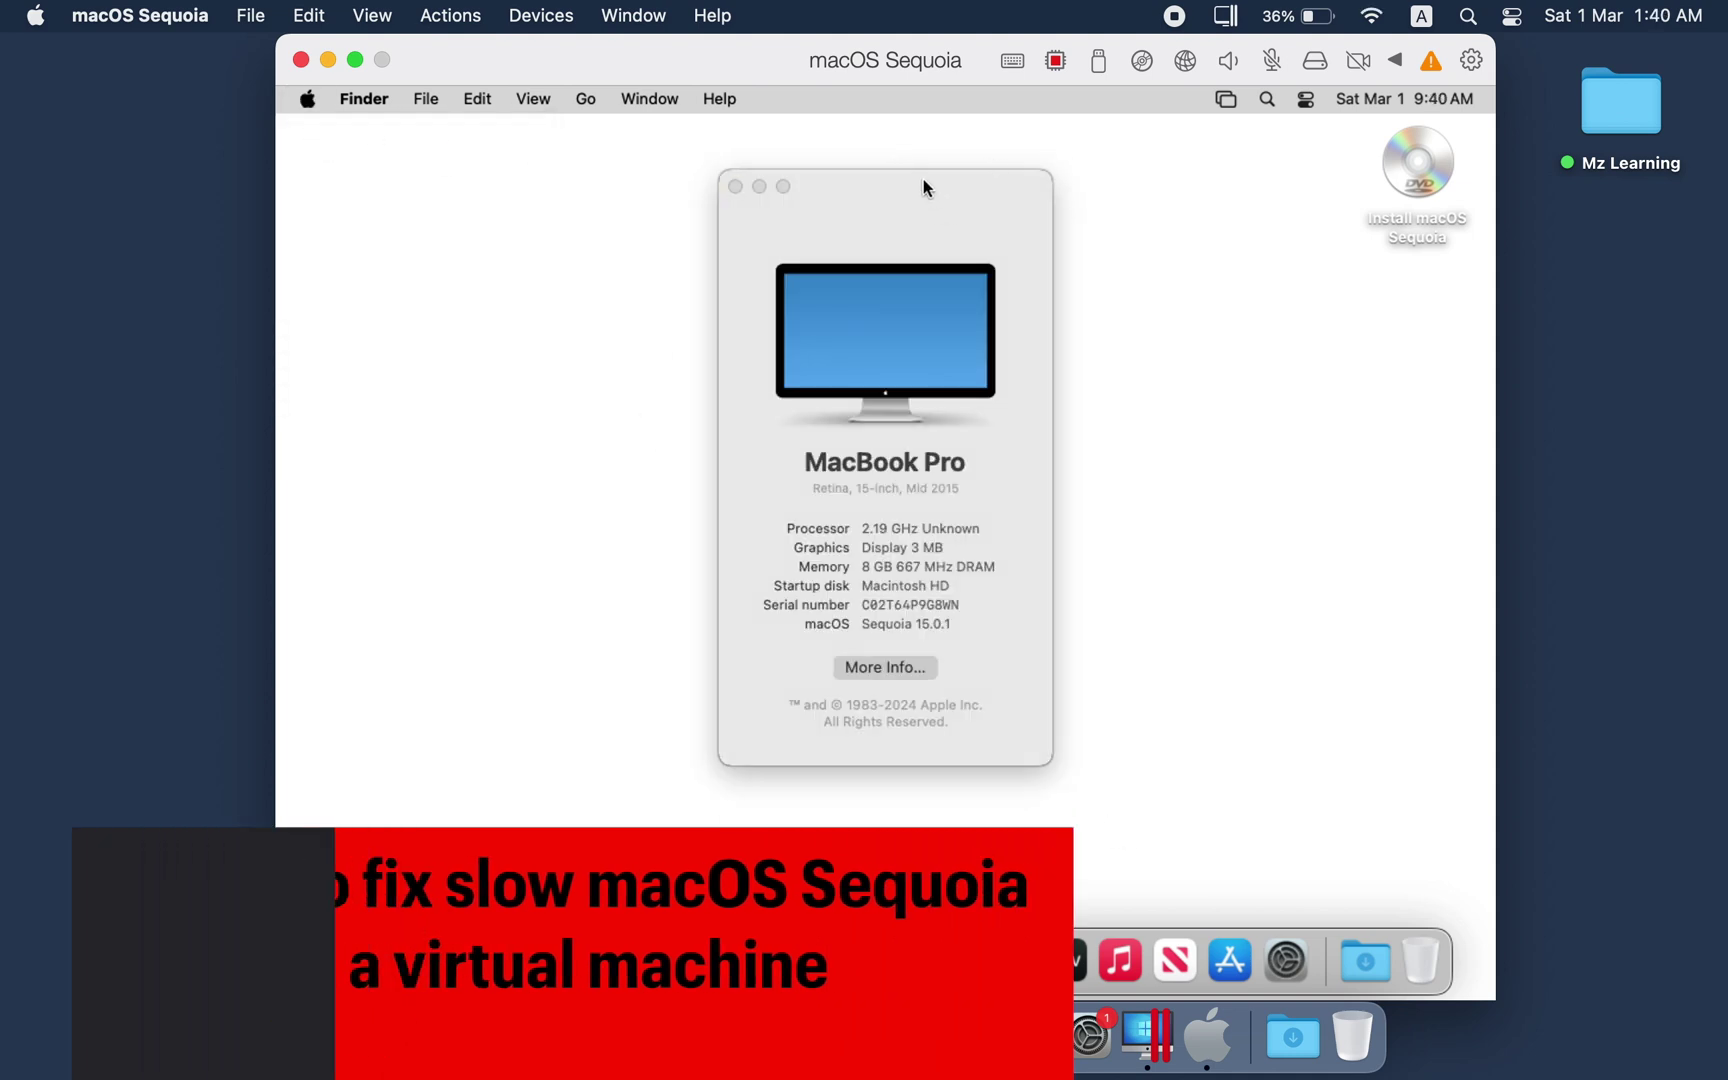
key("ctrl+Up")
left_click(462, 338)
left_click_drag(628, 220, 1168, 272)
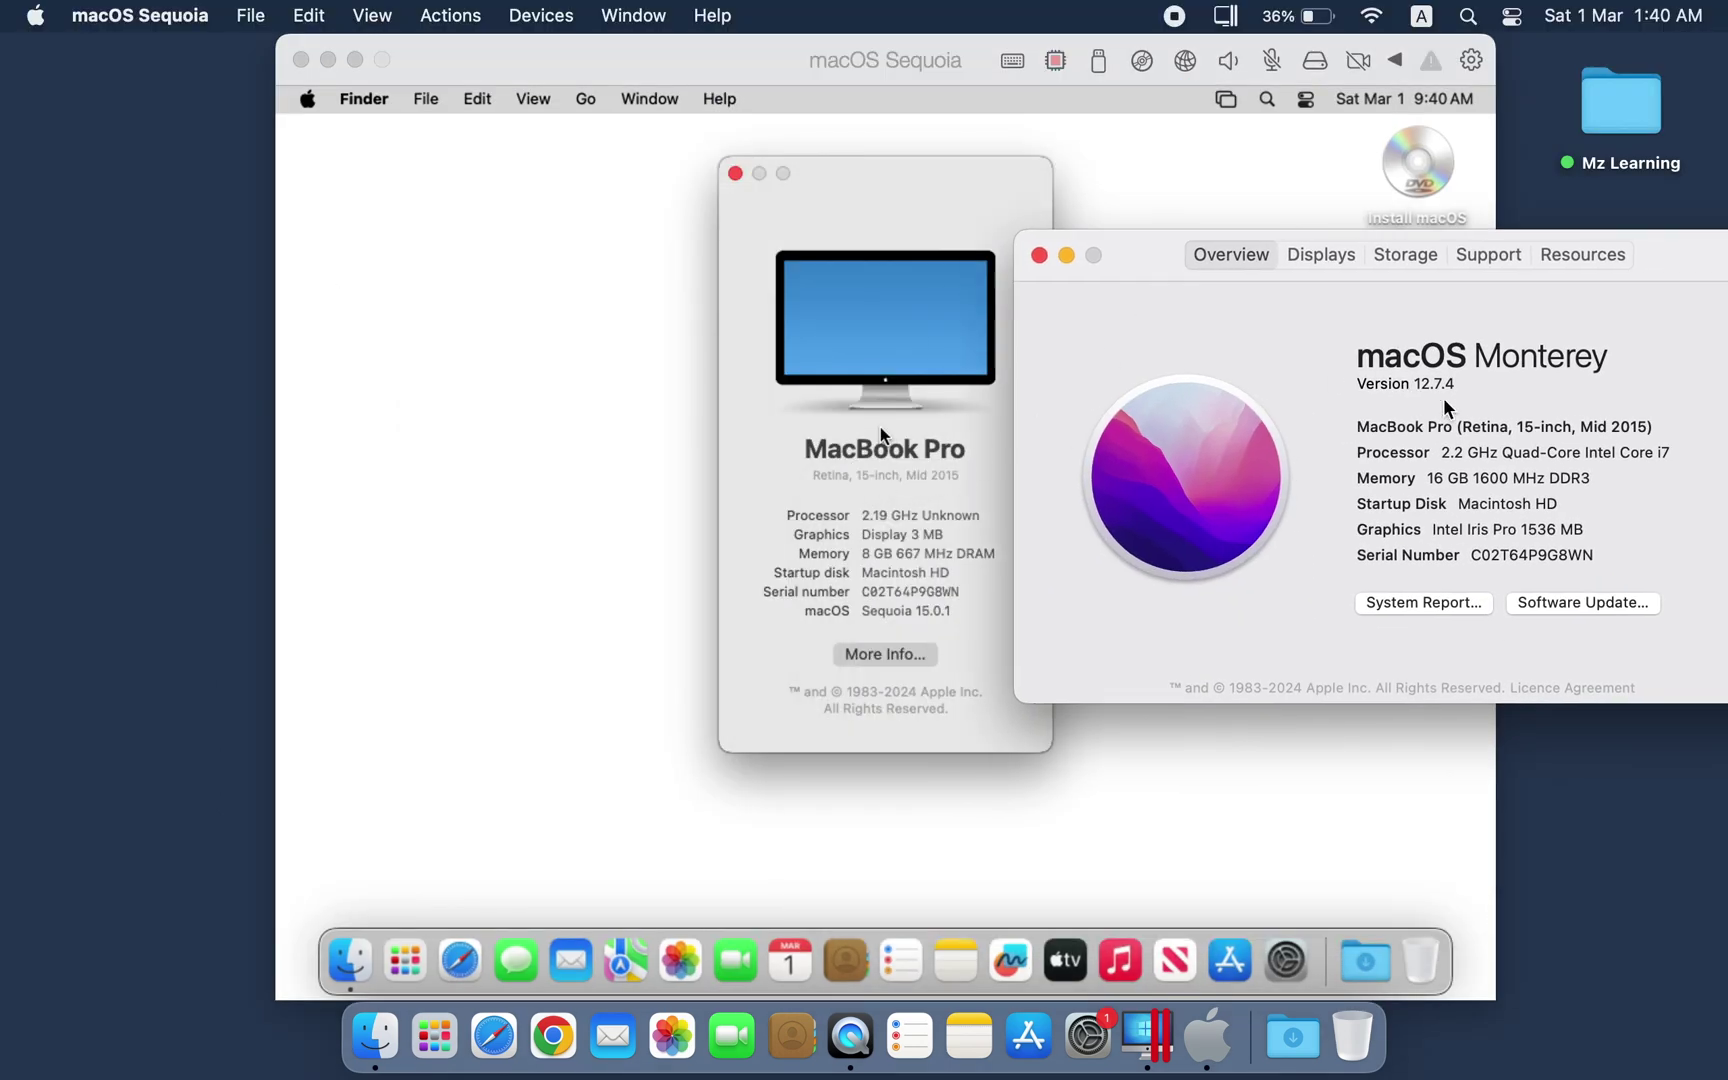
left_click_drag(1513, 428, 1660, 440)
left_click(1039, 255)
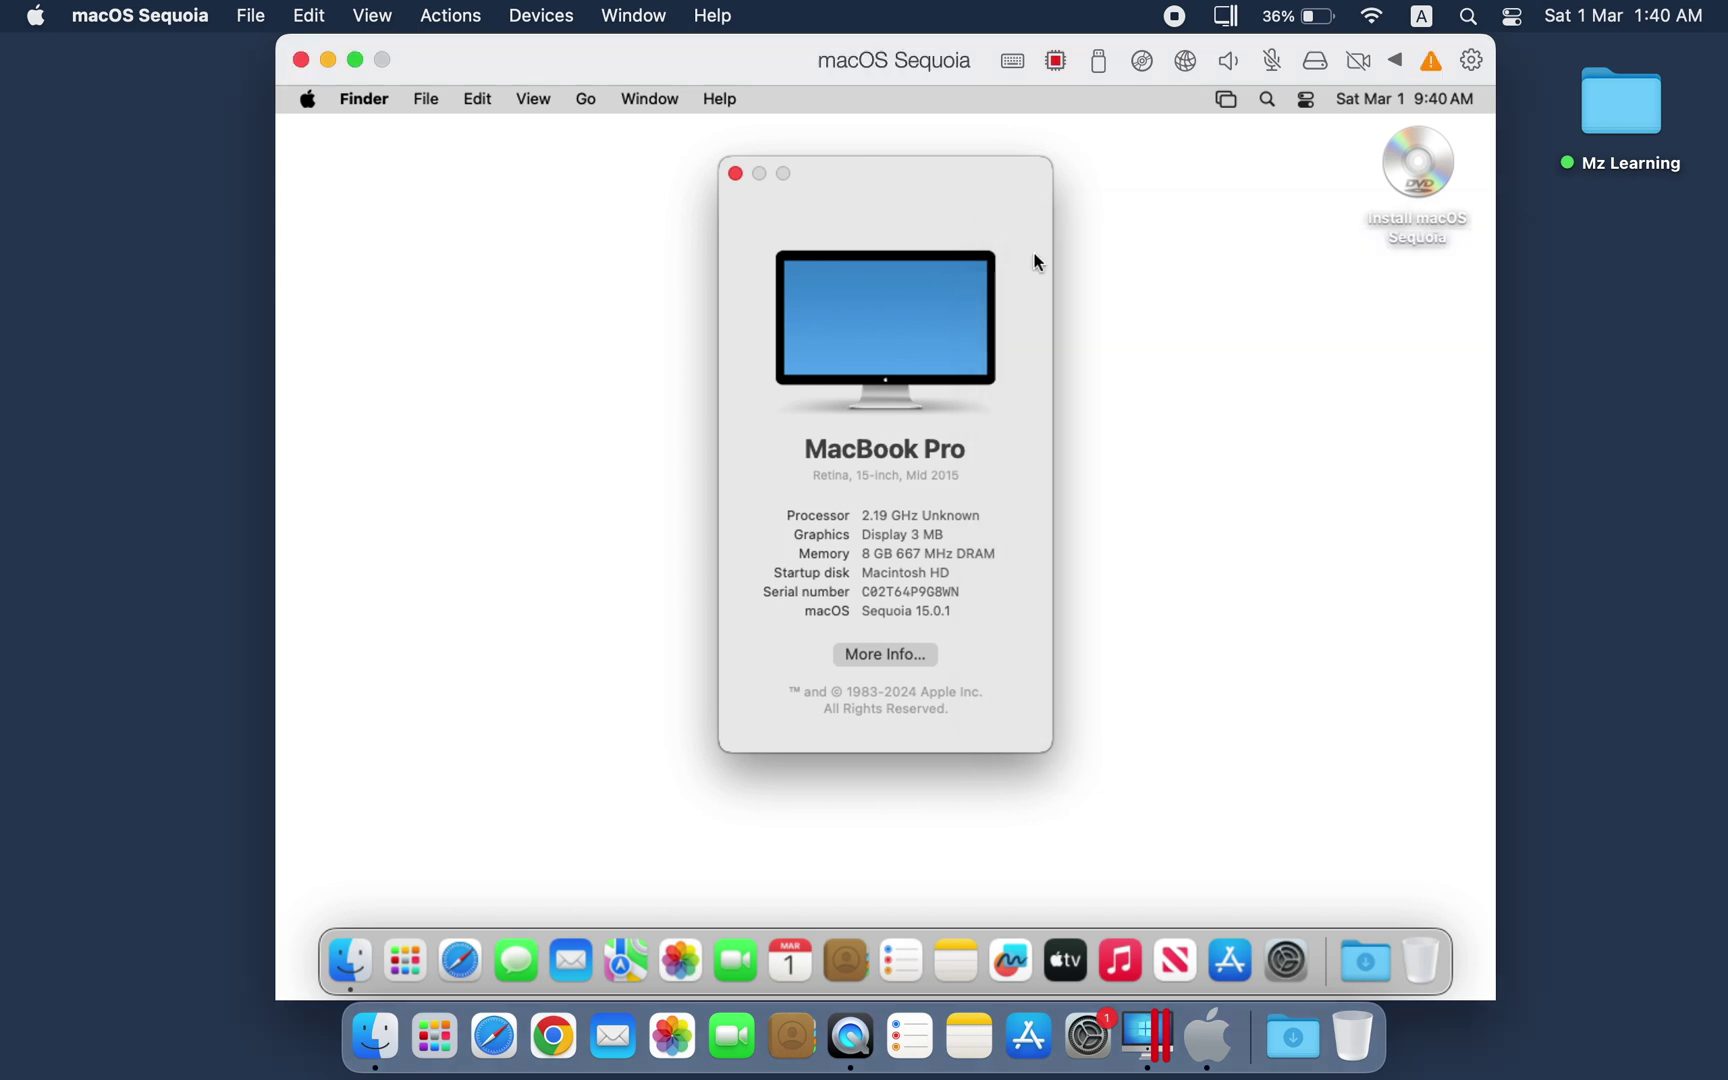
left_click(735, 173)
Step: Start Parallels Tools installation, eject the Install macOS Sequoia disc, and launch the Tools installer
left_click(1432, 60)
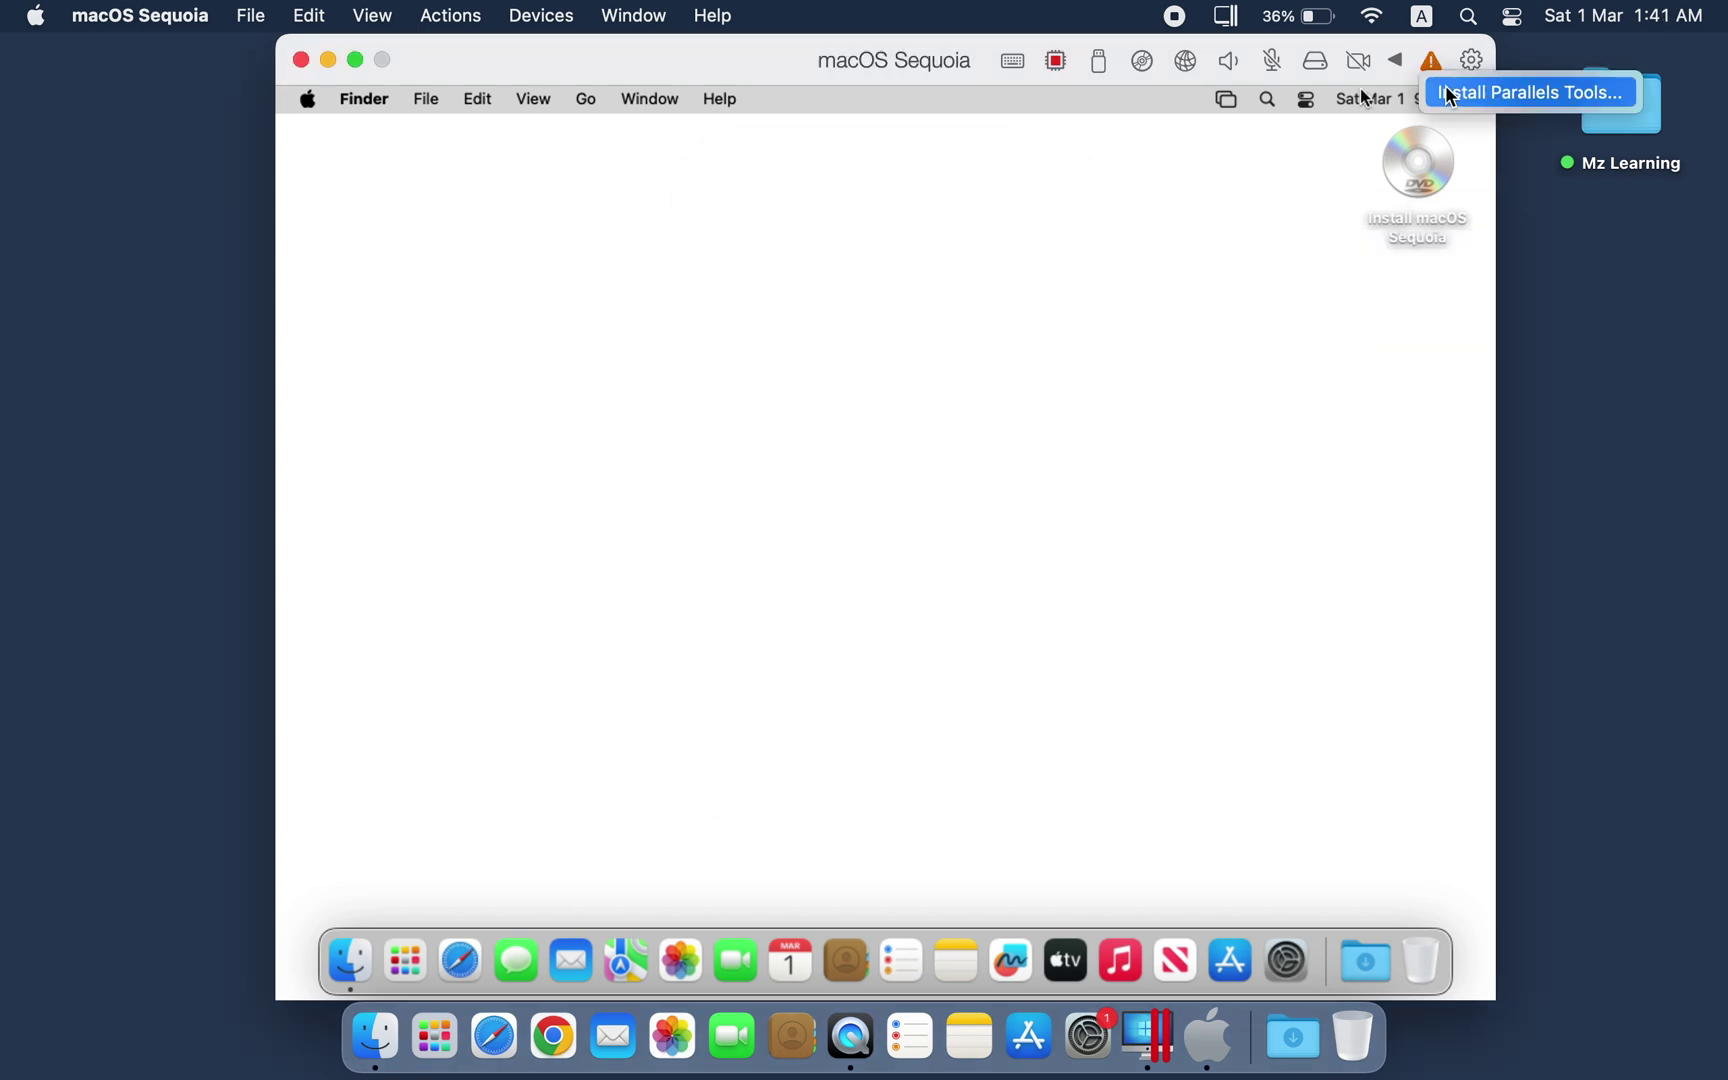
left_click(1445, 93)
left_click(1134, 598)
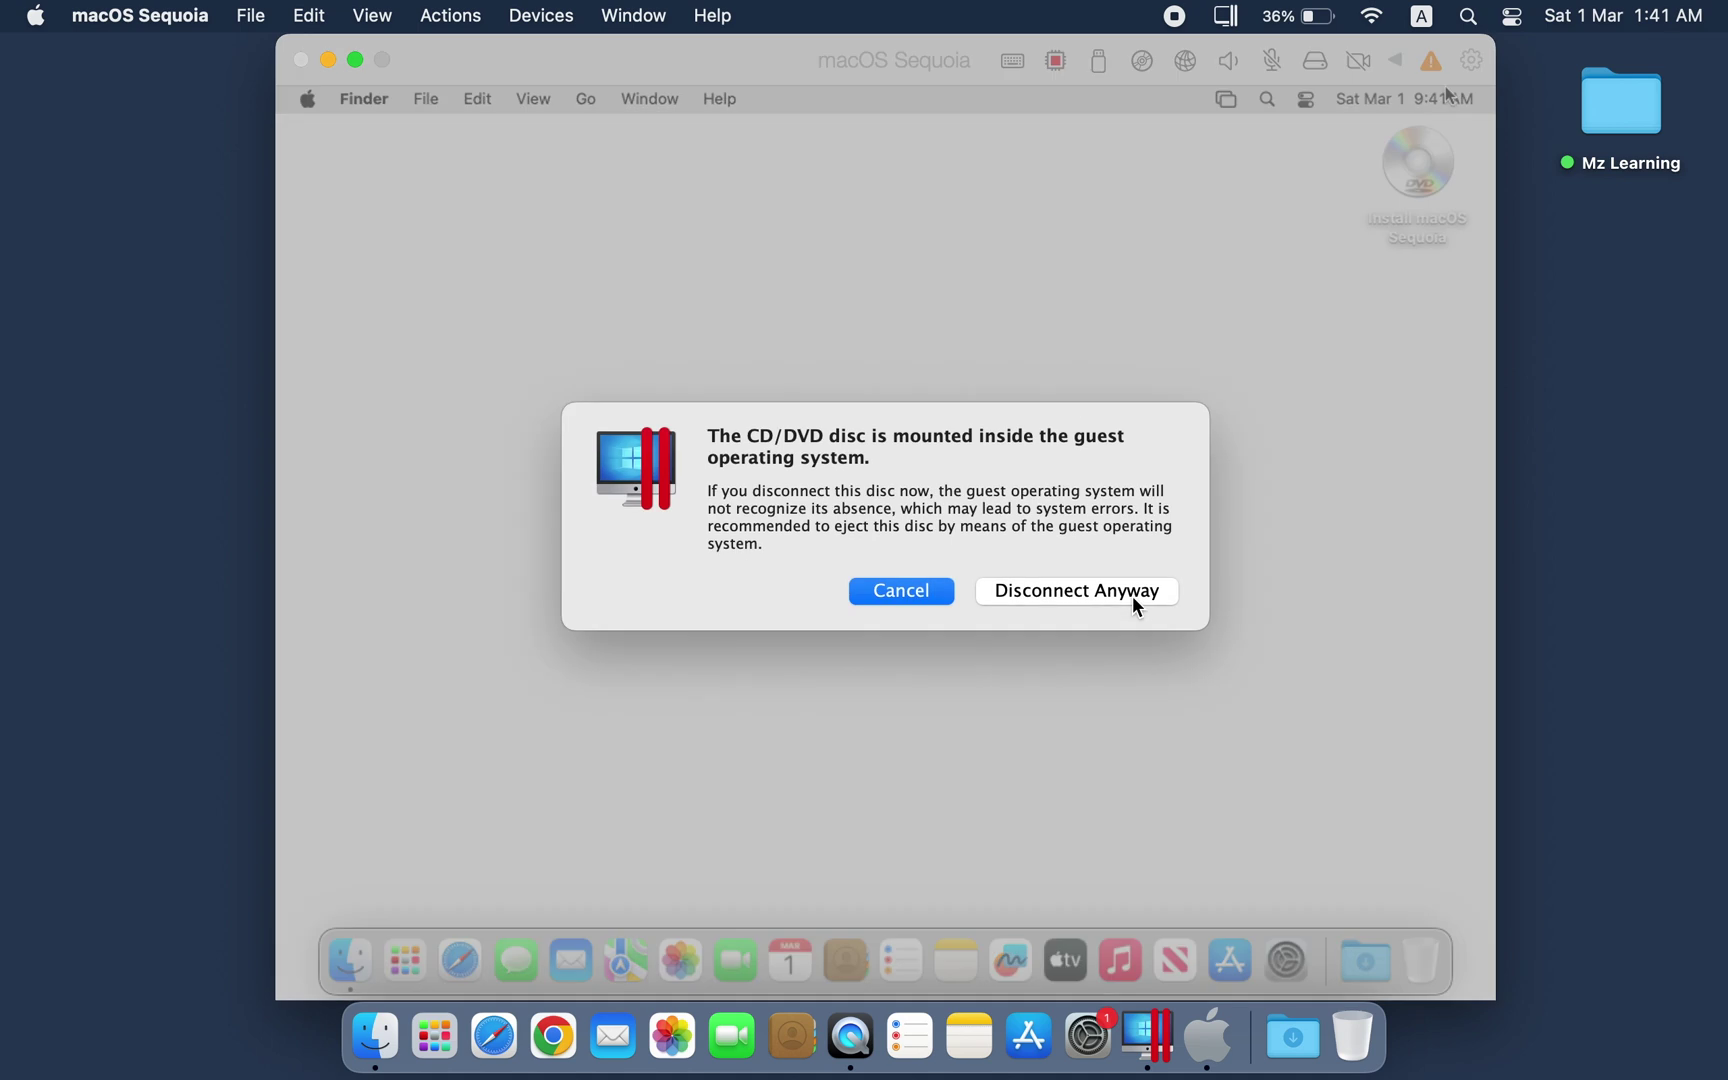
left_click(1134, 598)
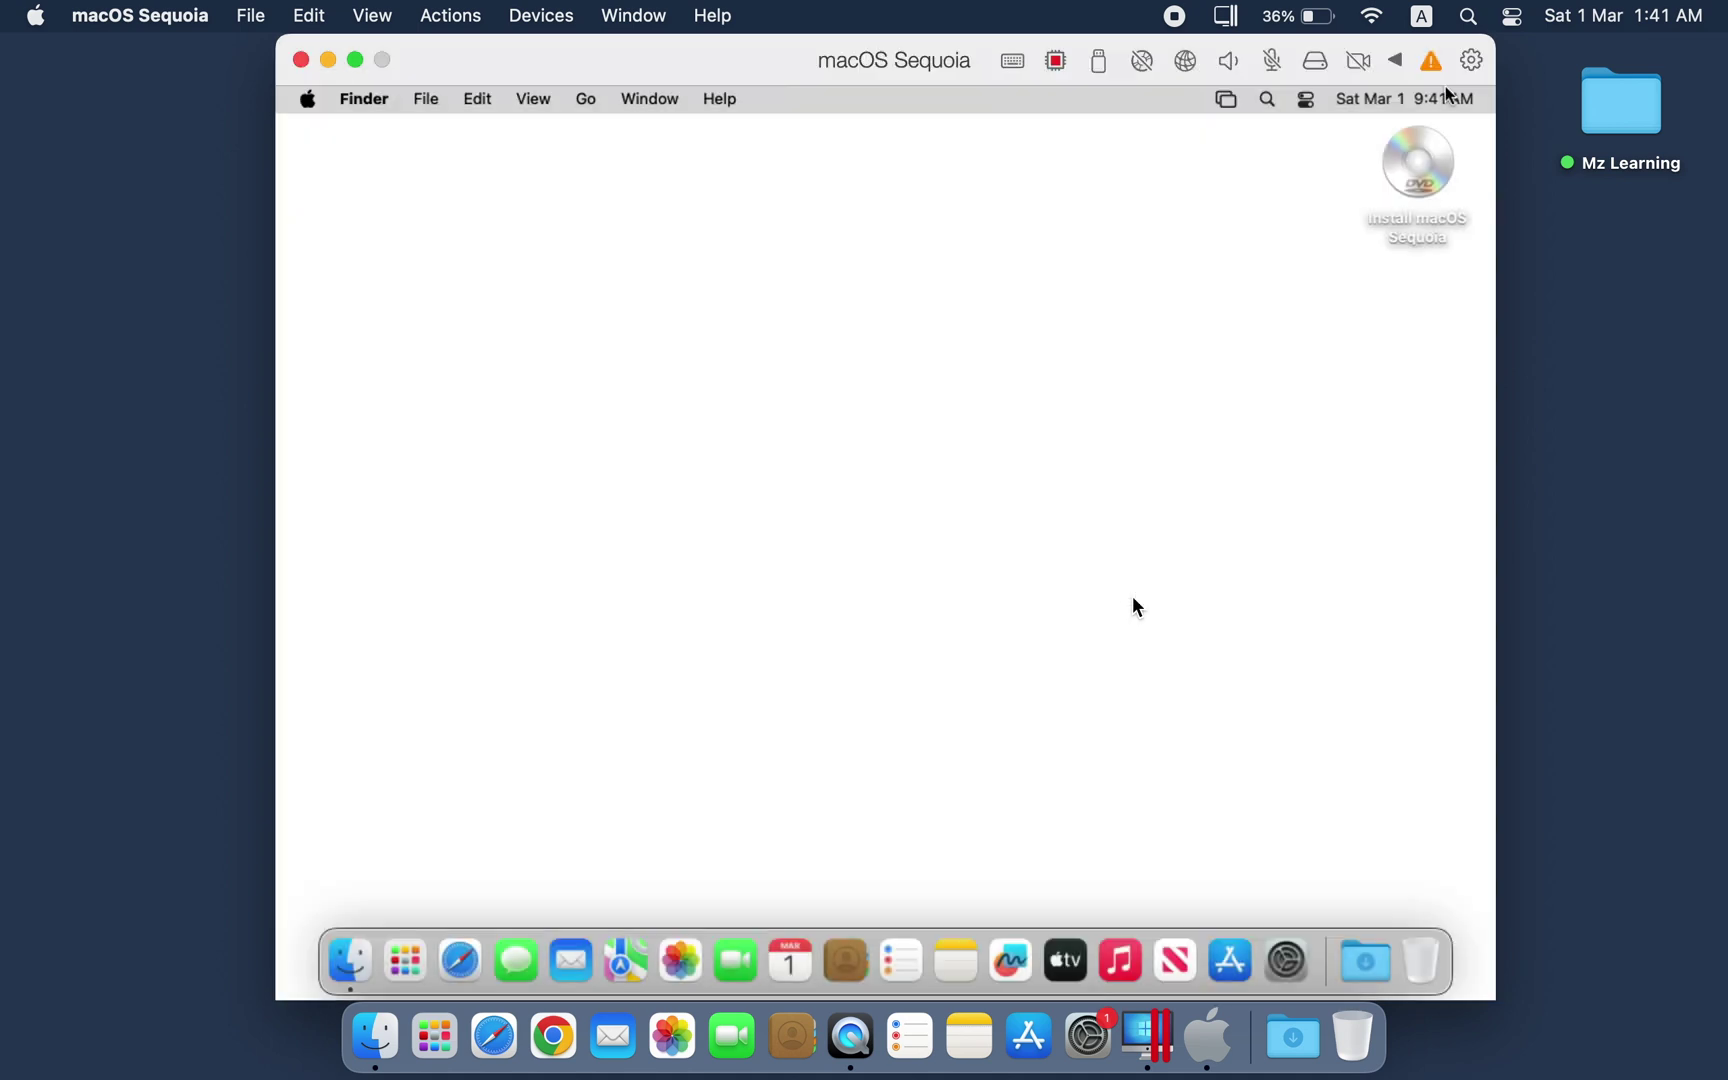
right_click(1401, 168)
left_click(1333, 218)
double_click(1399, 320)
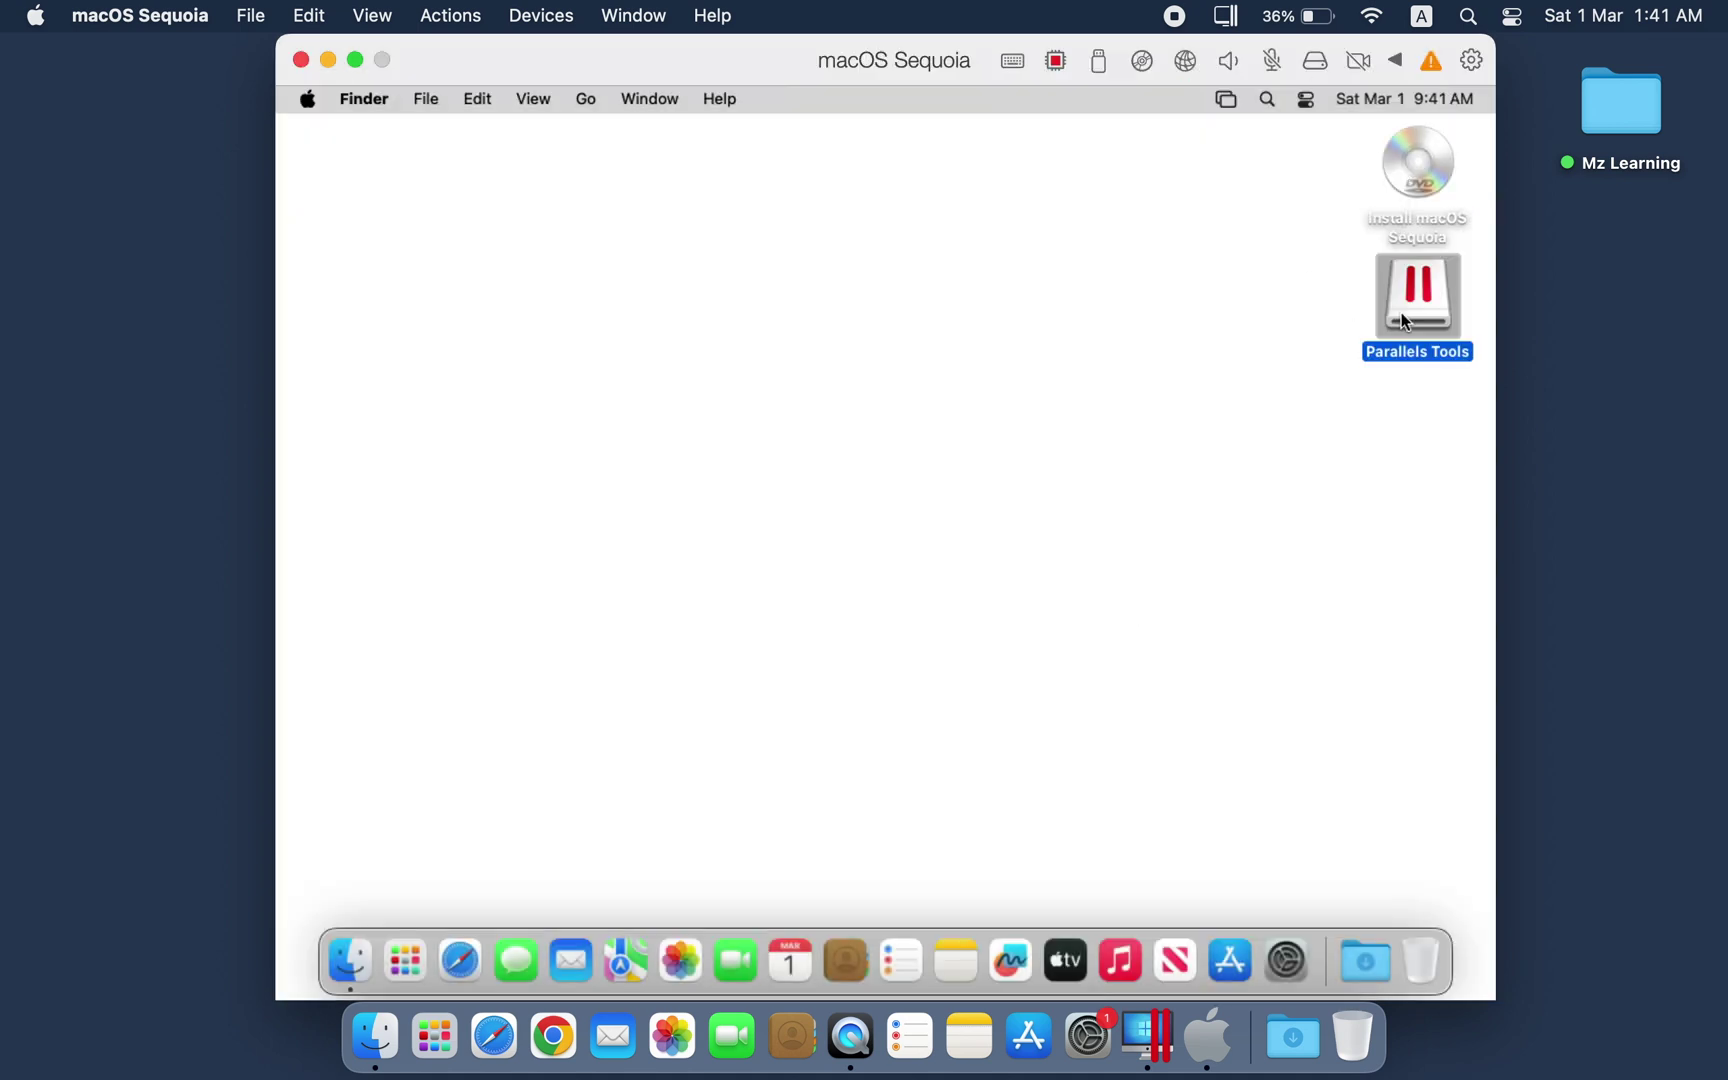
double_click(1145, 392)
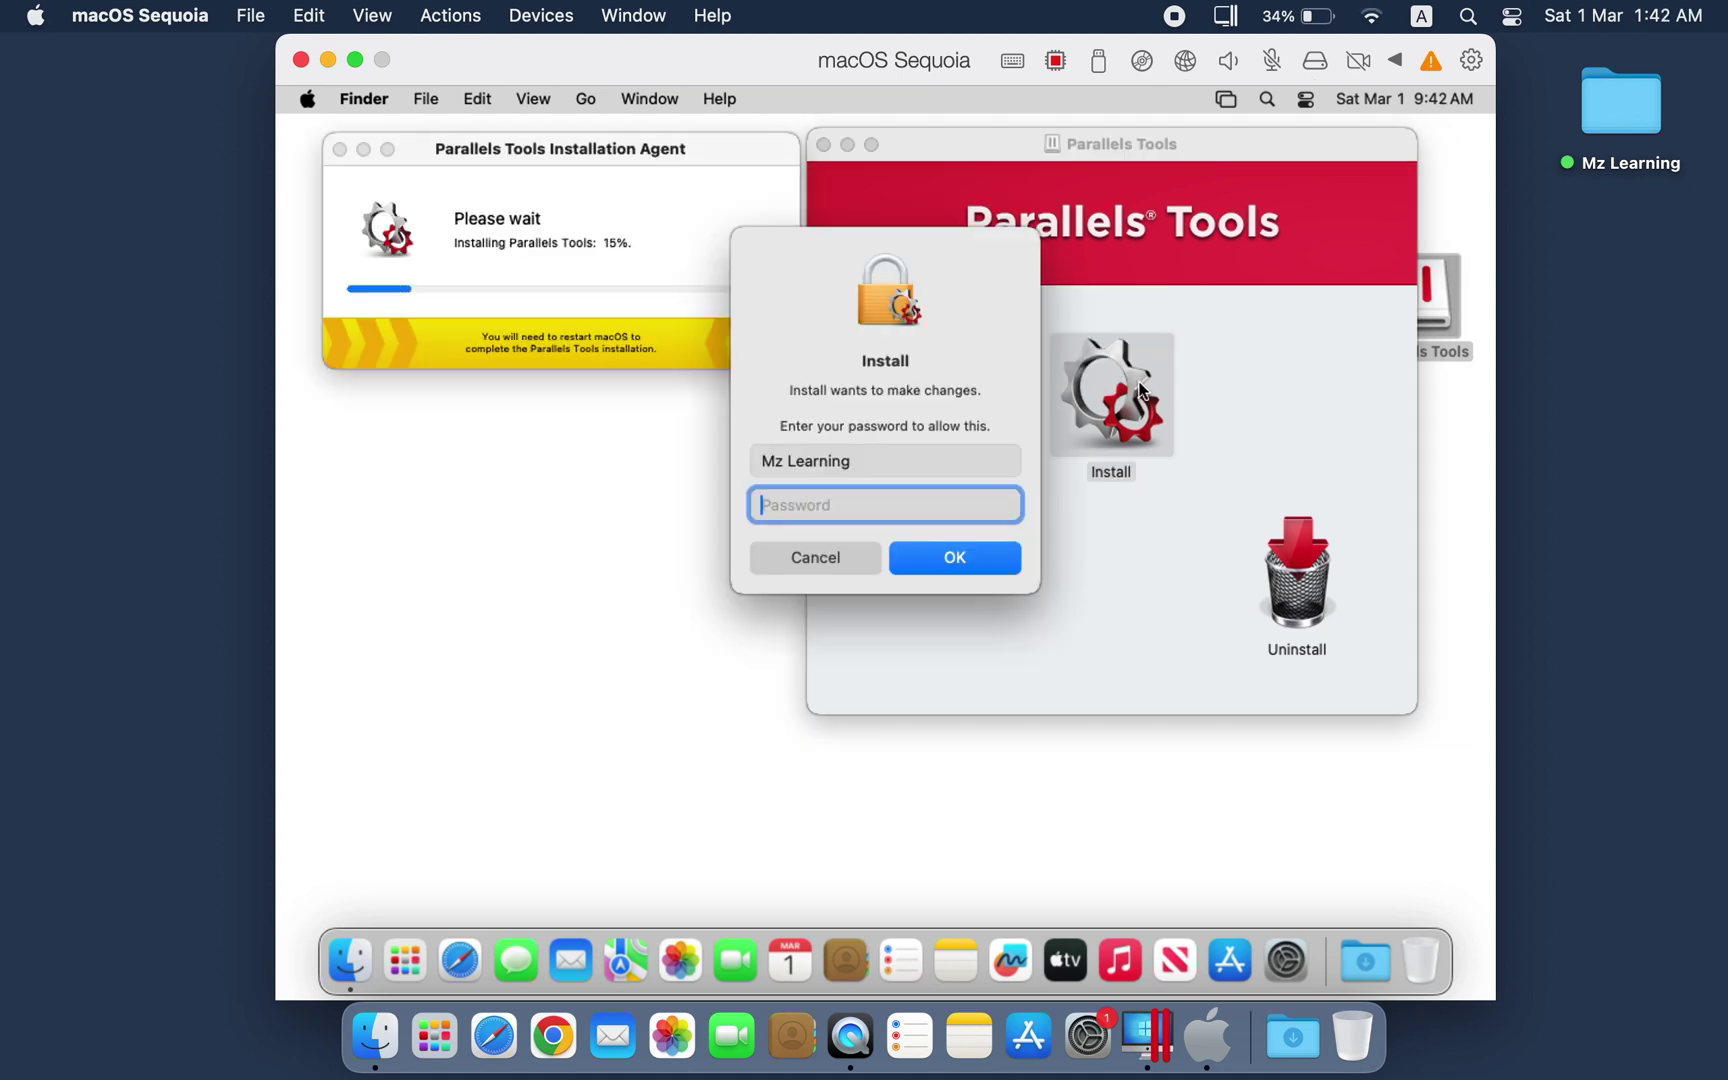
Step: Authorize the Parallels Tools install with the password and restart macOS to finish
type("•••")
key("Return")
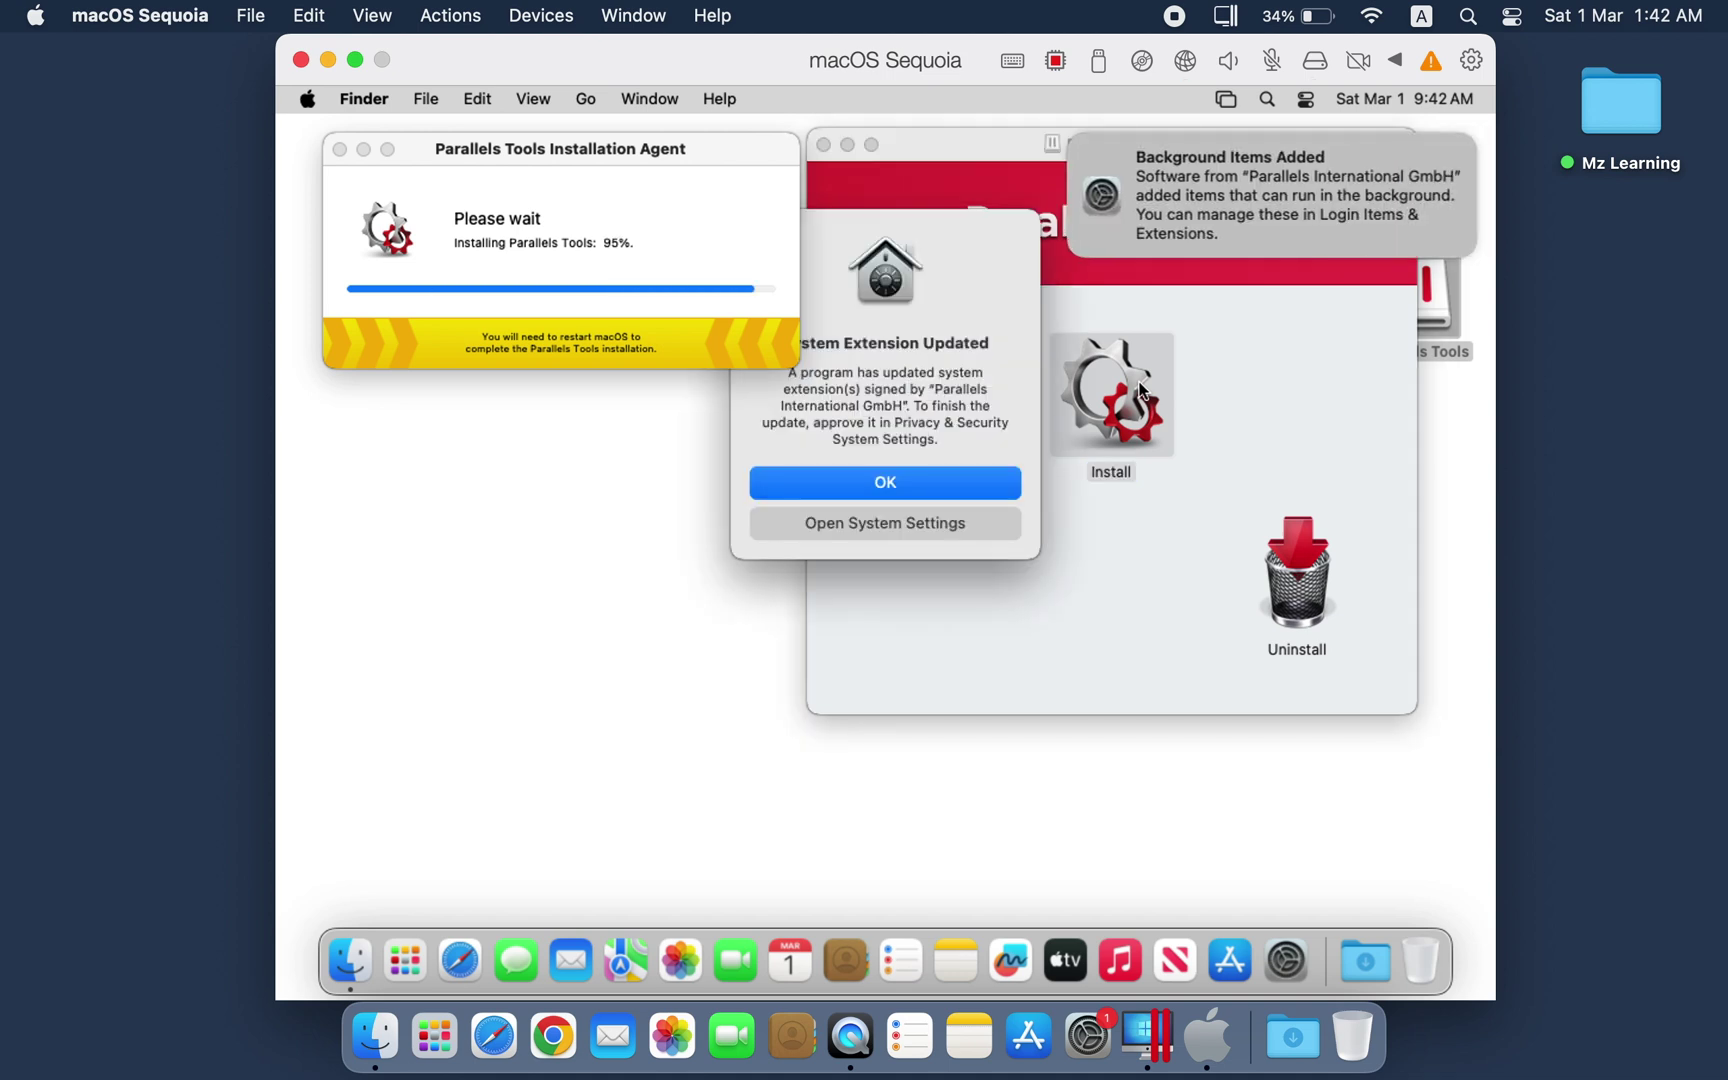
left_click(1004, 489)
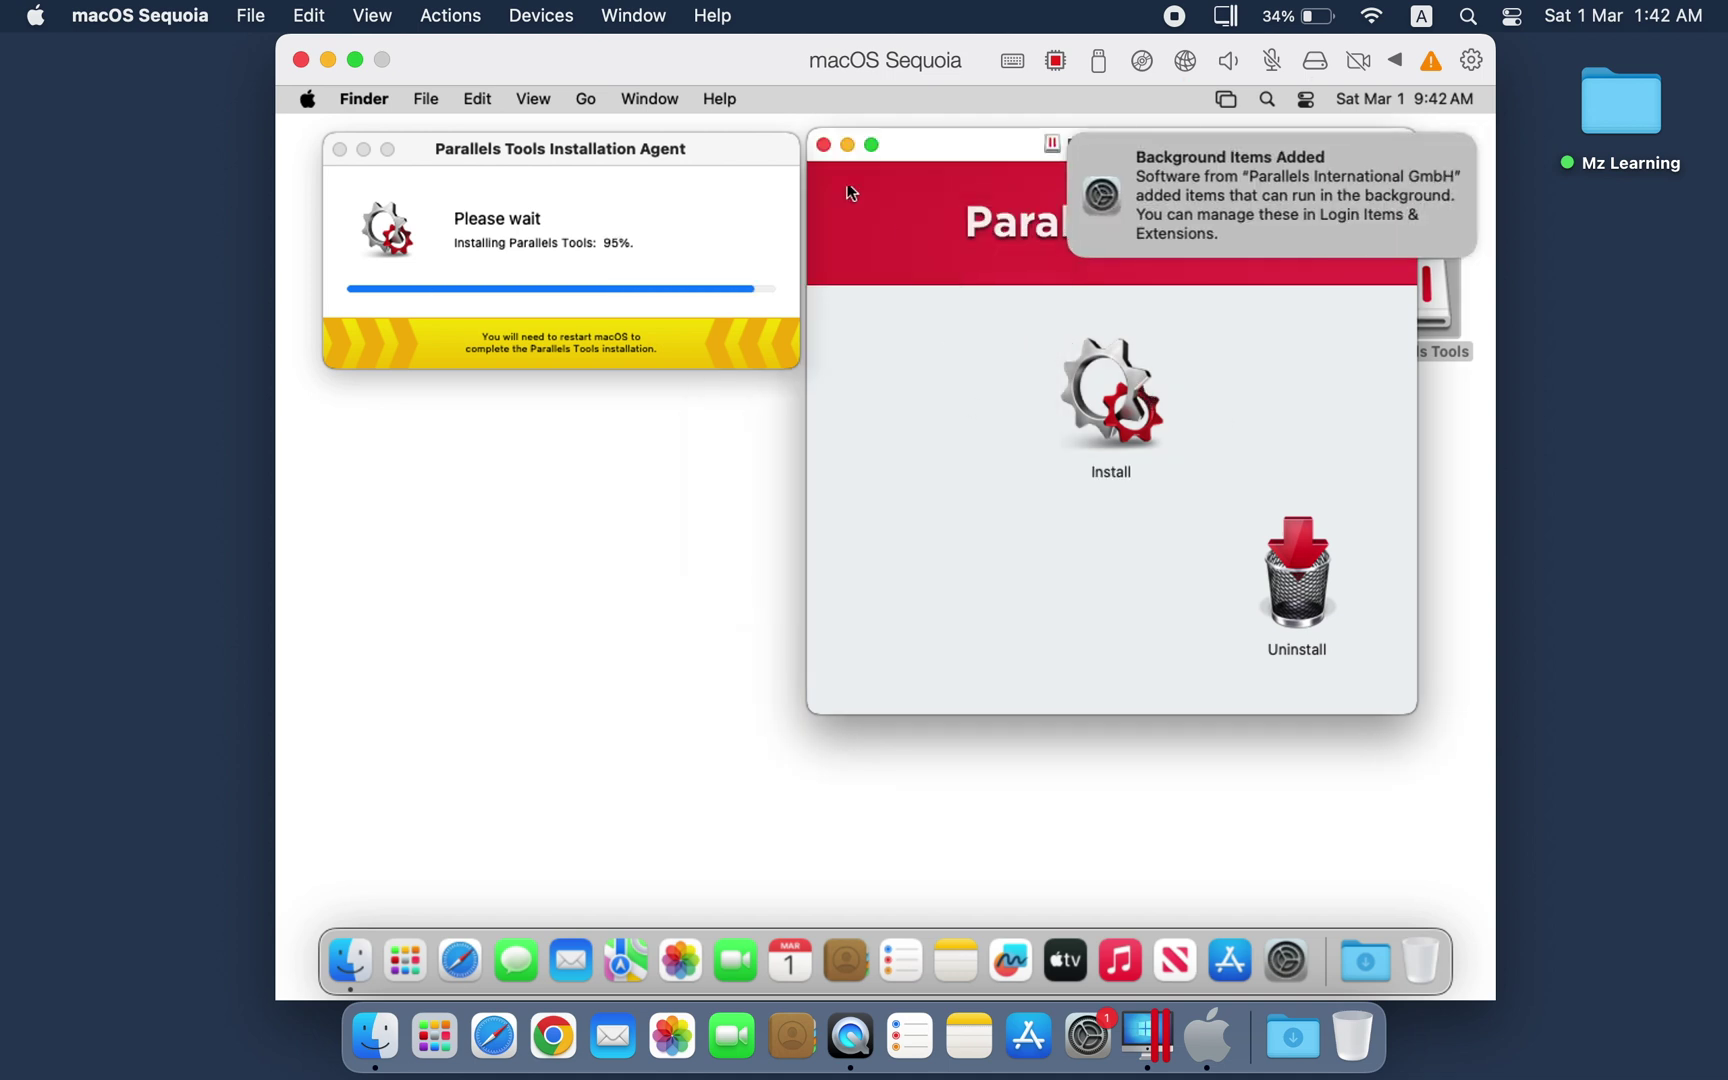
left_click(826, 147)
left_click(616, 350)
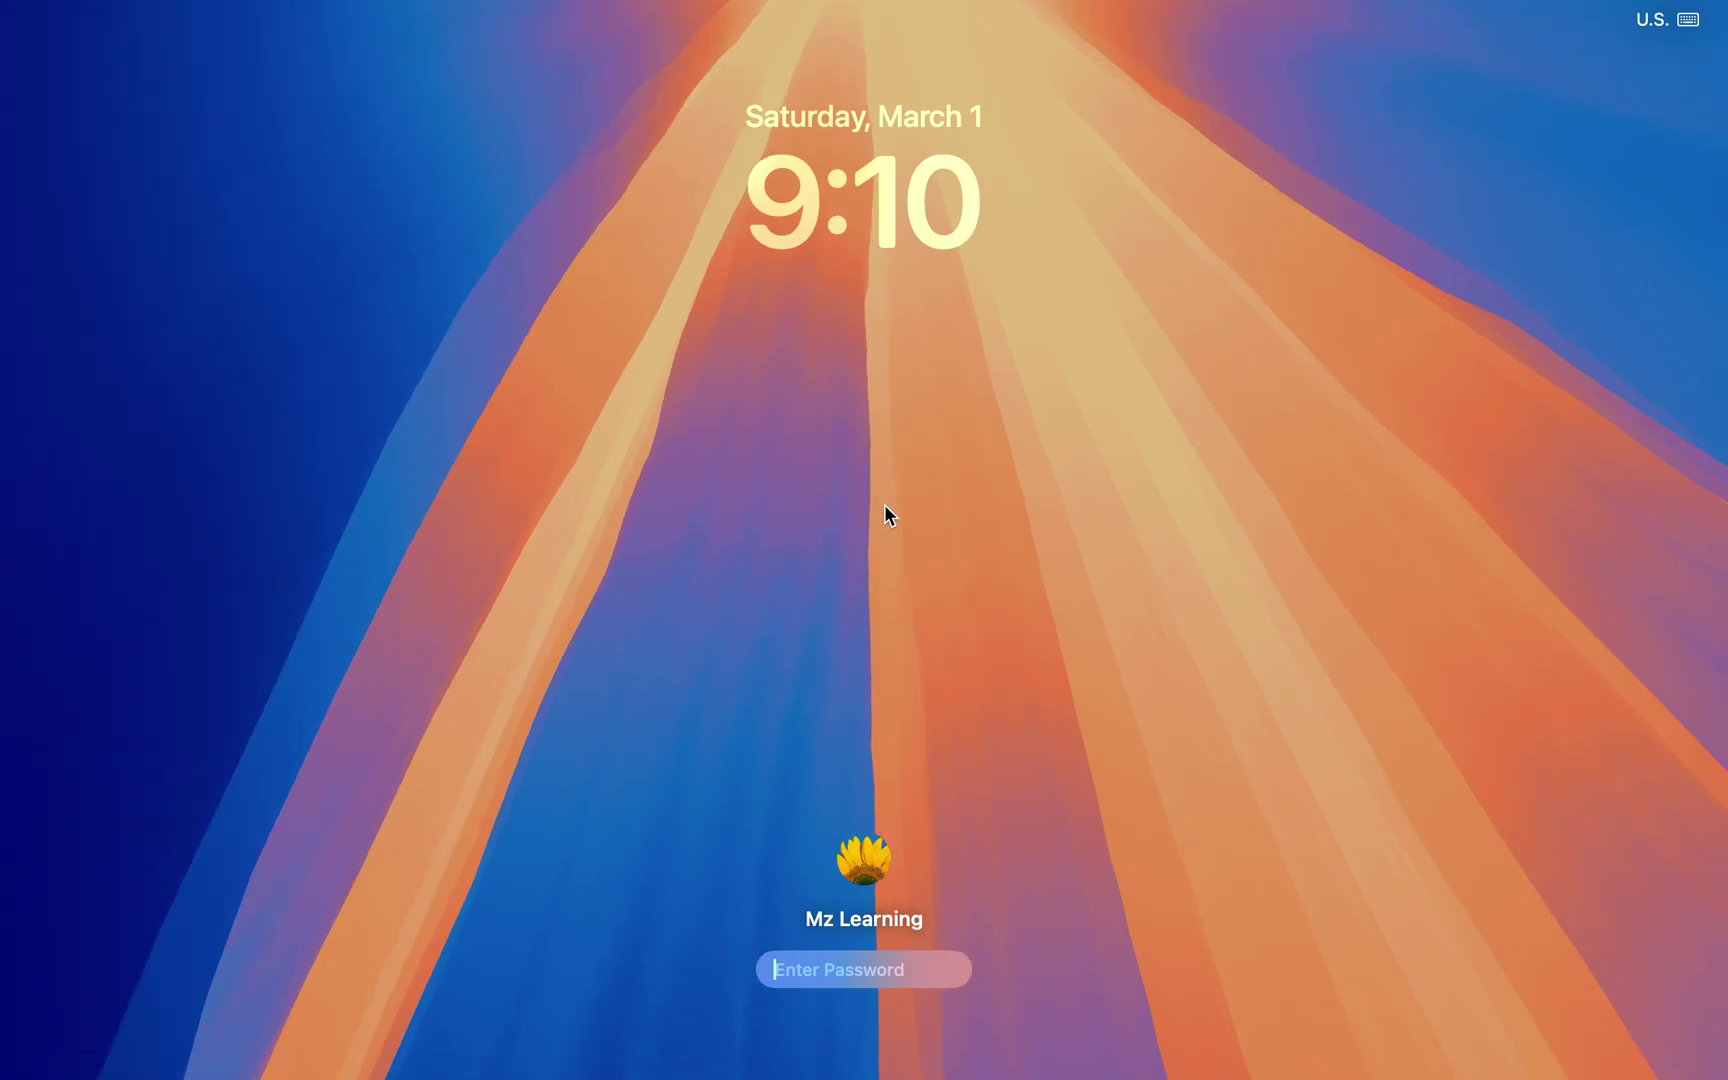
Step: Sign in to the guest account with its password at the login screen
type("•••••••")
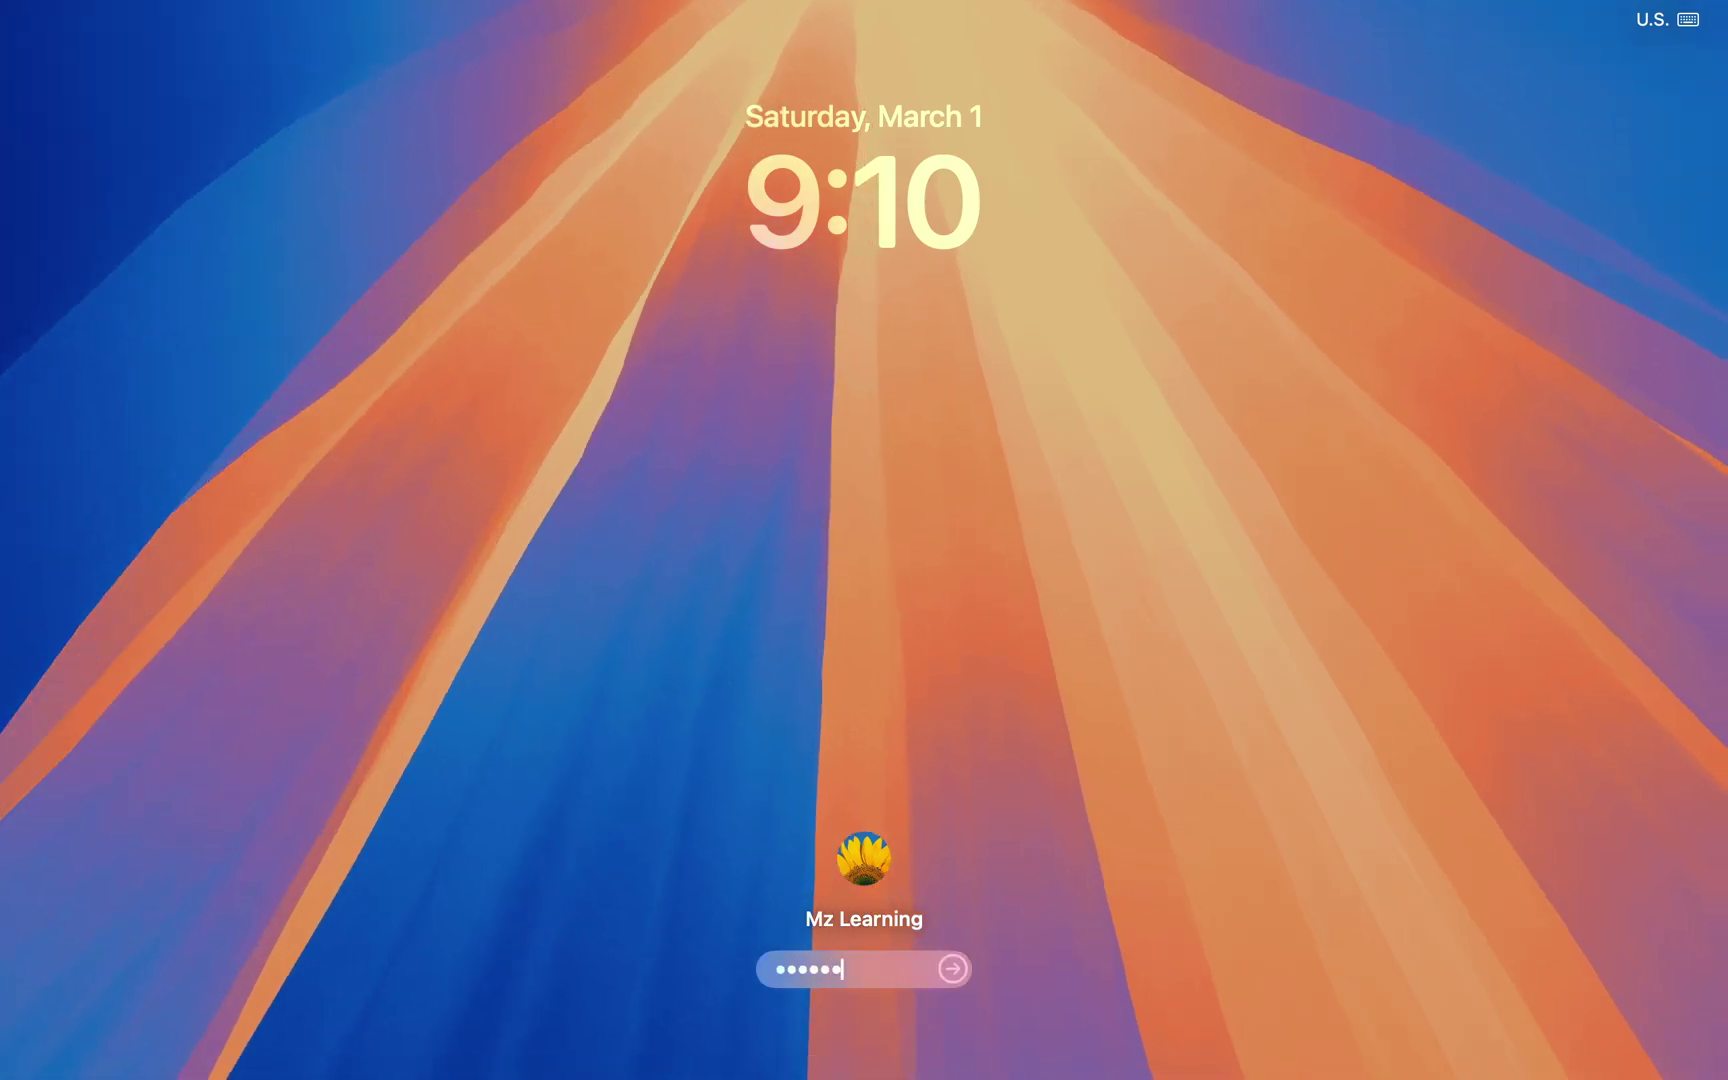
key("Return")
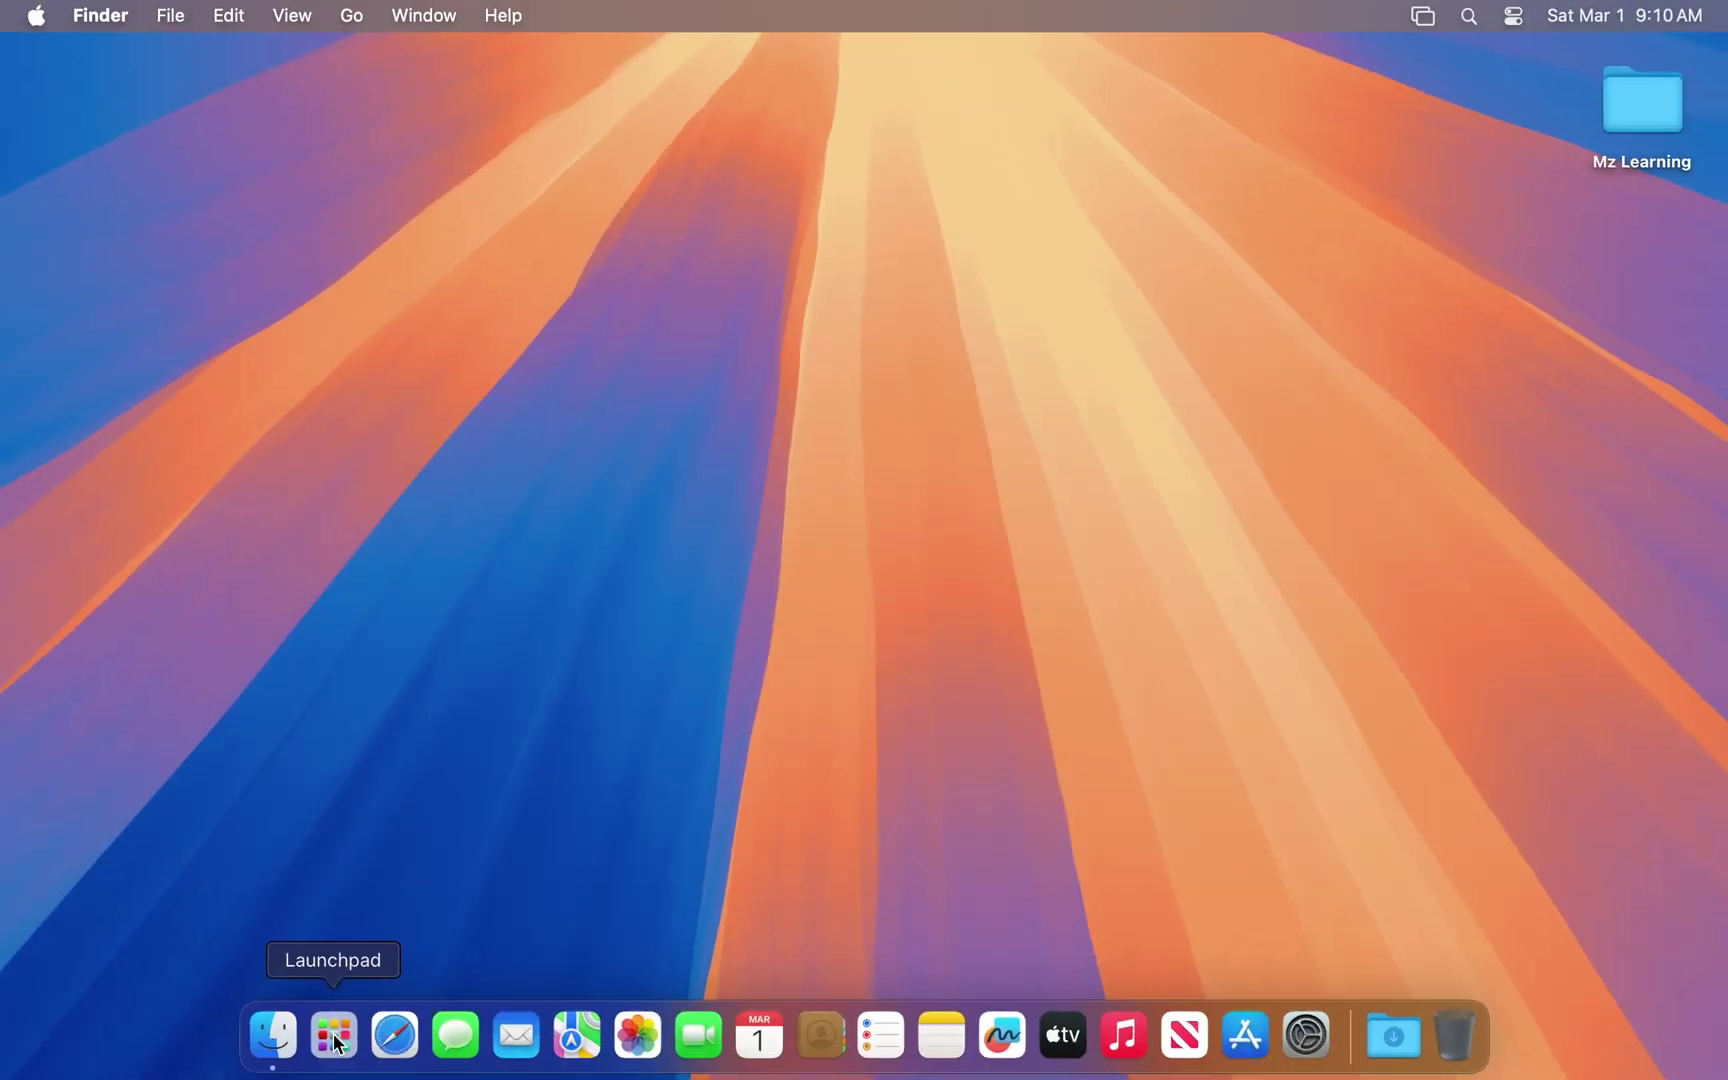
Step: Open and close the Launchpad app overview twice
left_click(338, 1045)
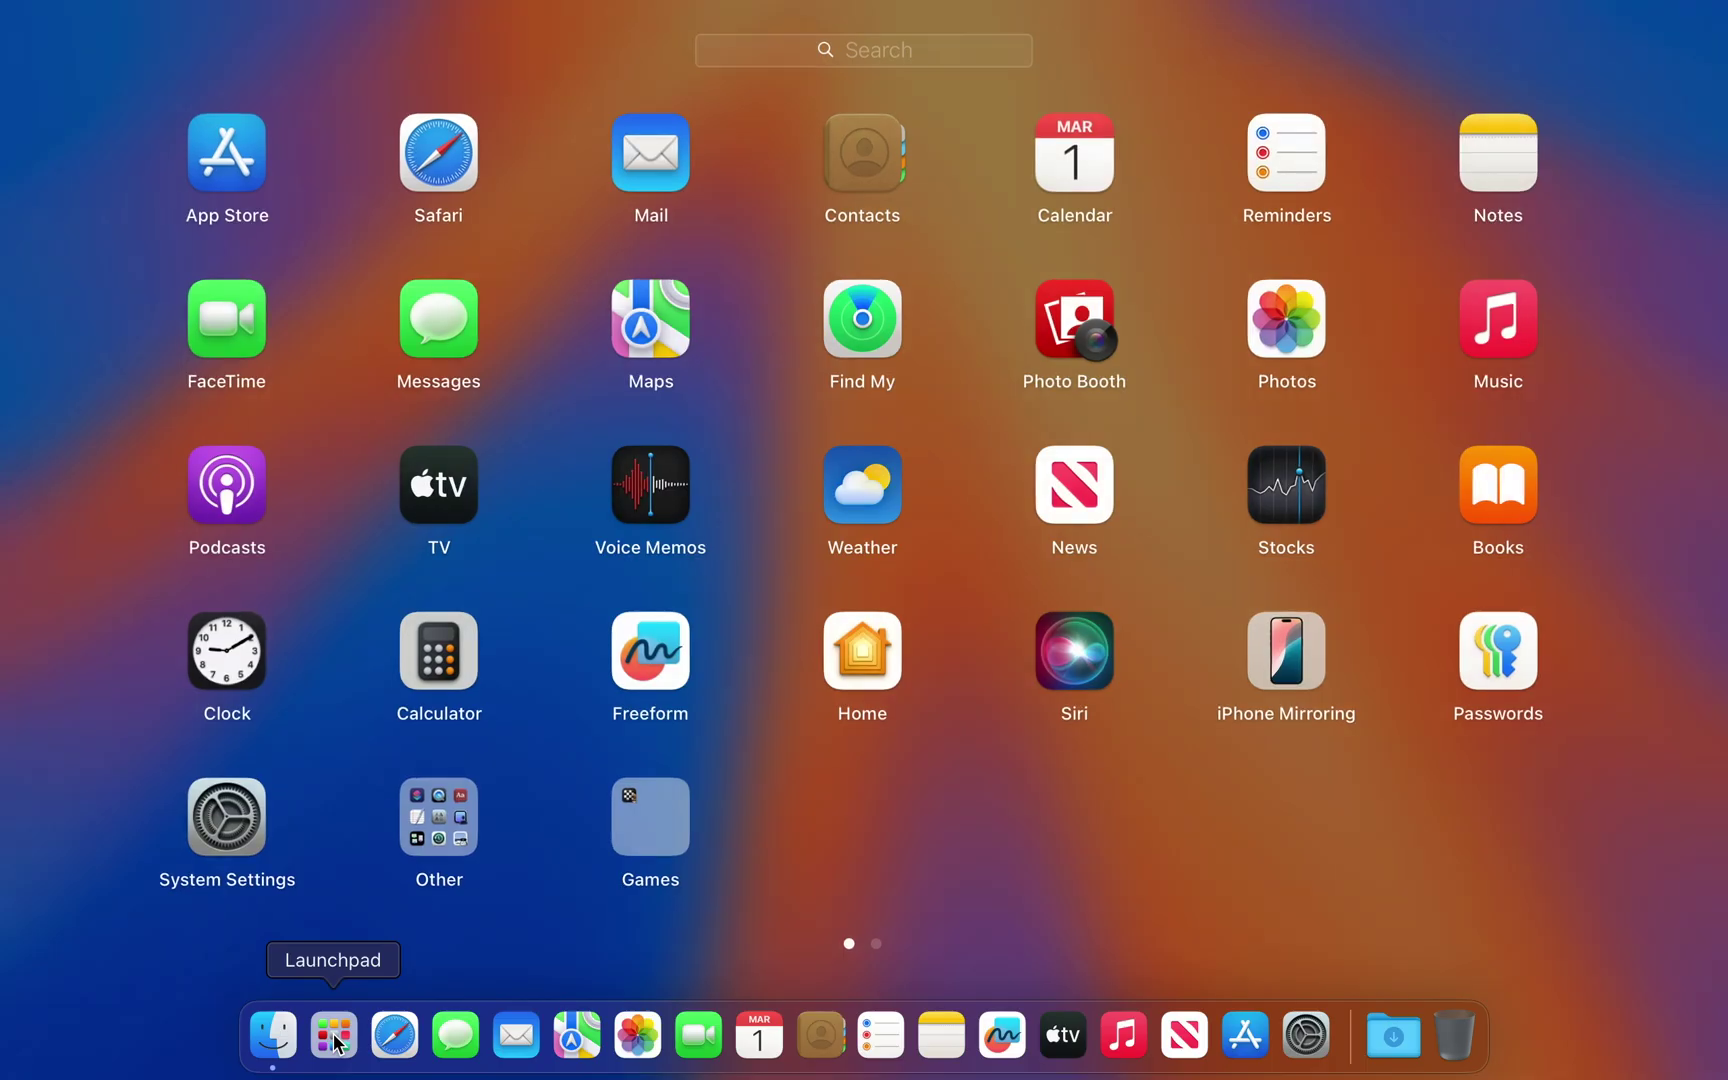
left_click(338, 1045)
left_click(338, 1045)
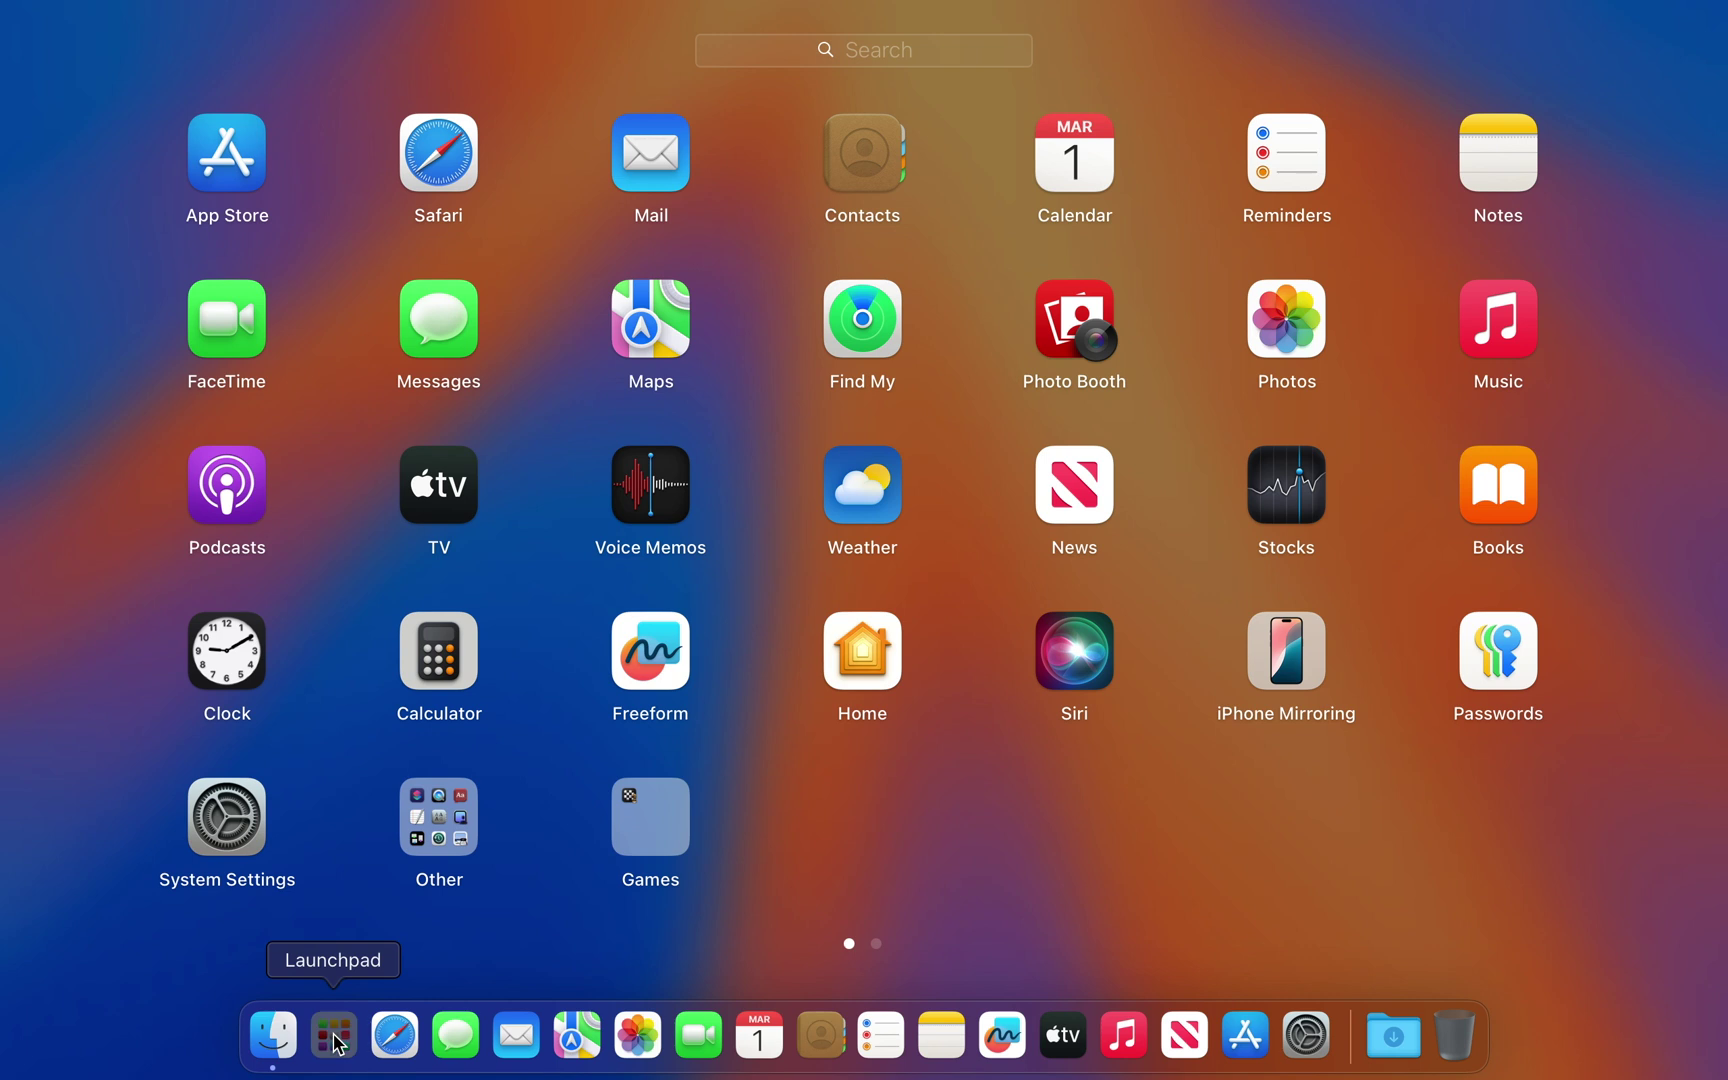
left_click(338, 1045)
Step: Launch Safari, visit apple.com's Entertainment page from the Apple favorite, then quit Safari
left_click(410, 1044)
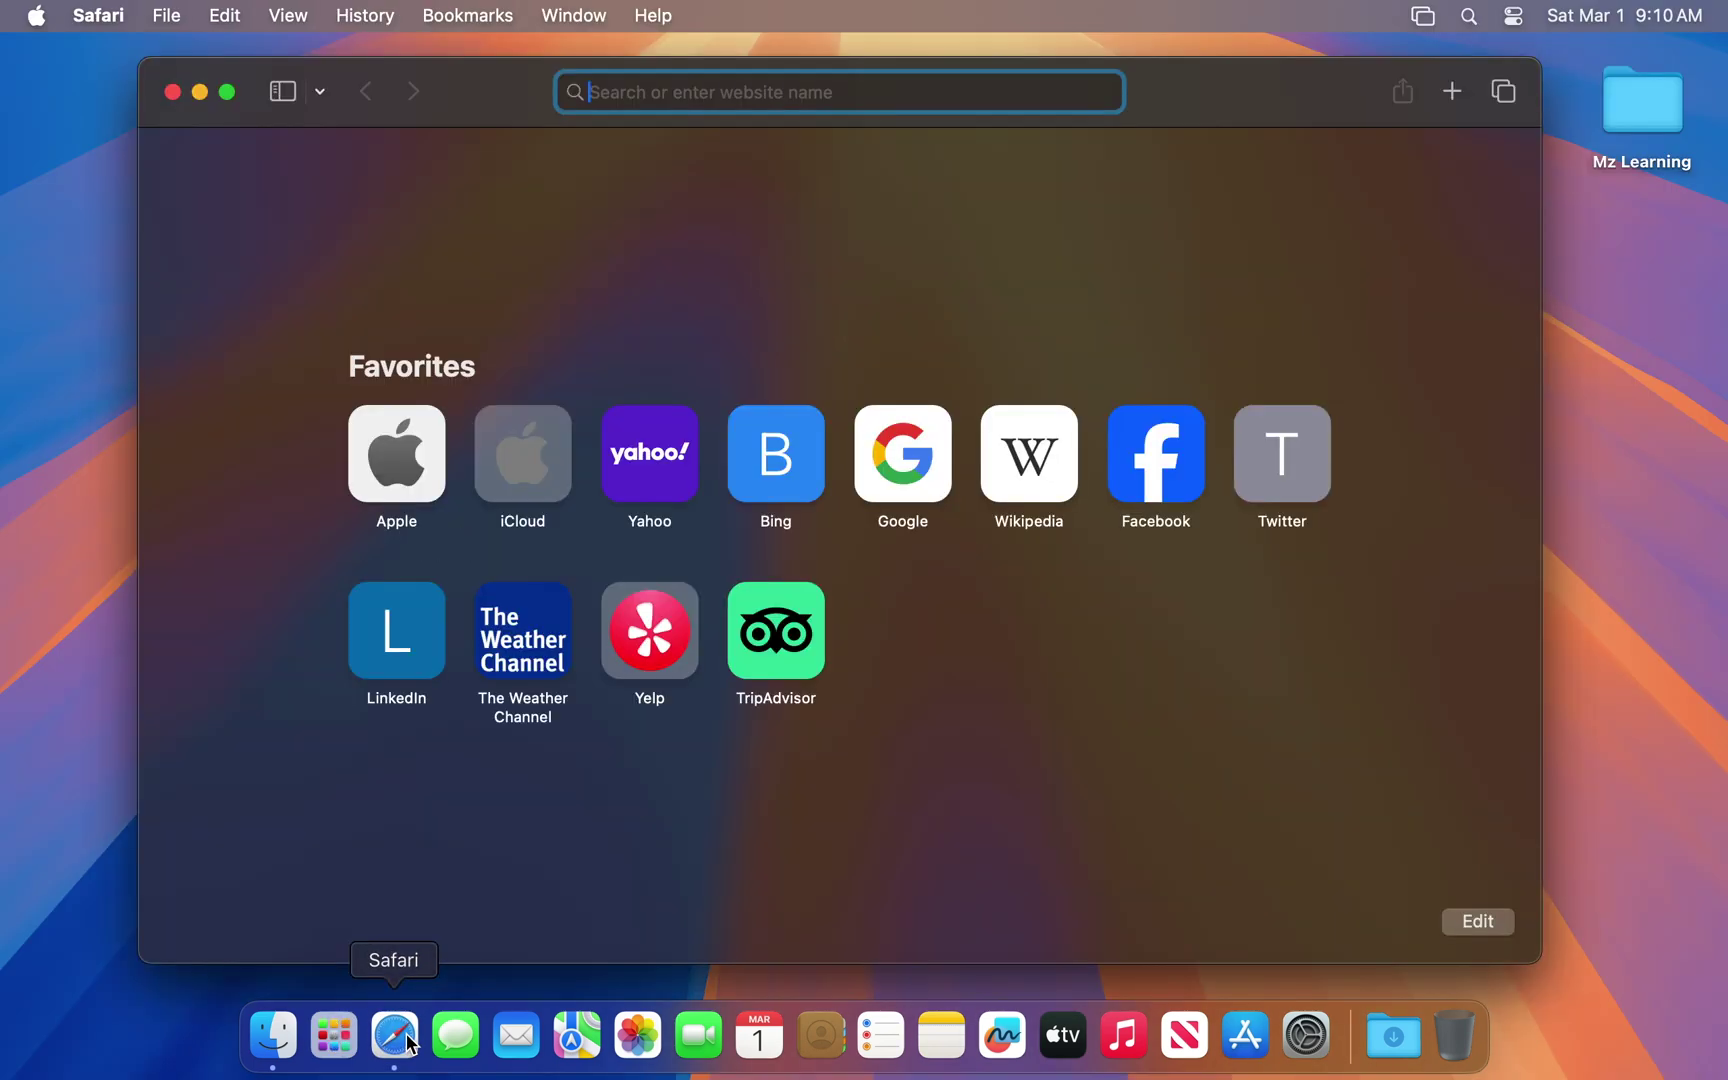
left_click(397, 470)
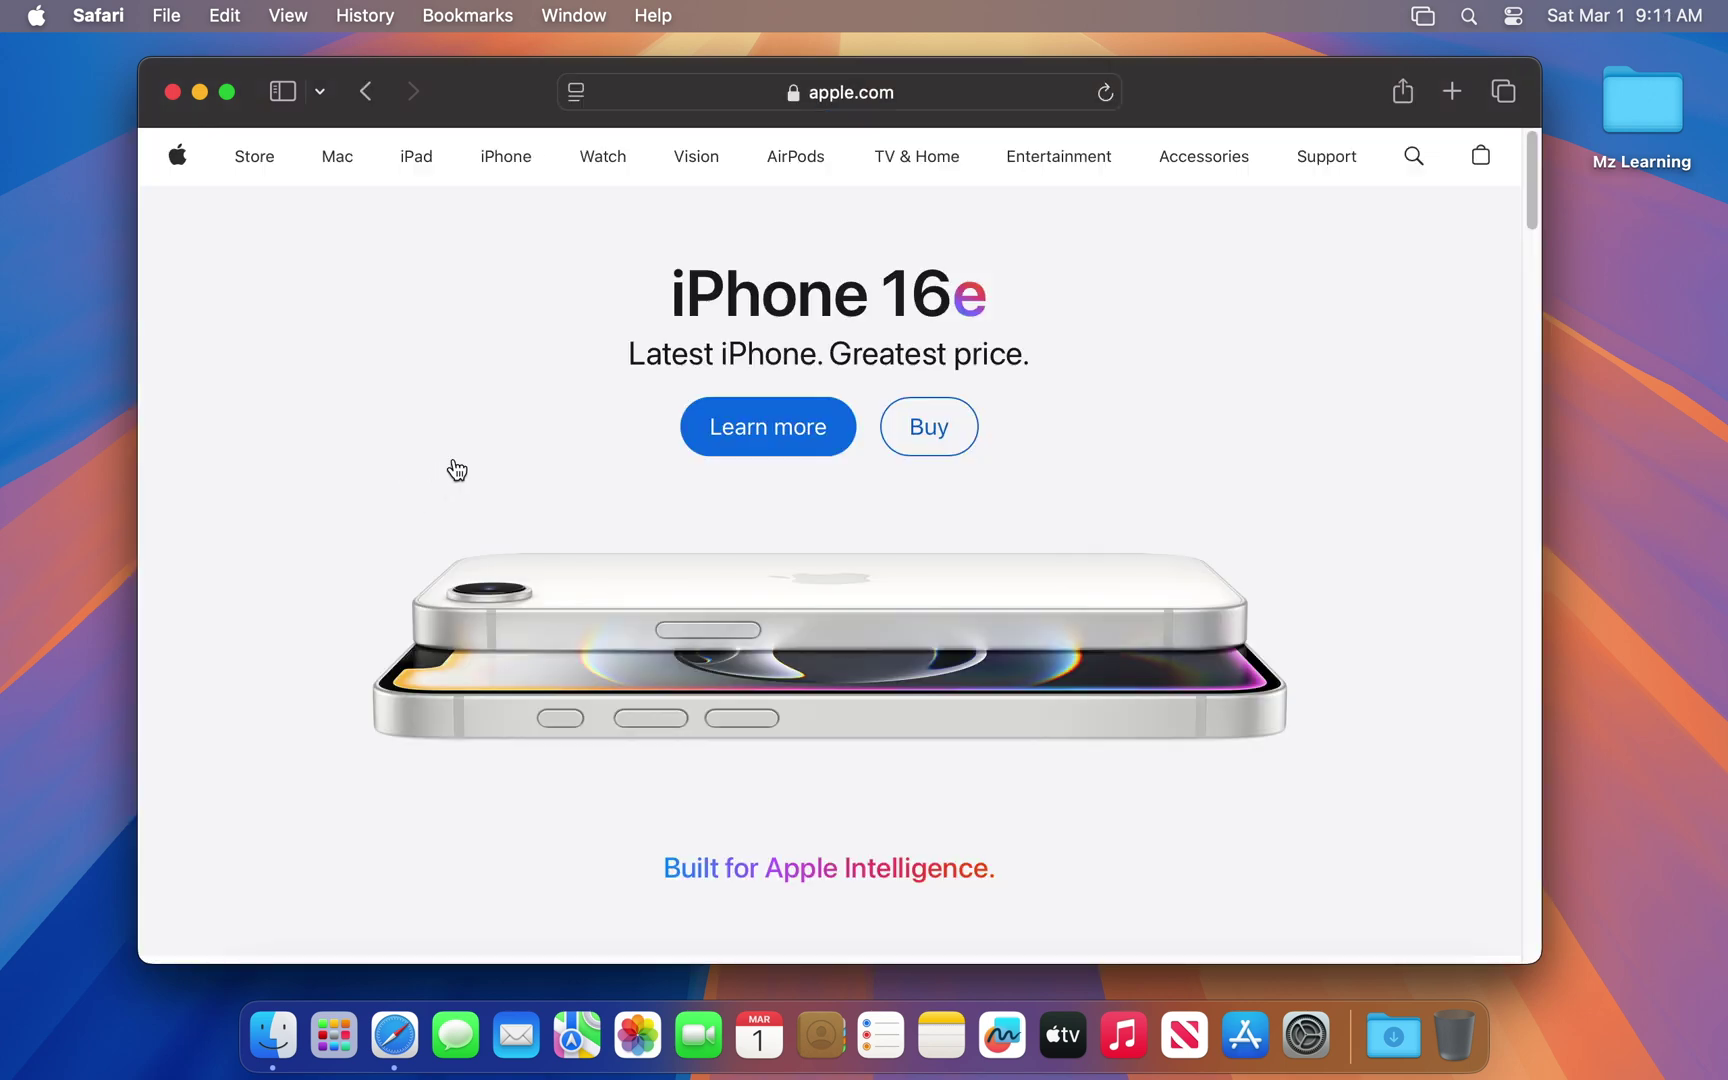
mouse_move(1055, 168)
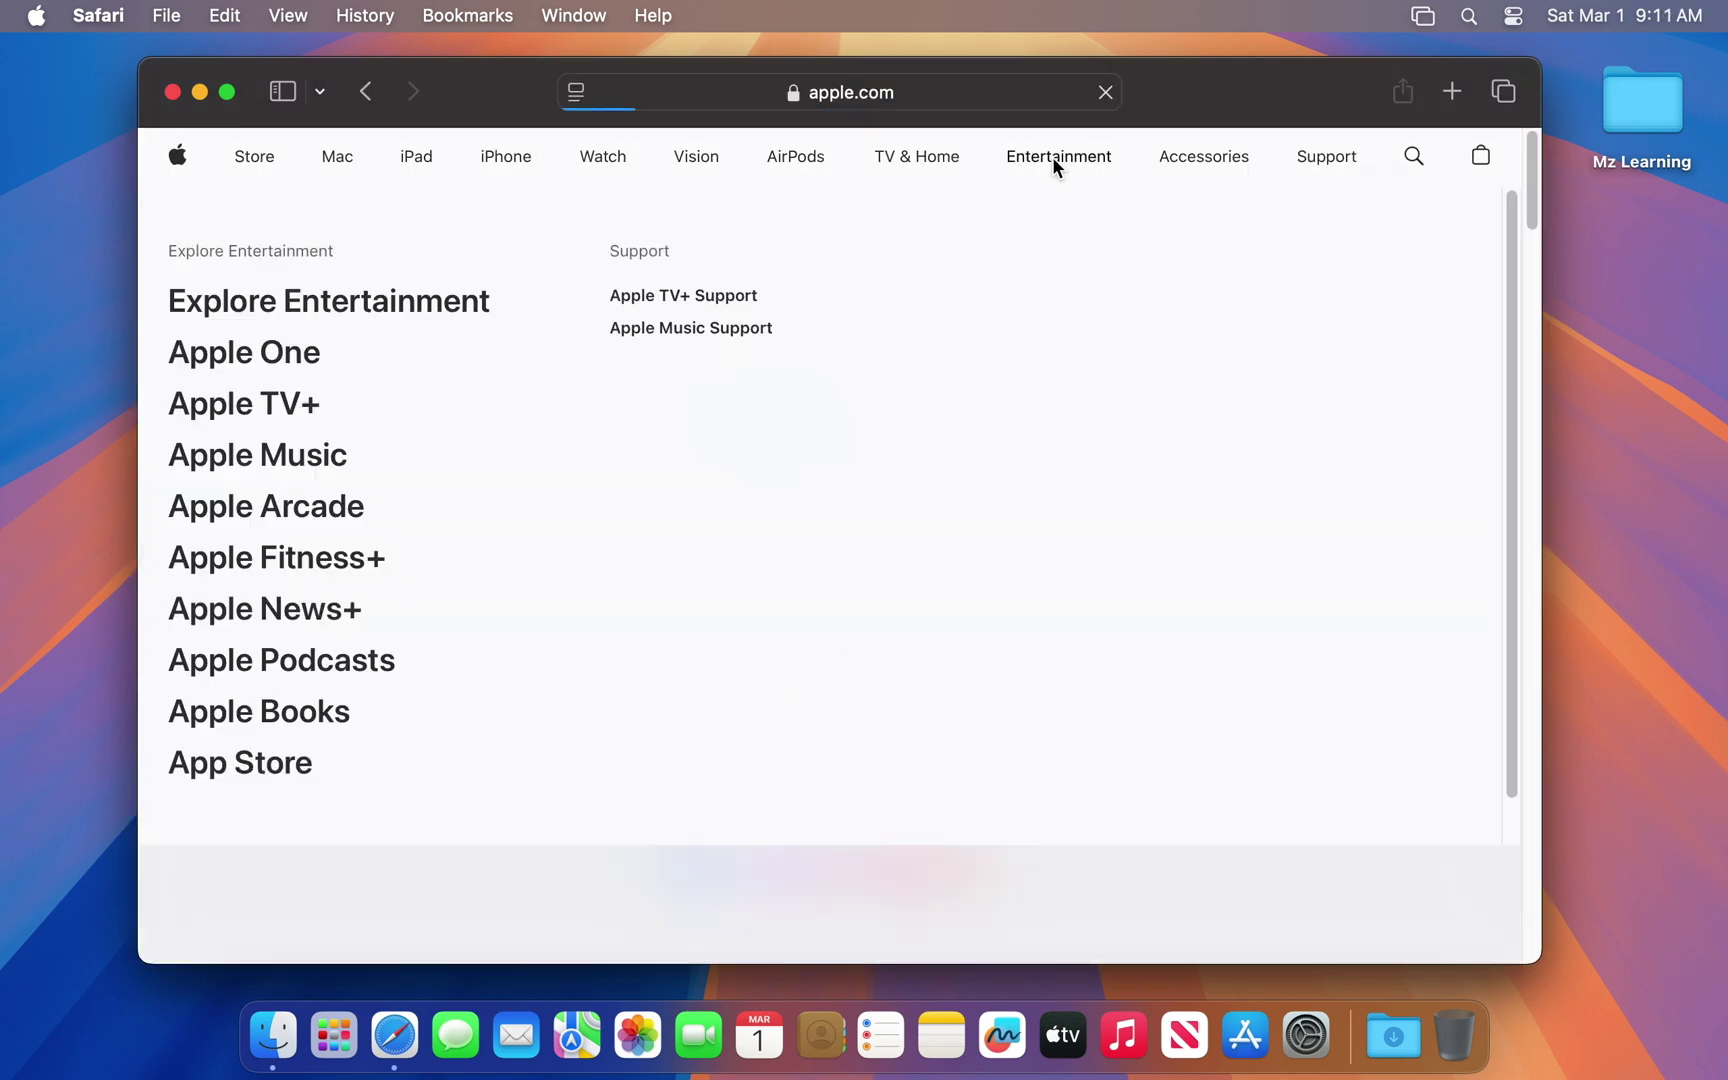
left_click(1053, 160)
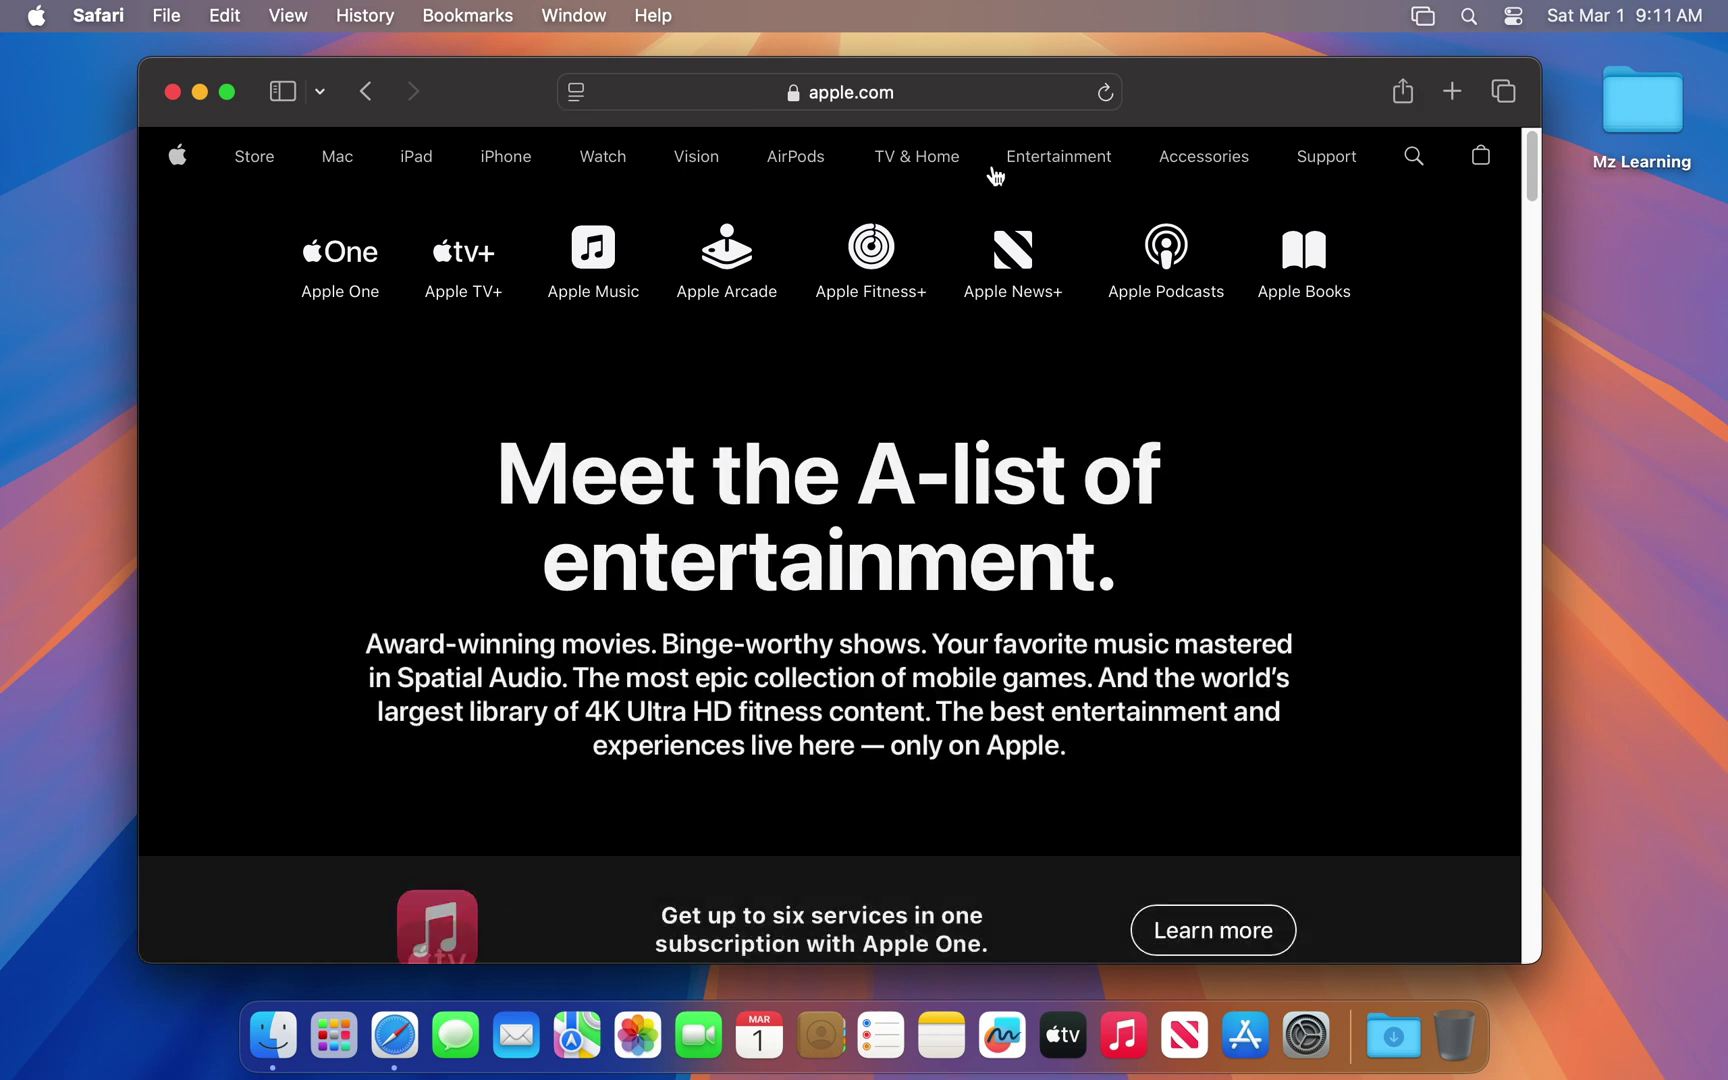
left_click(98, 15)
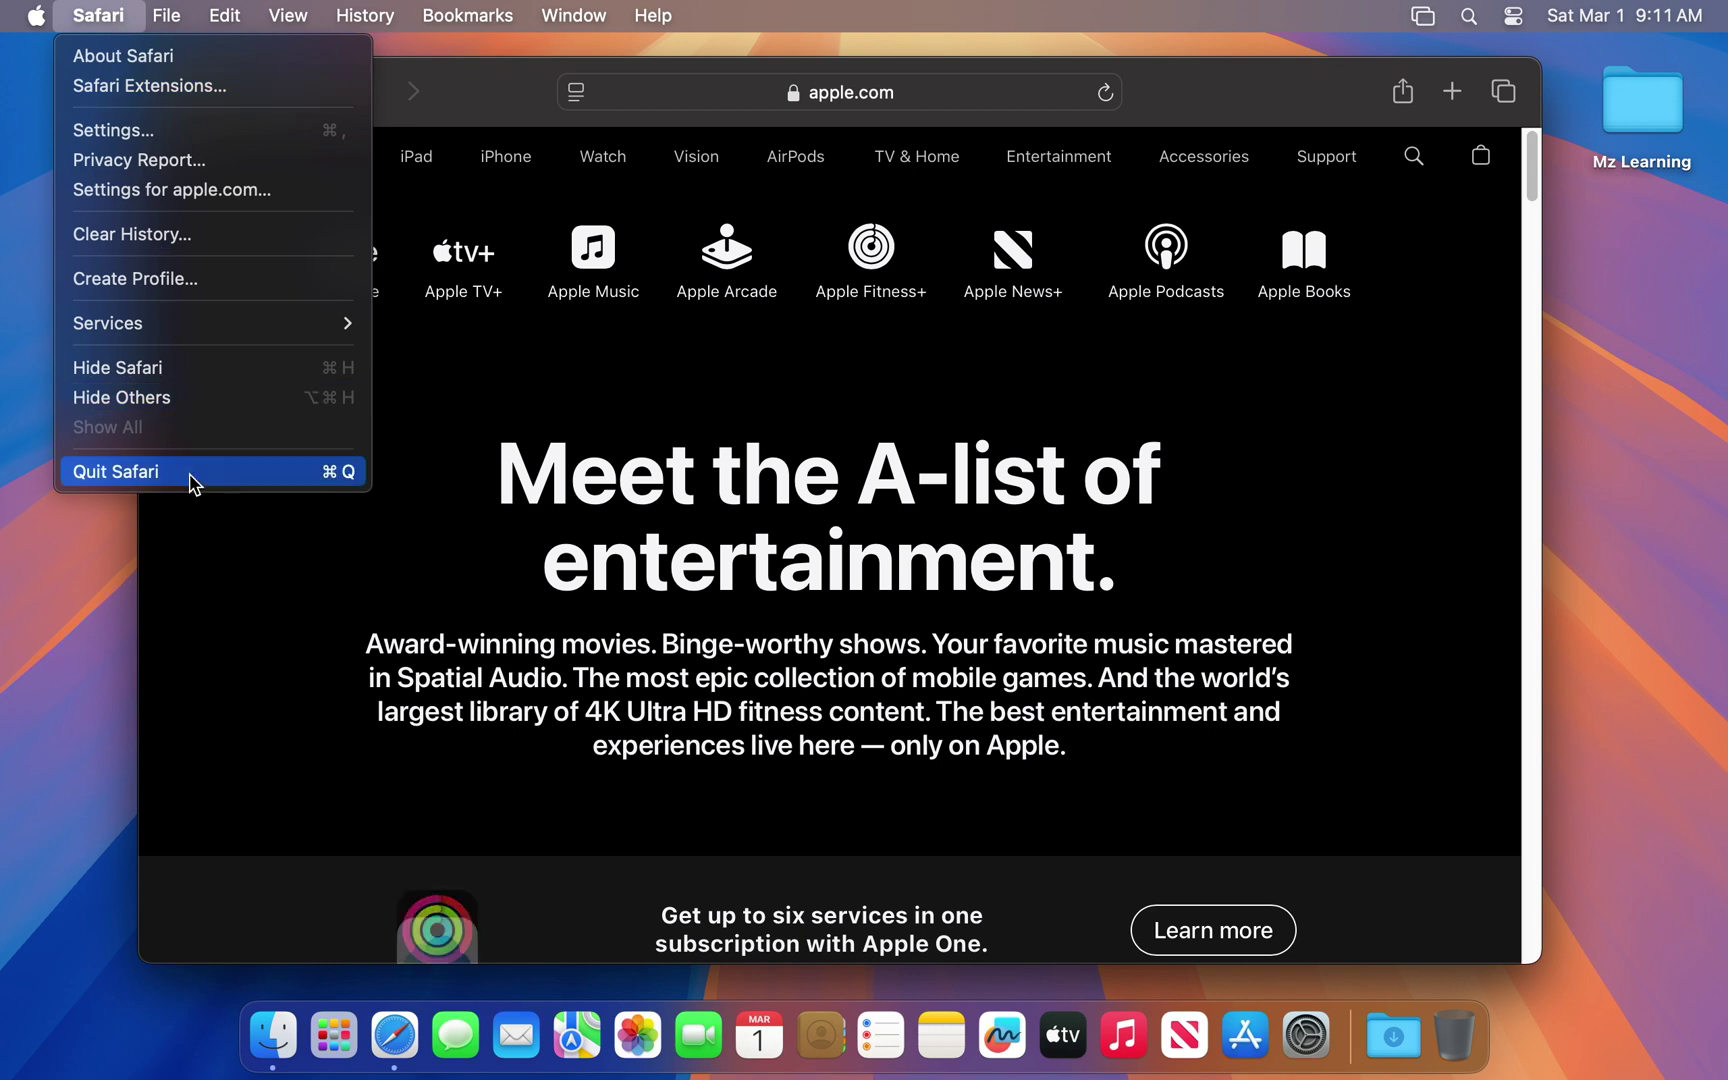
left_click(191, 474)
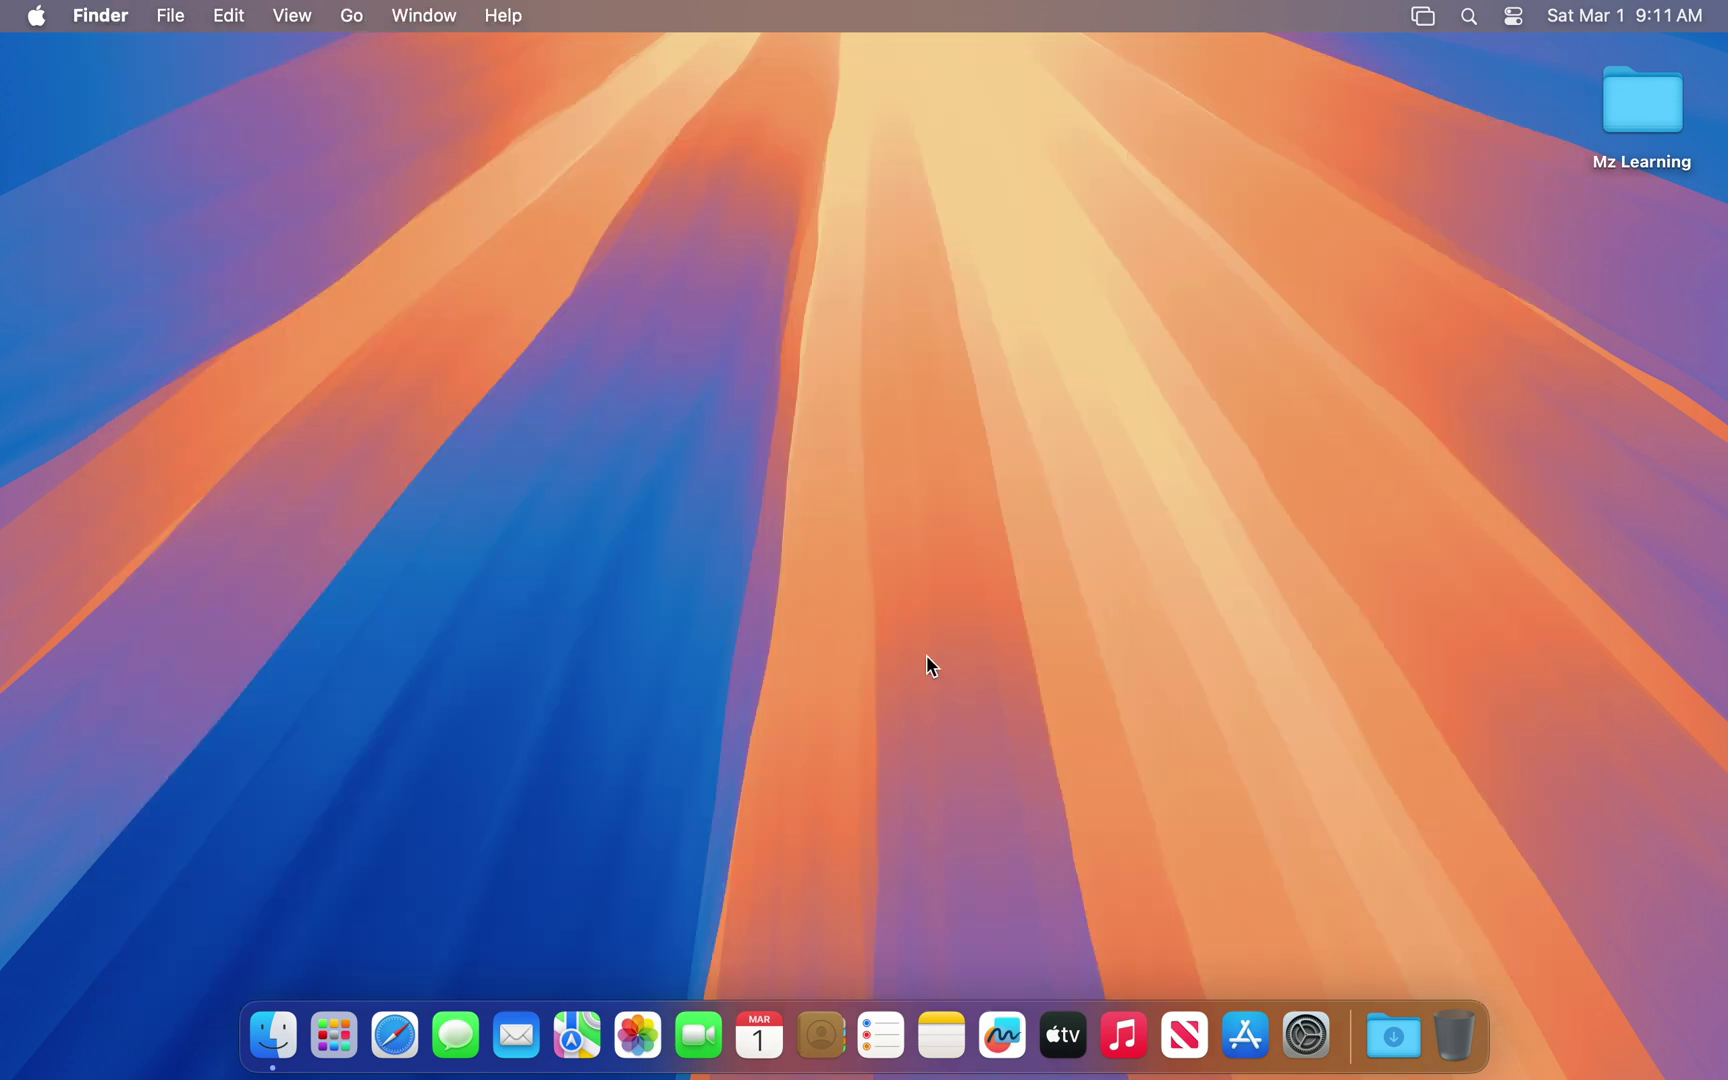
Step: In System Settings, try Light then keep Dark mode; try Sequoia Sunrise then keep Sequoia wallpaper
left_click(1310, 1037)
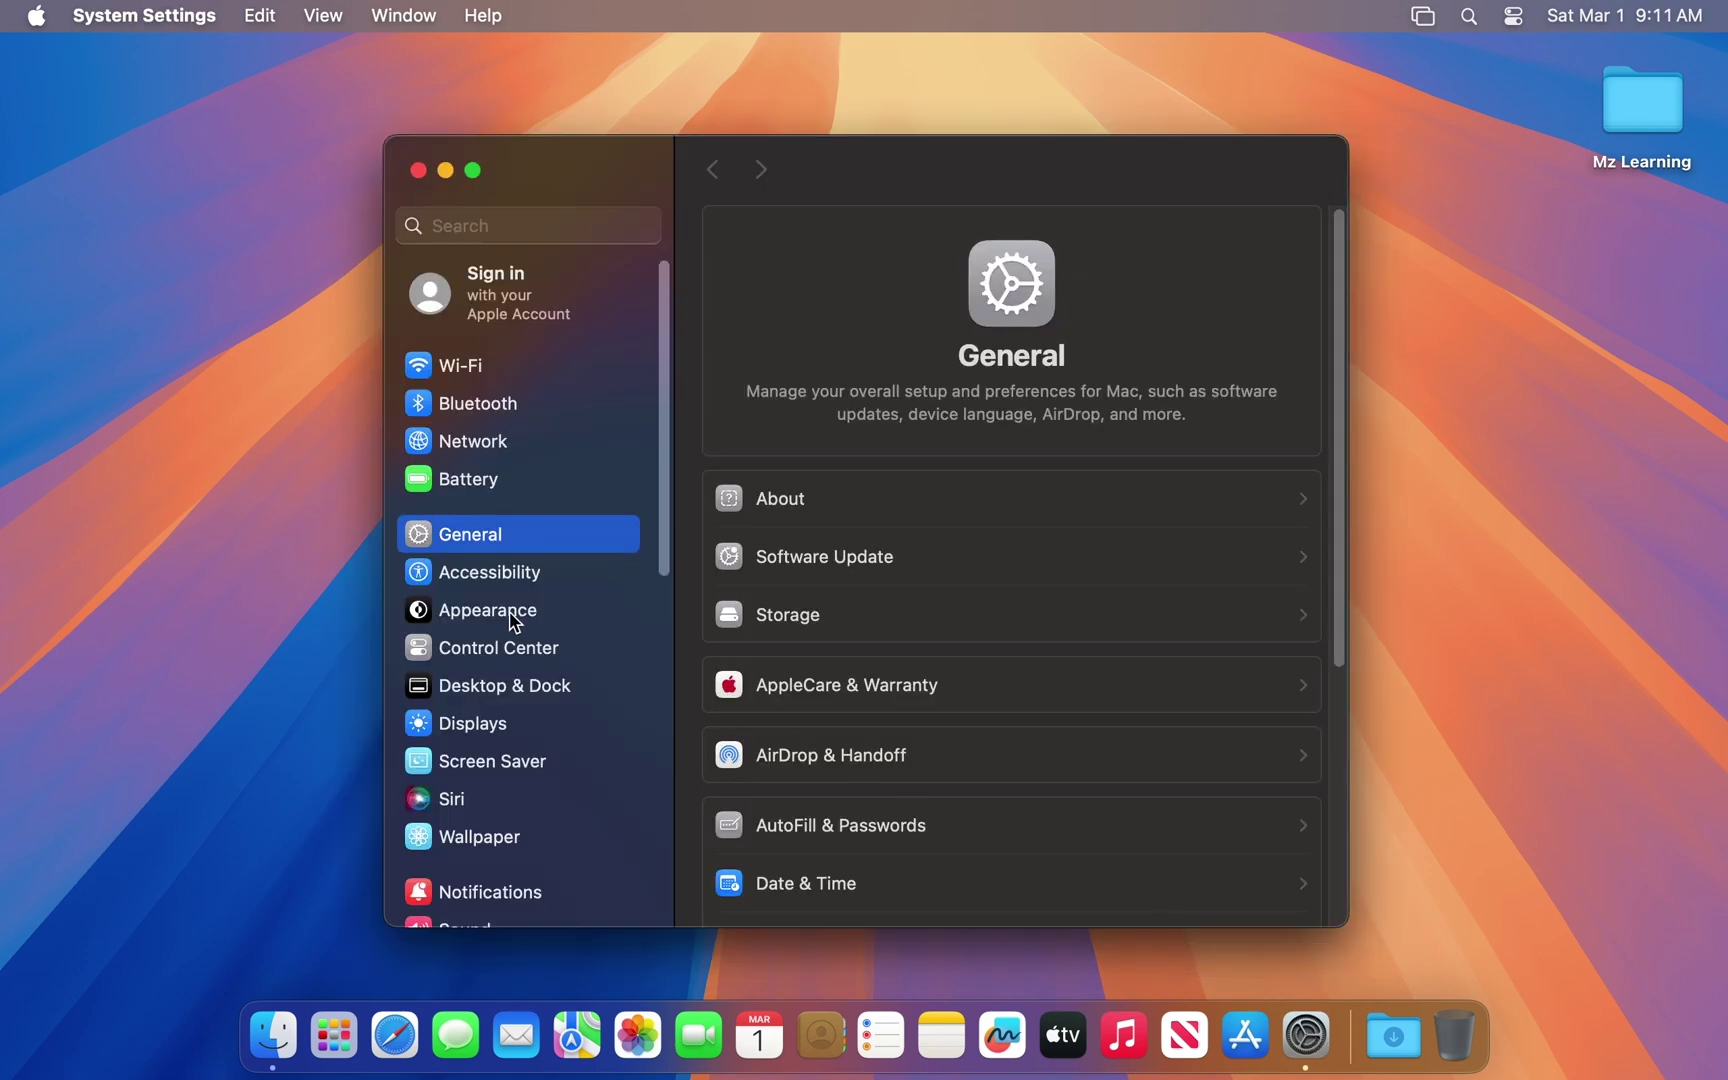
left_click(514, 620)
left_click(1039, 276)
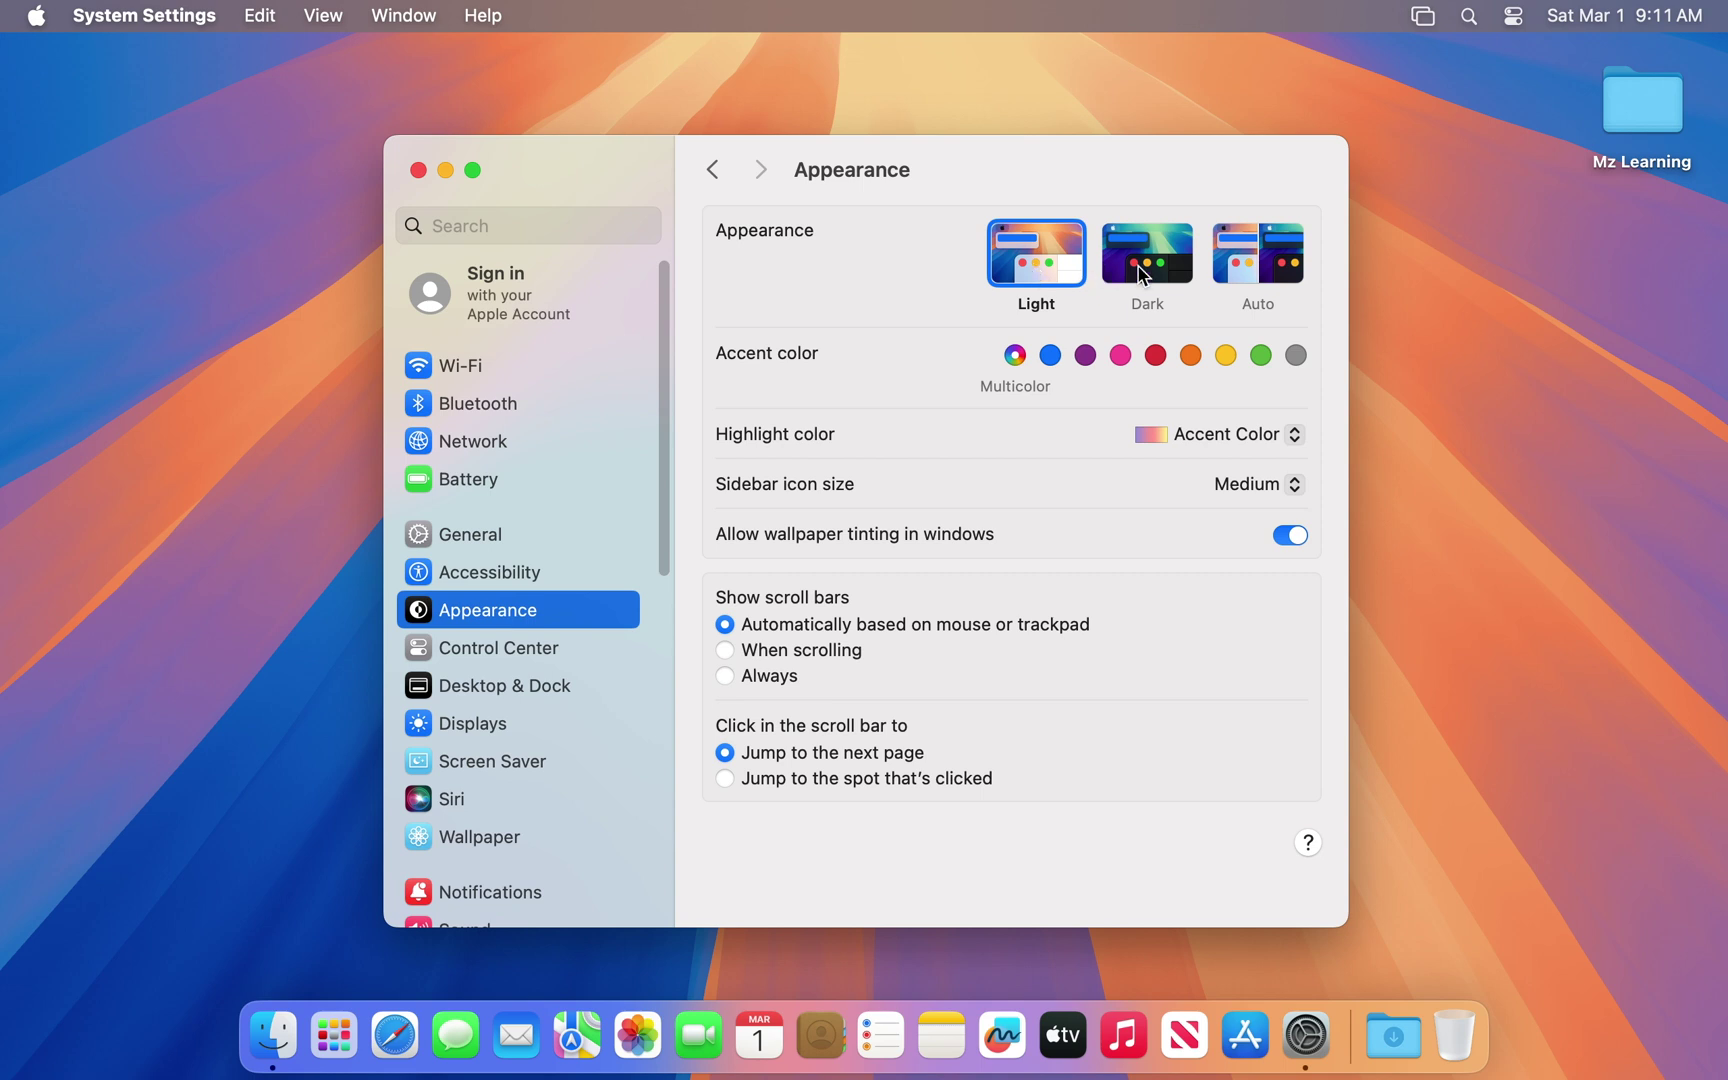
left_click(1143, 275)
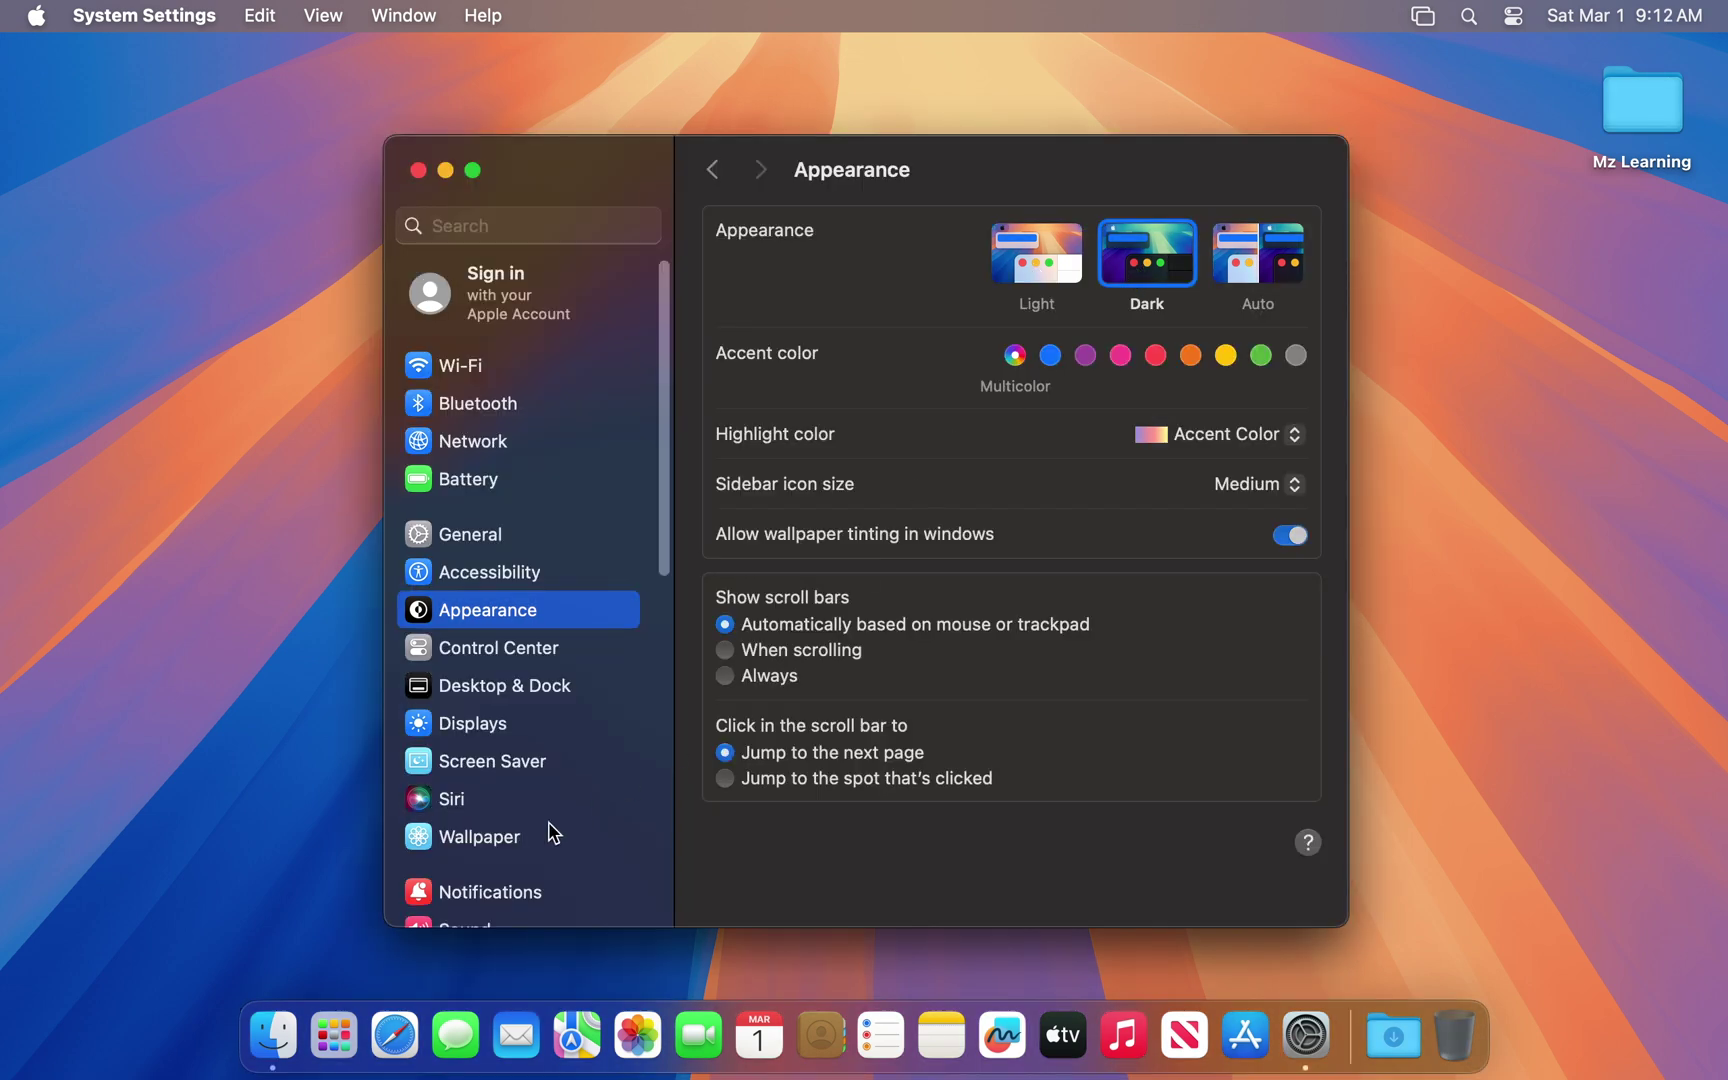
left_click(533, 840)
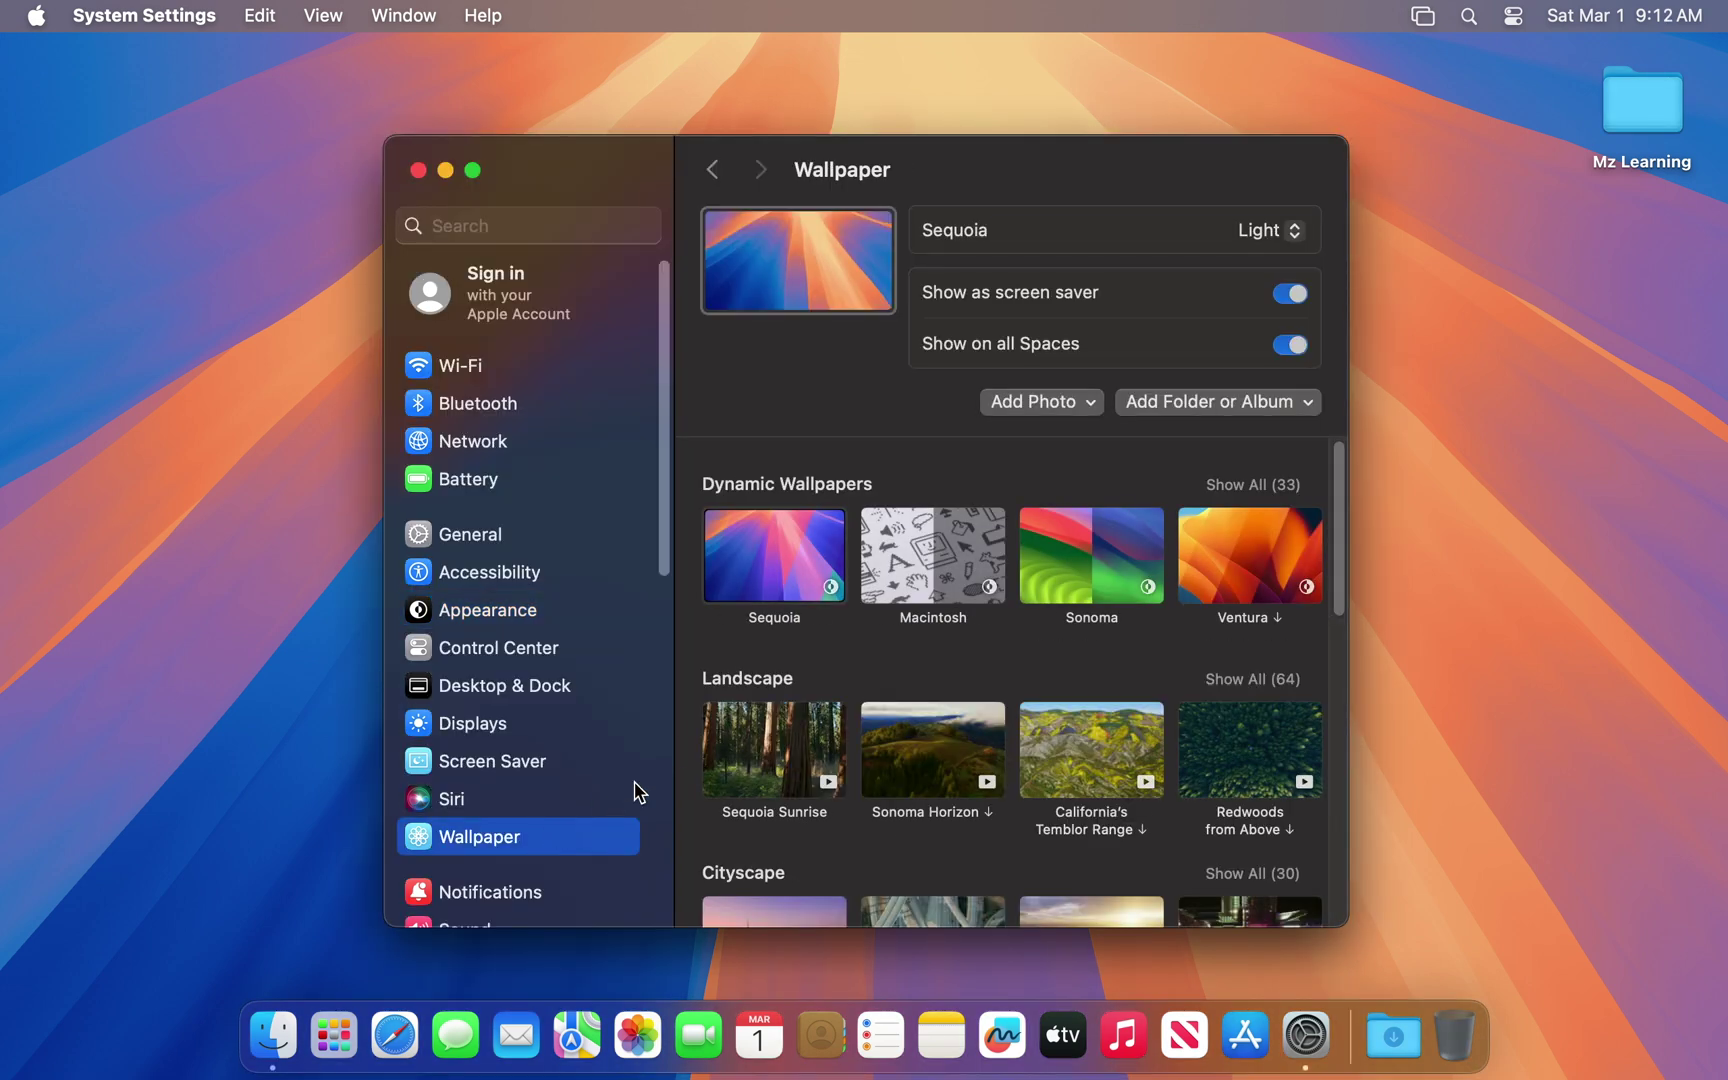
left_click(768, 750)
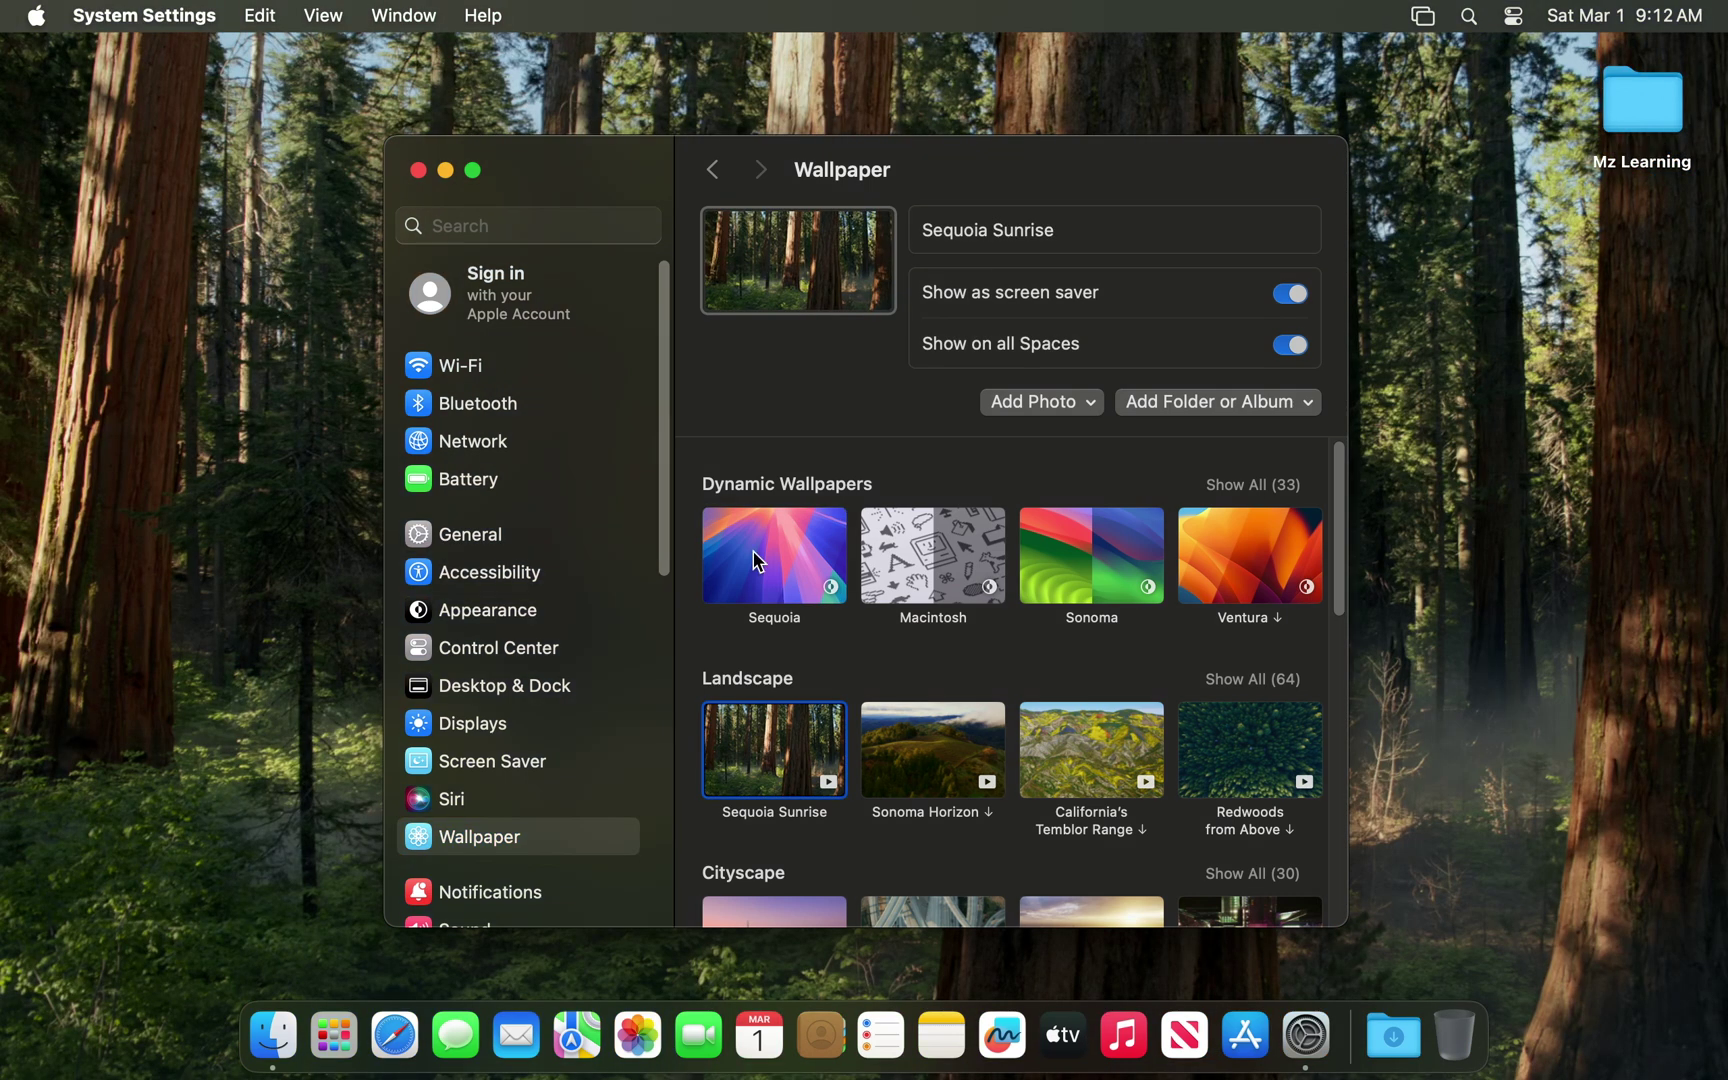
left_click(758, 562)
Step: View the guest's General > About page, then open the Apple menu
left_click(478, 546)
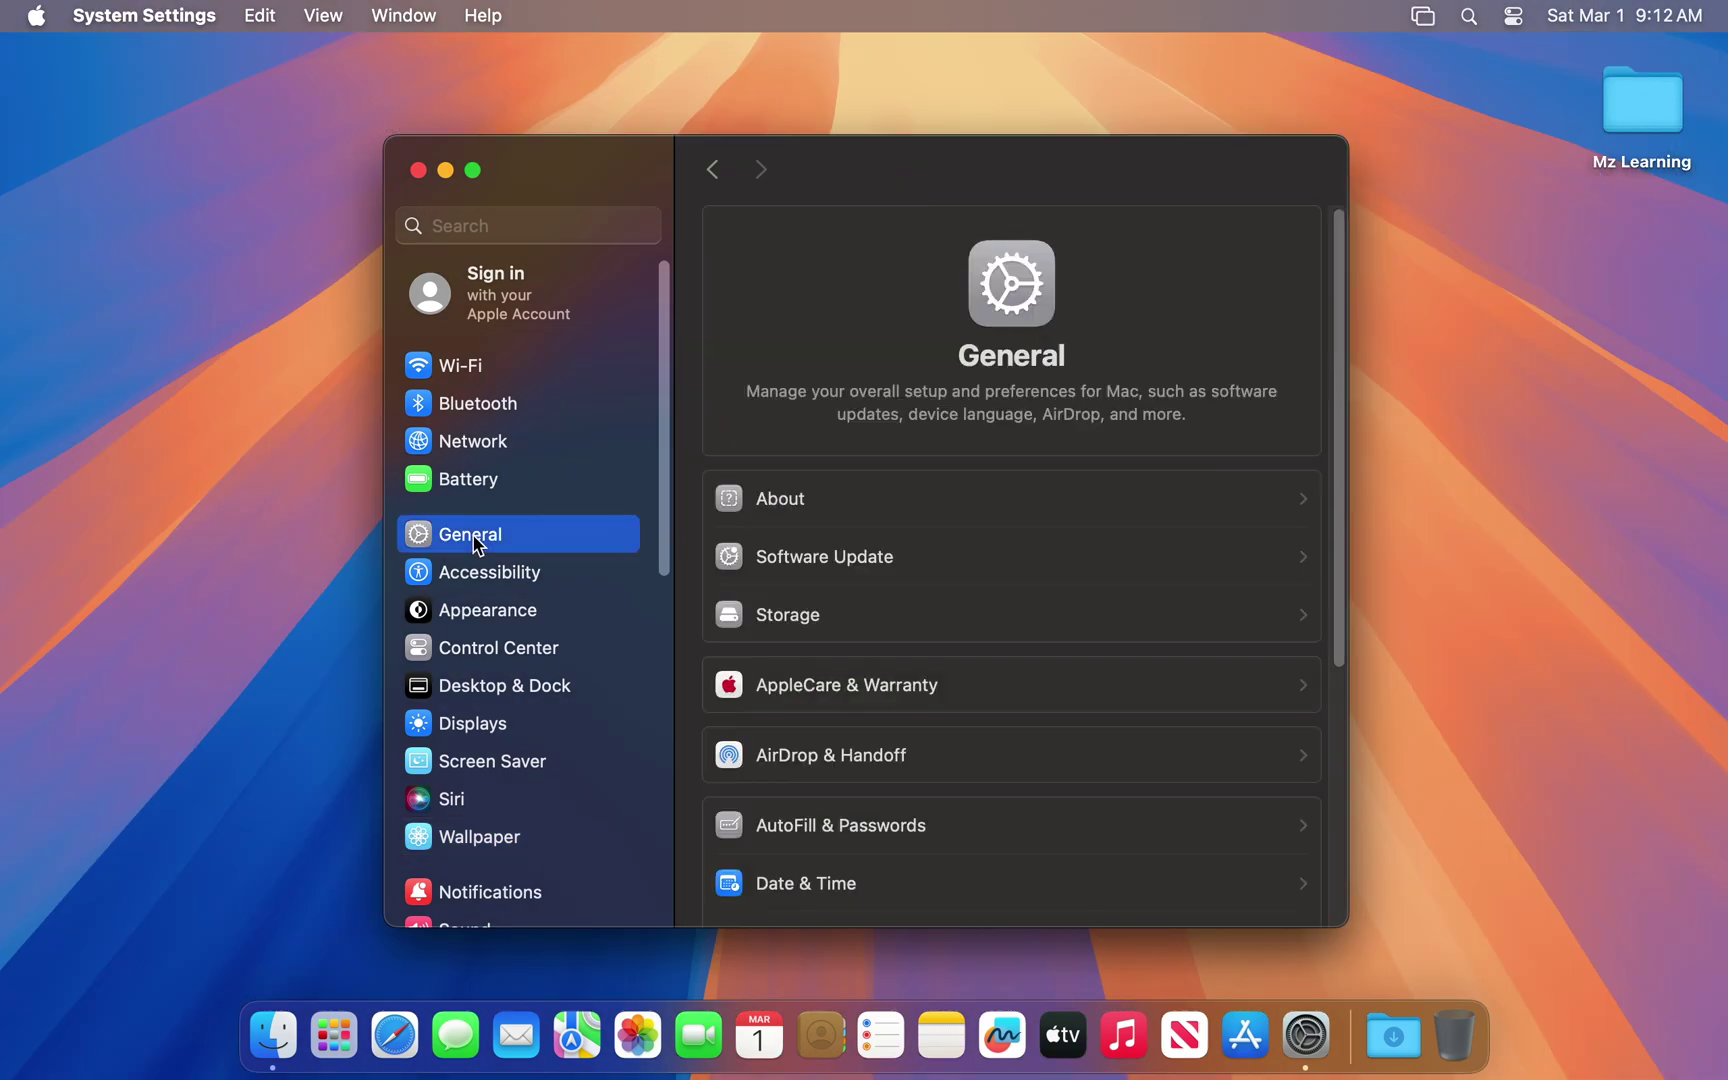
left_click(776, 503)
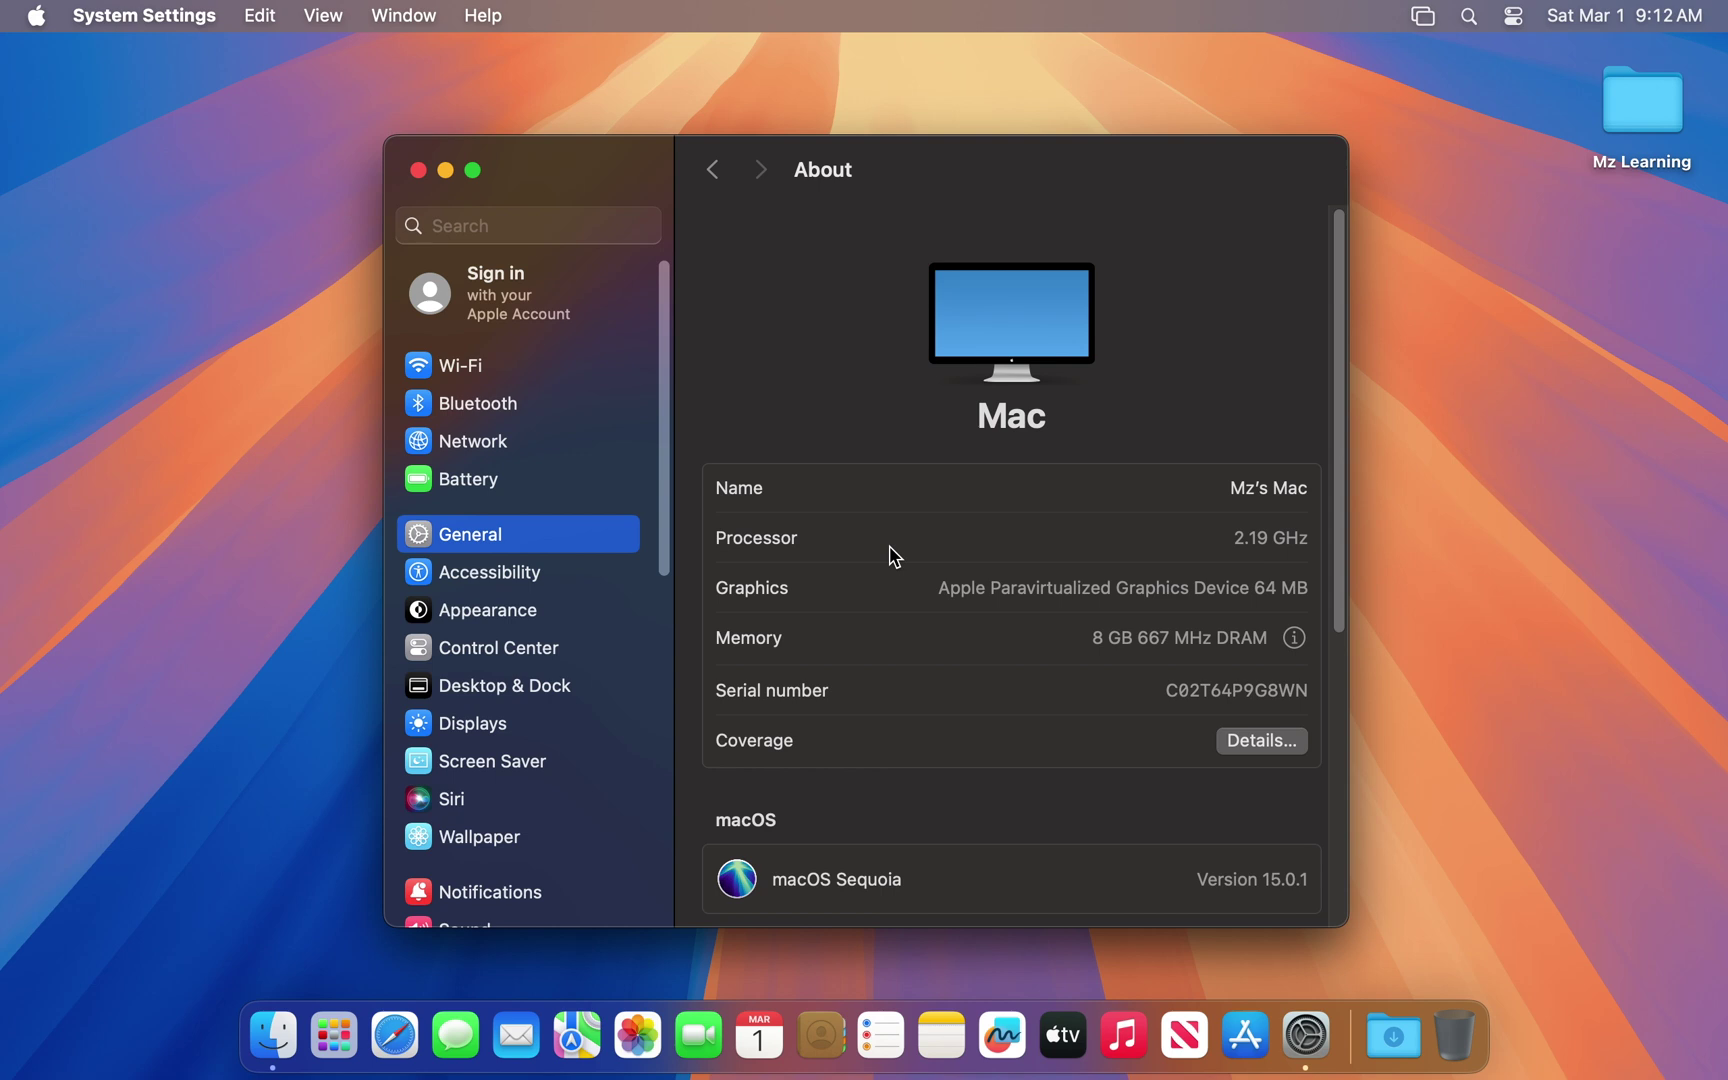
left_click(37, 16)
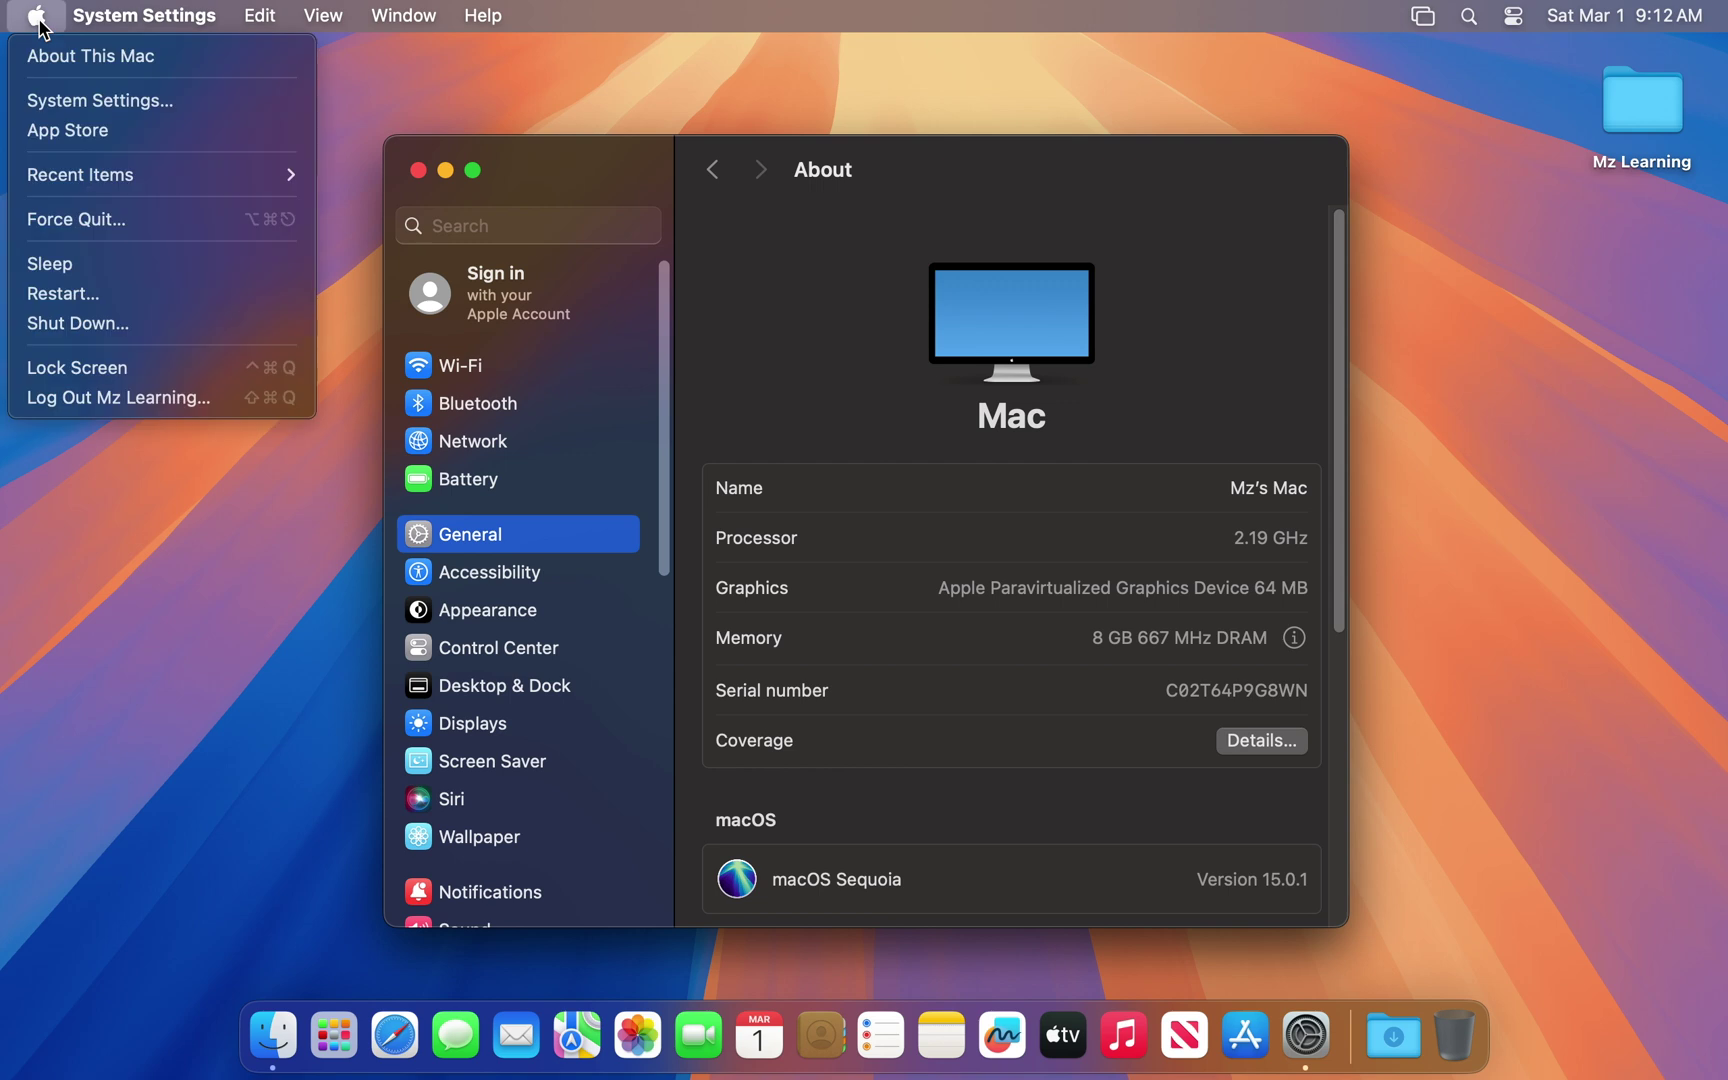
Step: Shut down the macOS Sequoia guest and confirm
left_click(122, 322)
left_click(1060, 412)
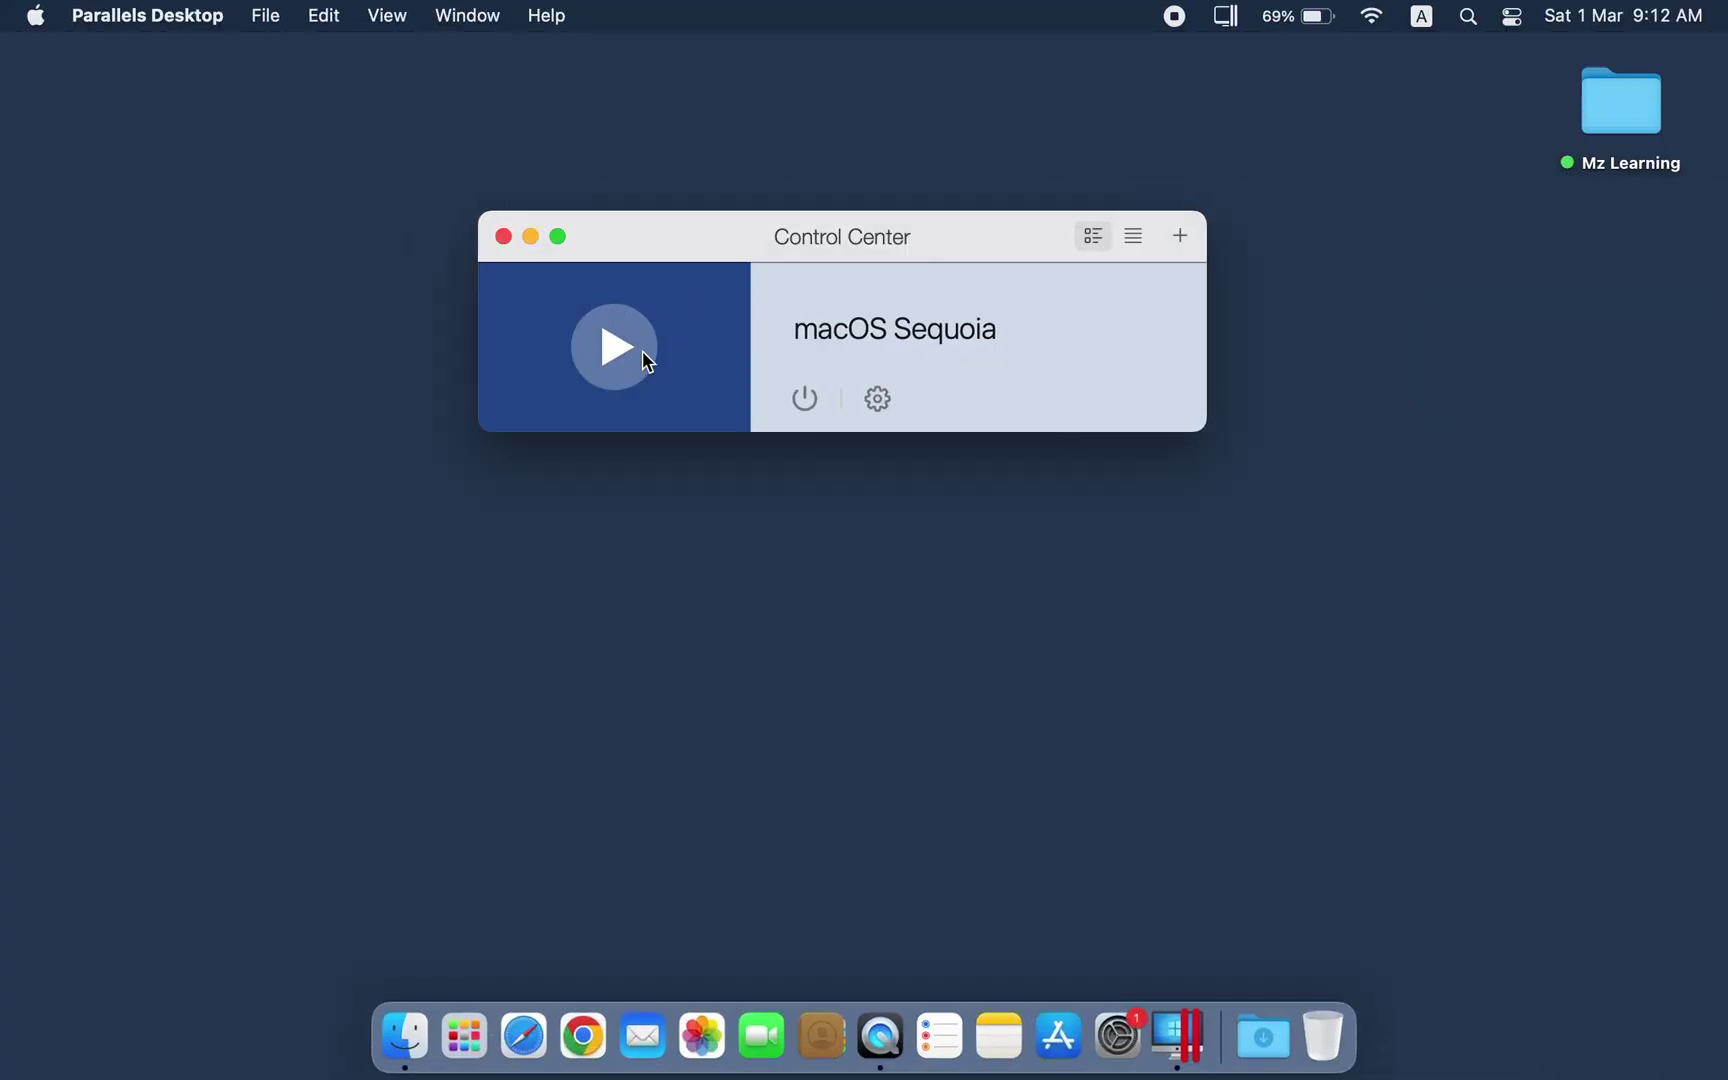
left_click(640, 352)
Step: Show the host's About This Mac, reposition it, and highlight the MacBook Pro model line
left_click(40, 20)
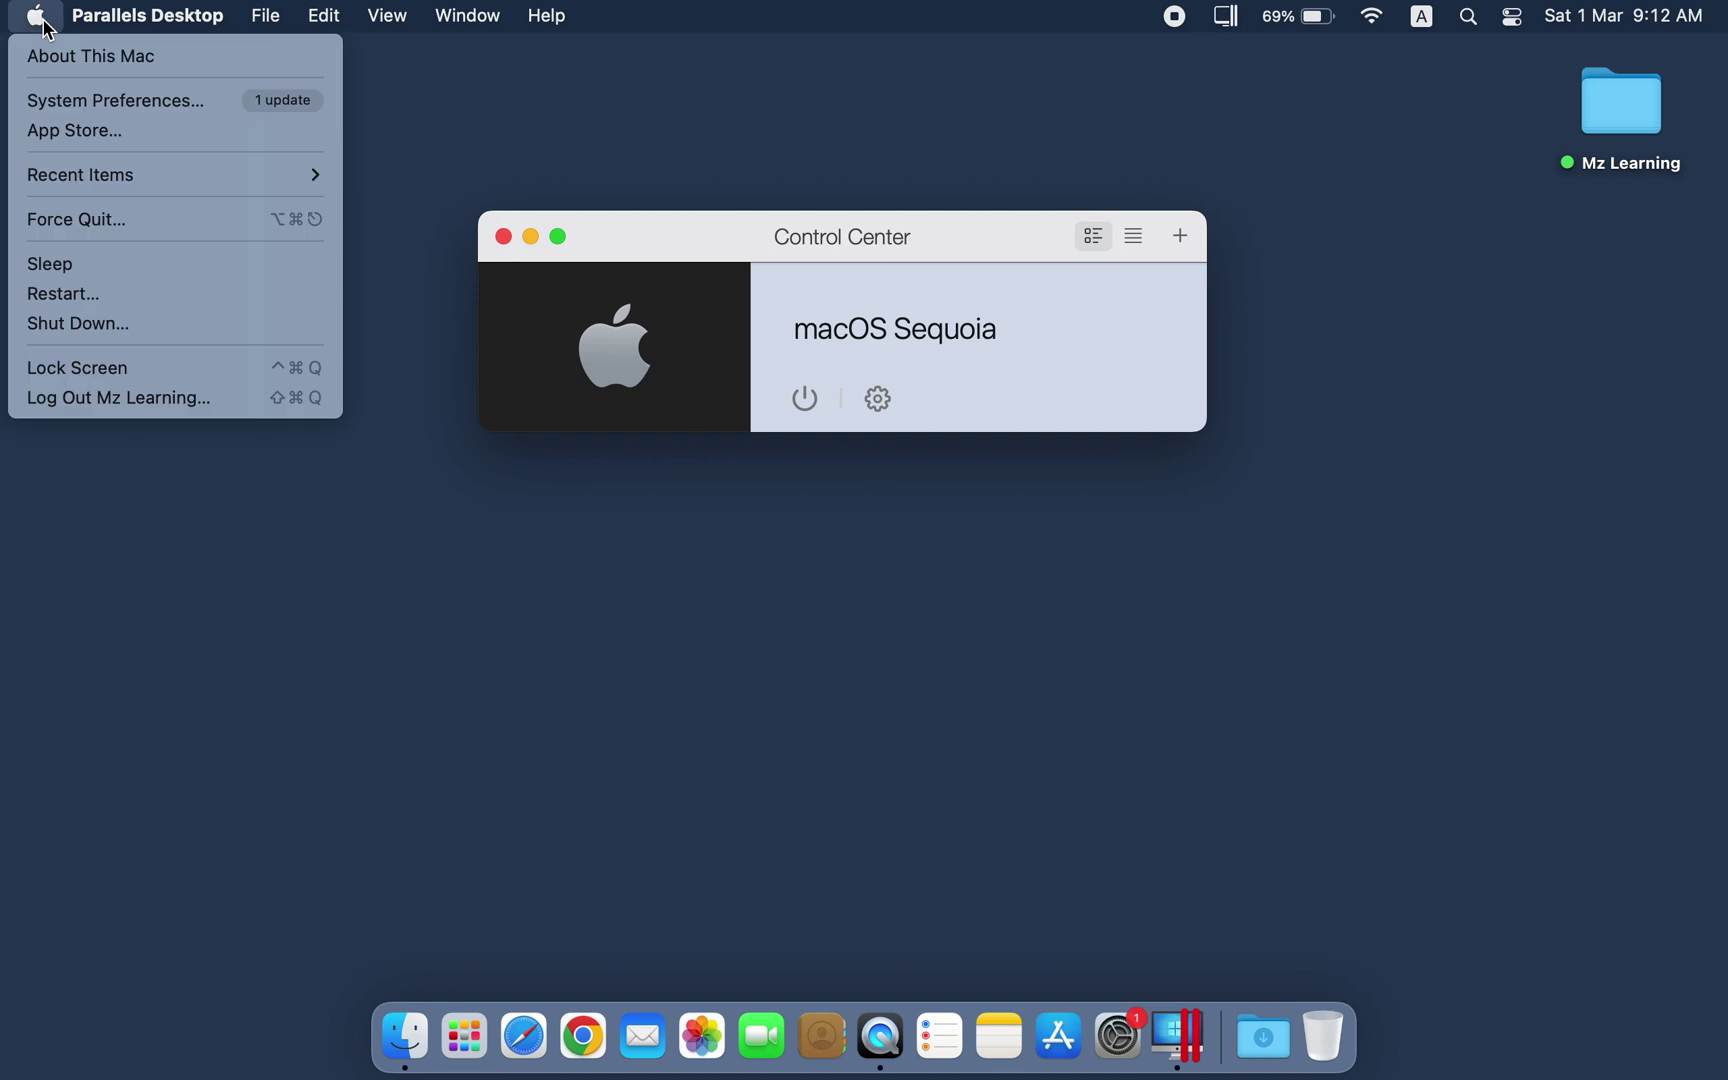
left_click(50, 56)
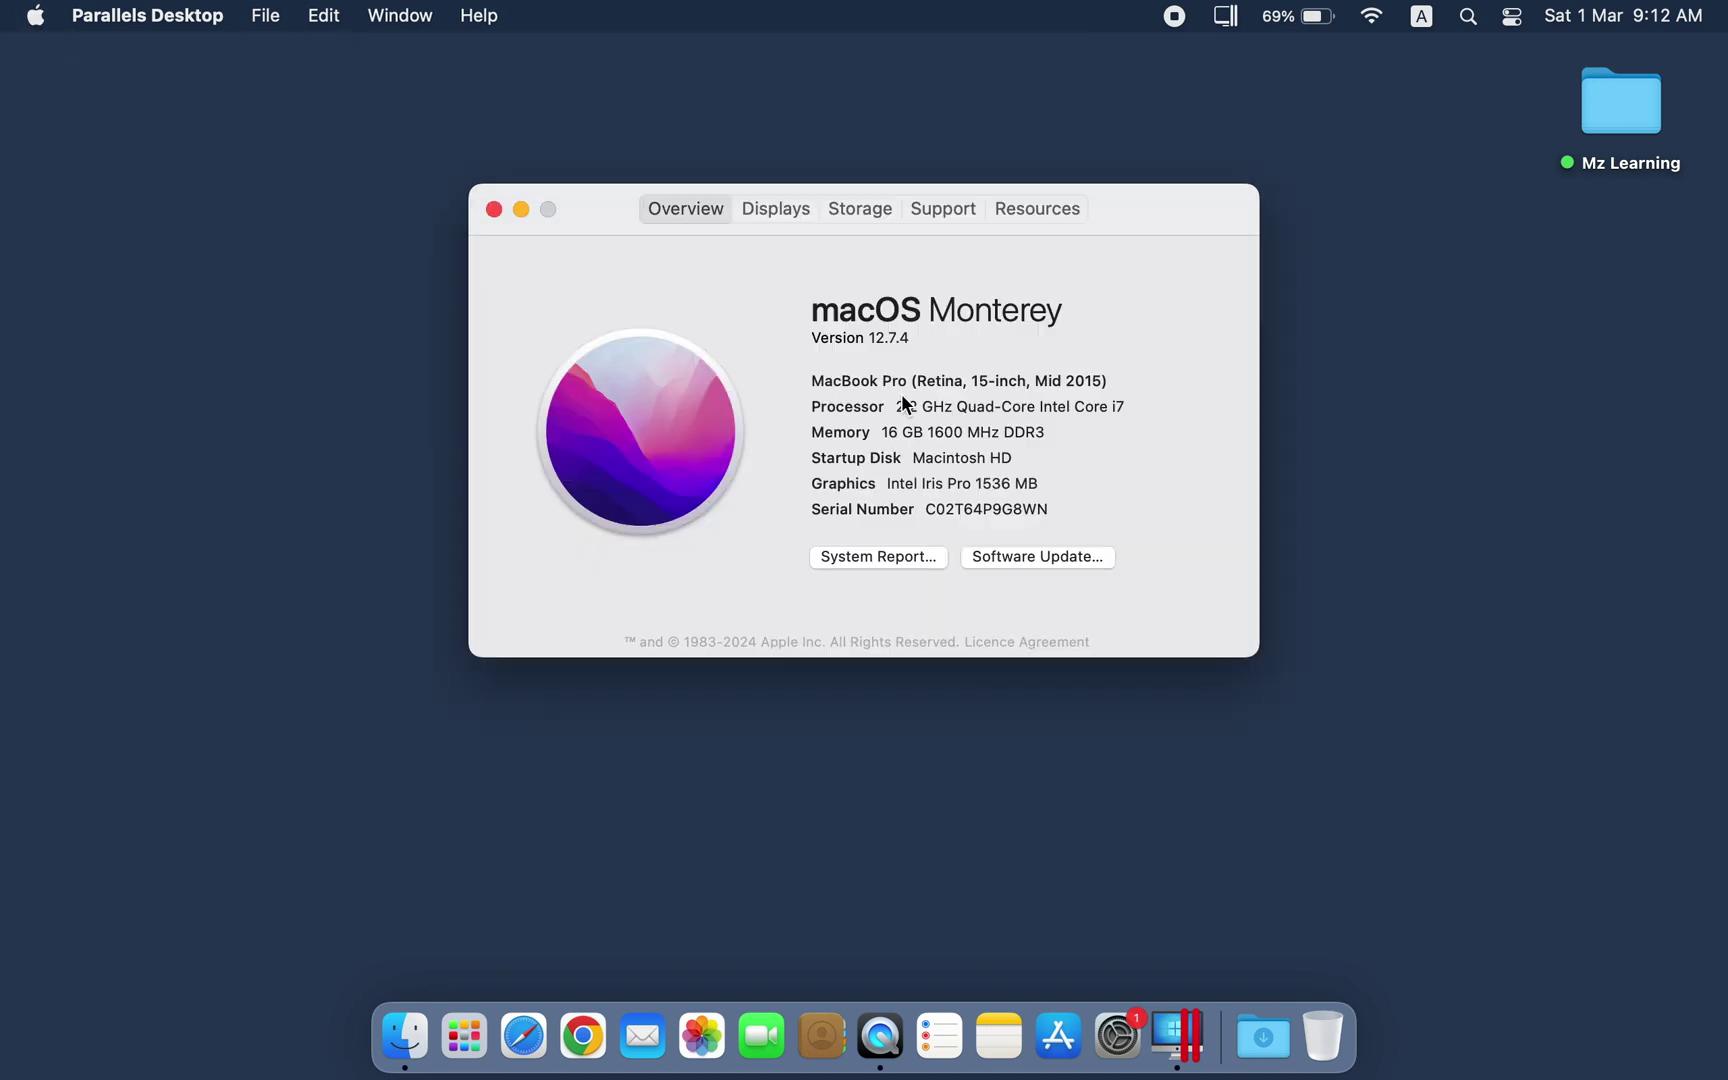
left_click_drag(576, 200, 530, 430)
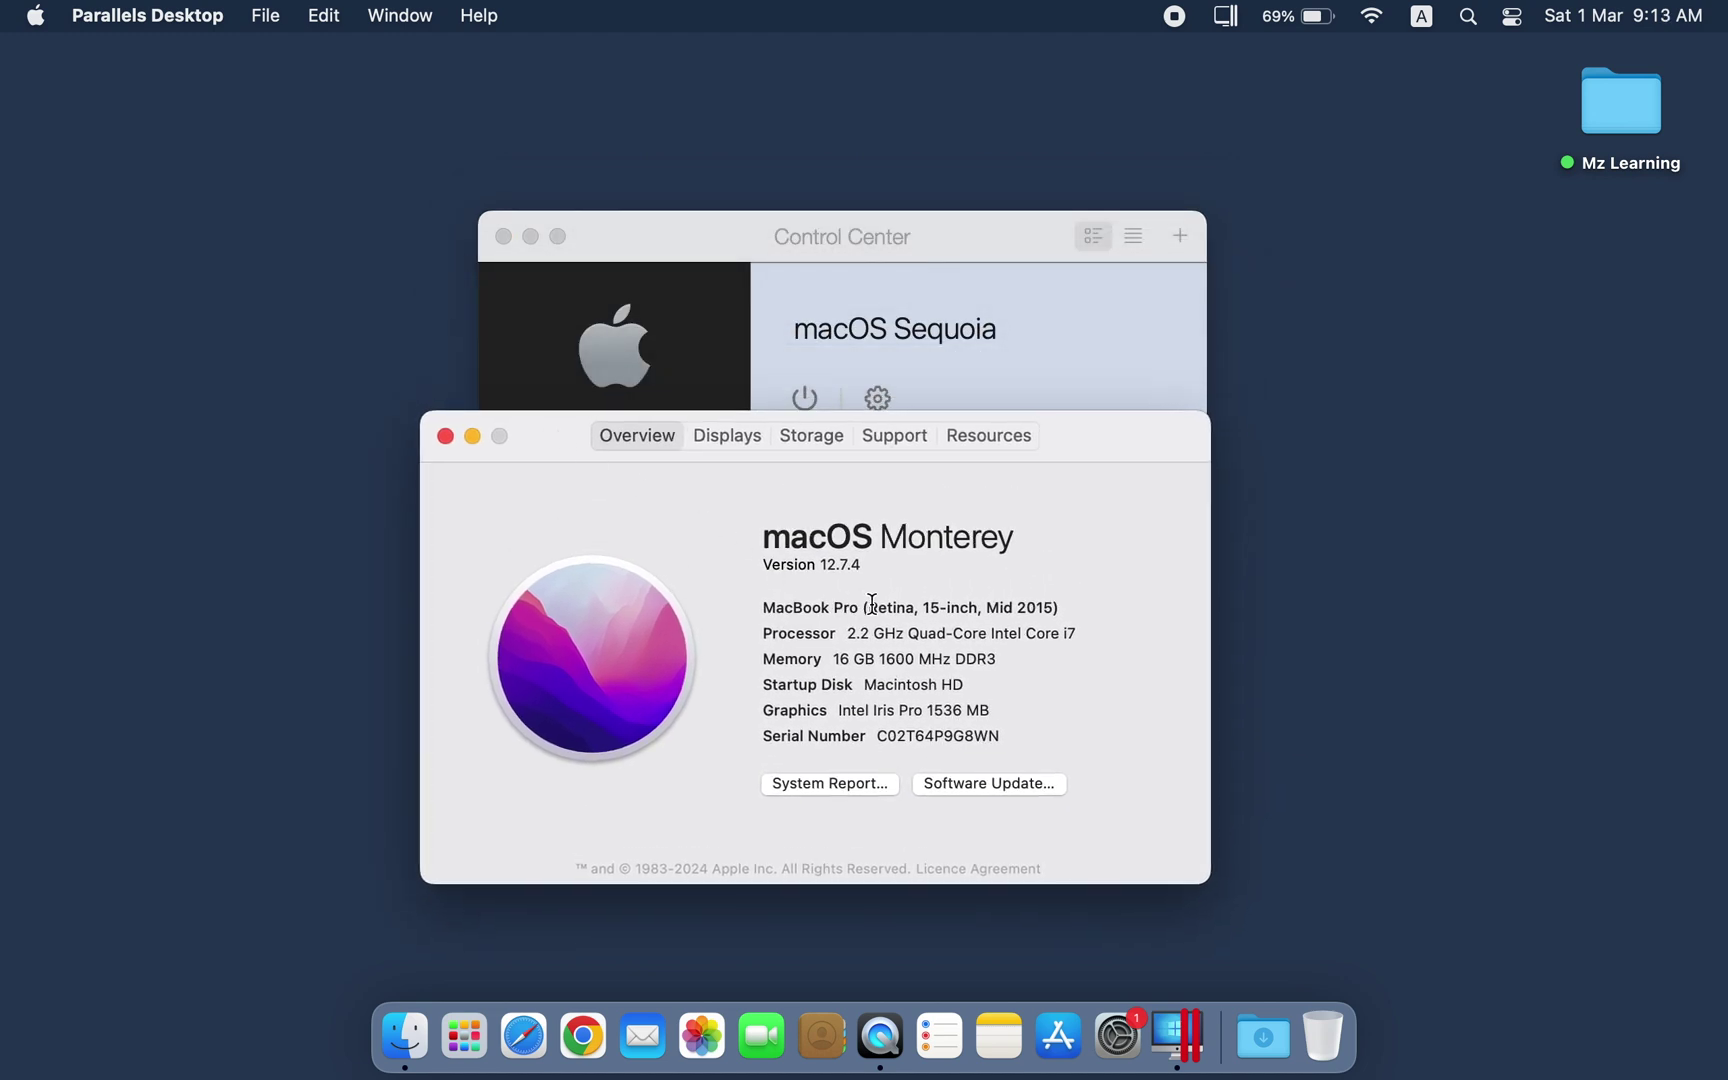
left_click_drag(867, 607, 1054, 605)
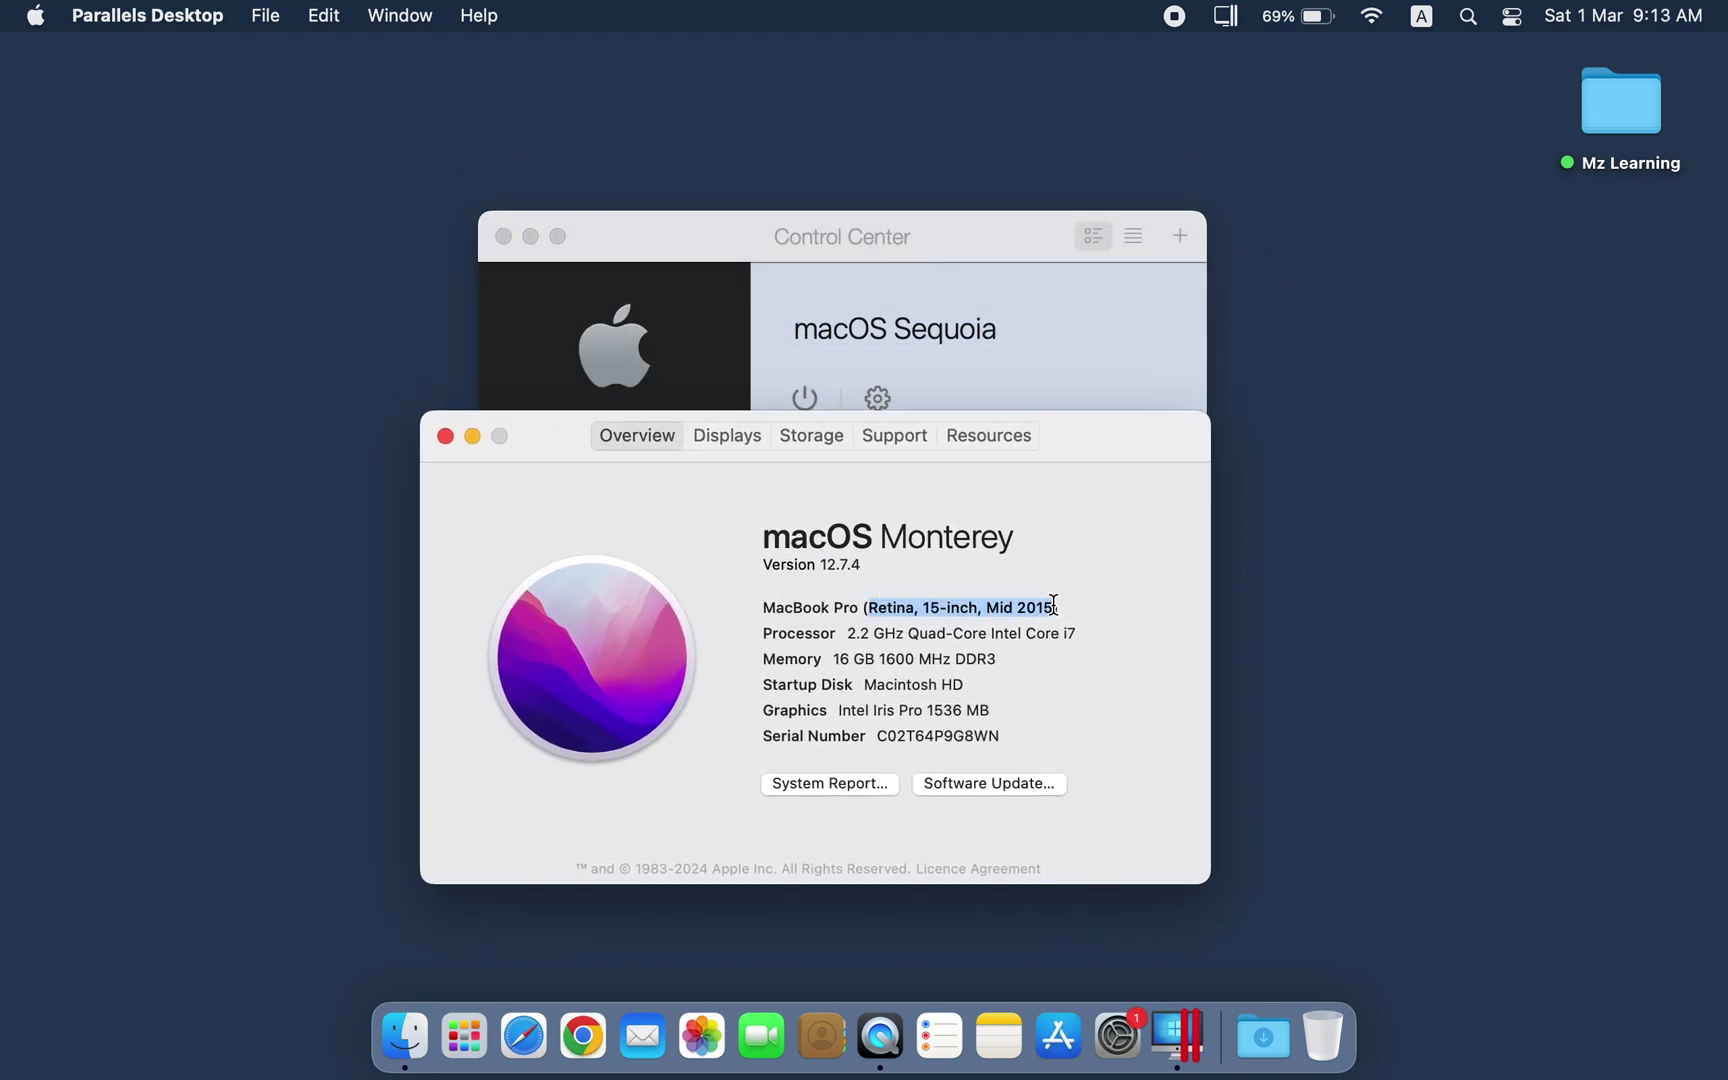